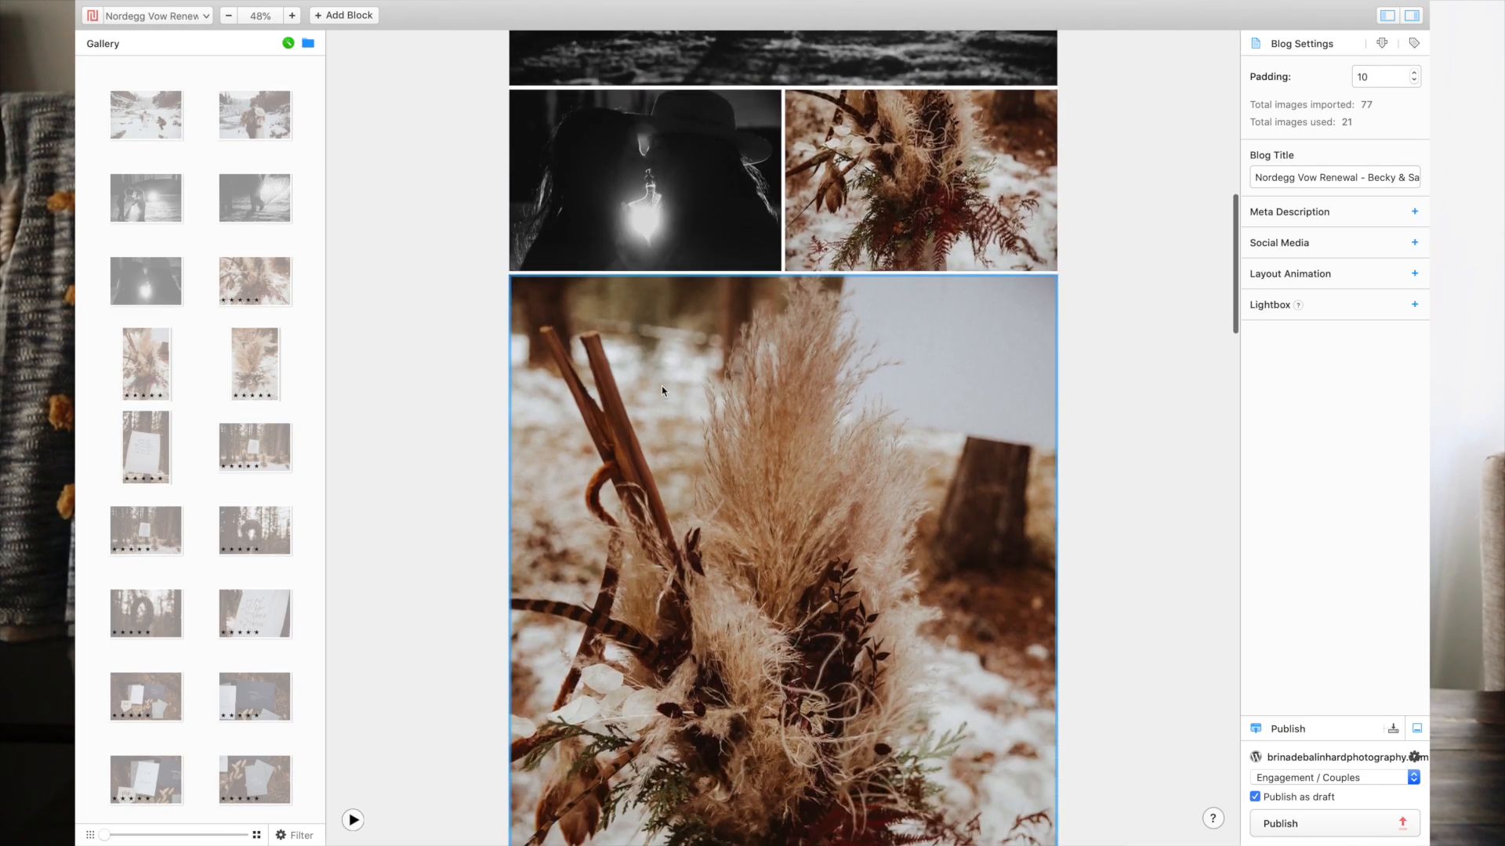
Step: Auto-fill the blog layout with successive batches of gallery photos until all imported images are placed
scroll(661, 390, down, 15)
click(286, 44)
scroll(662, 376, down, 10)
scroll(620, 352, down, 12)
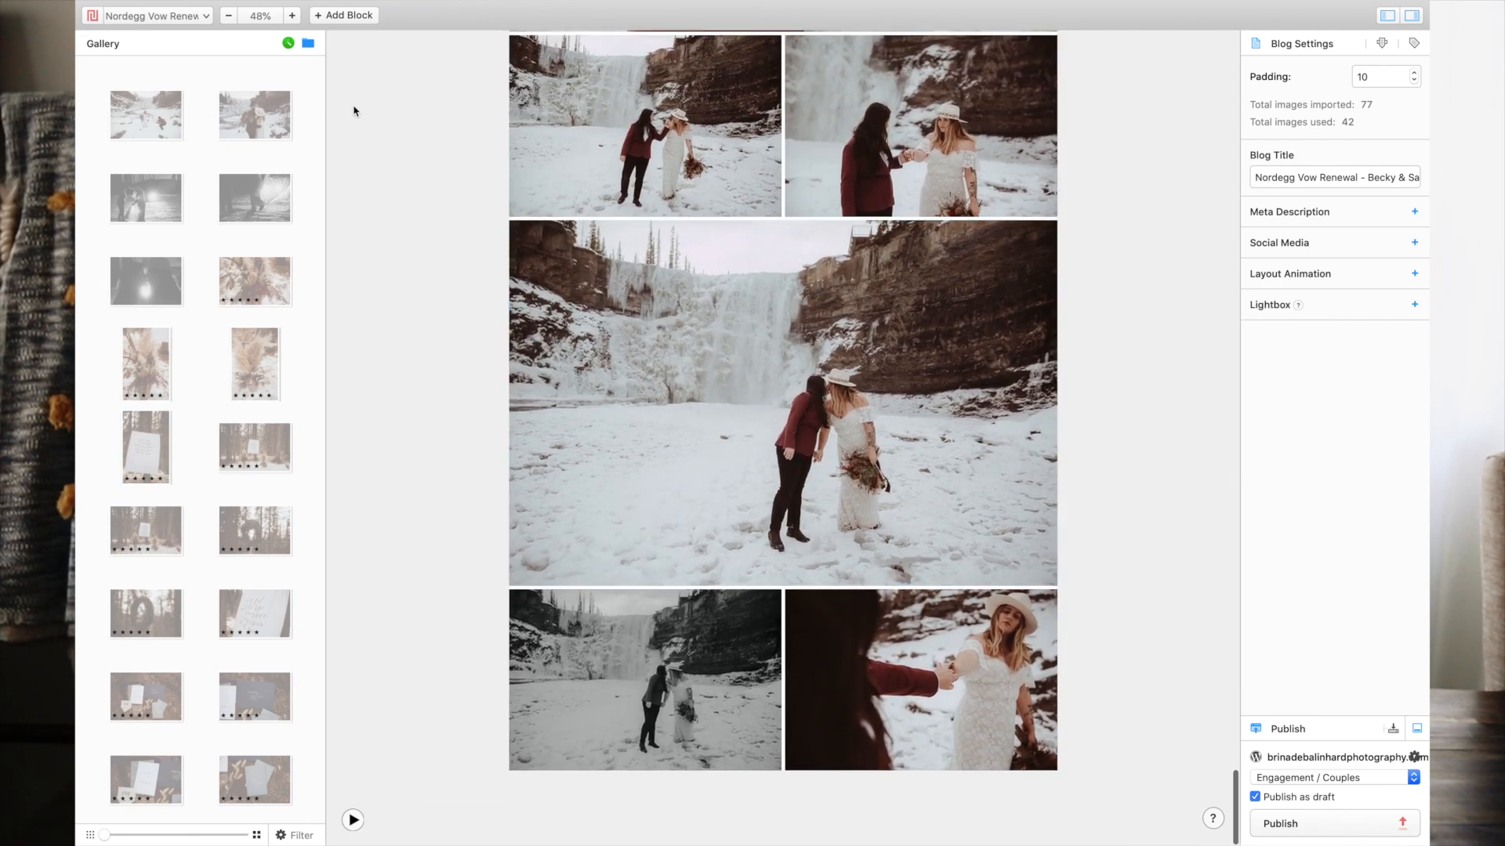
click(287, 44)
scroll(619, 306, down, 8)
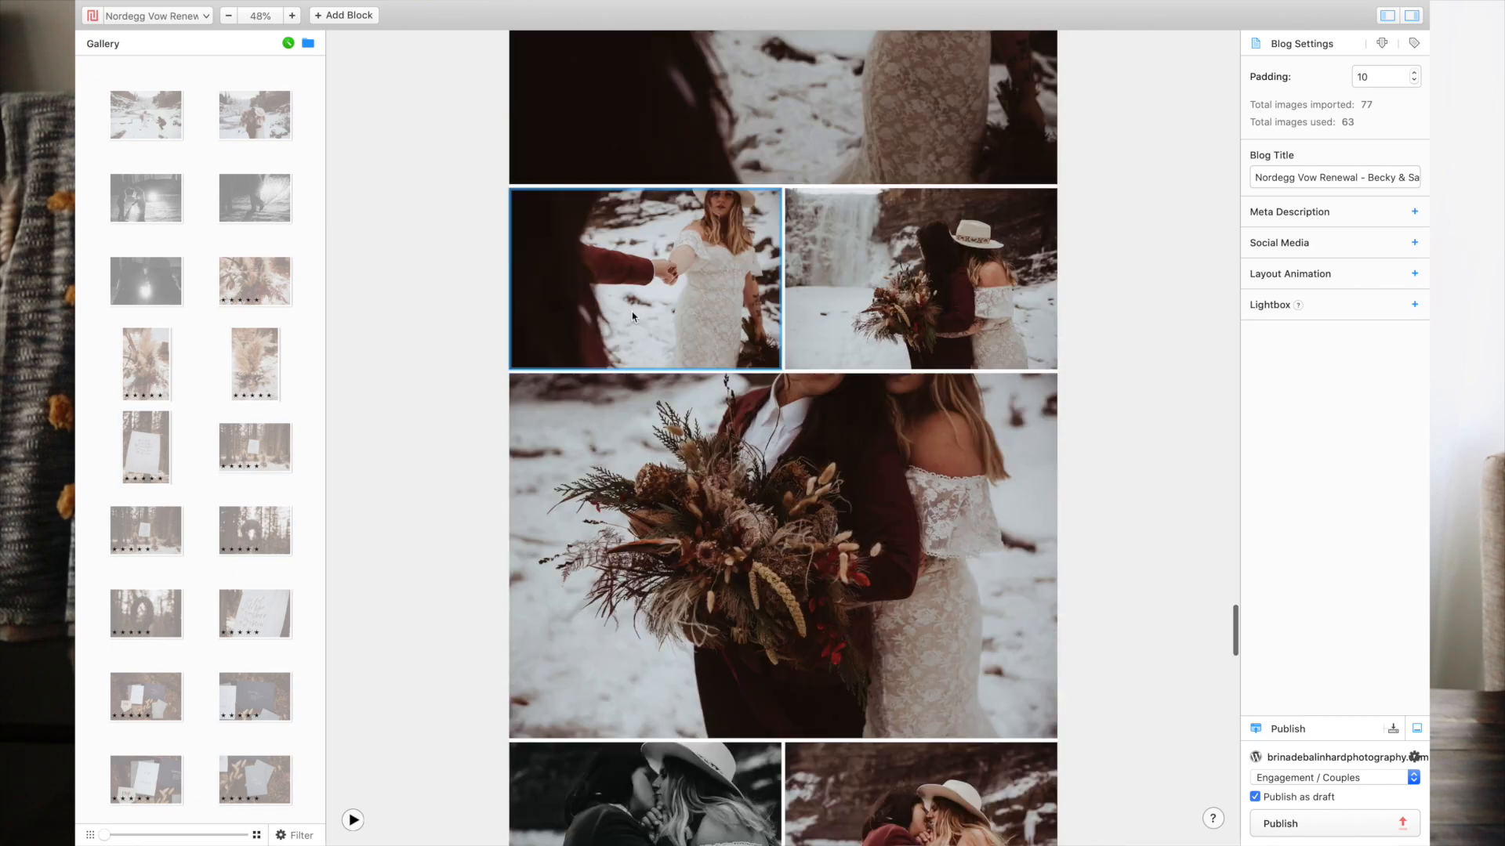
click(292, 49)
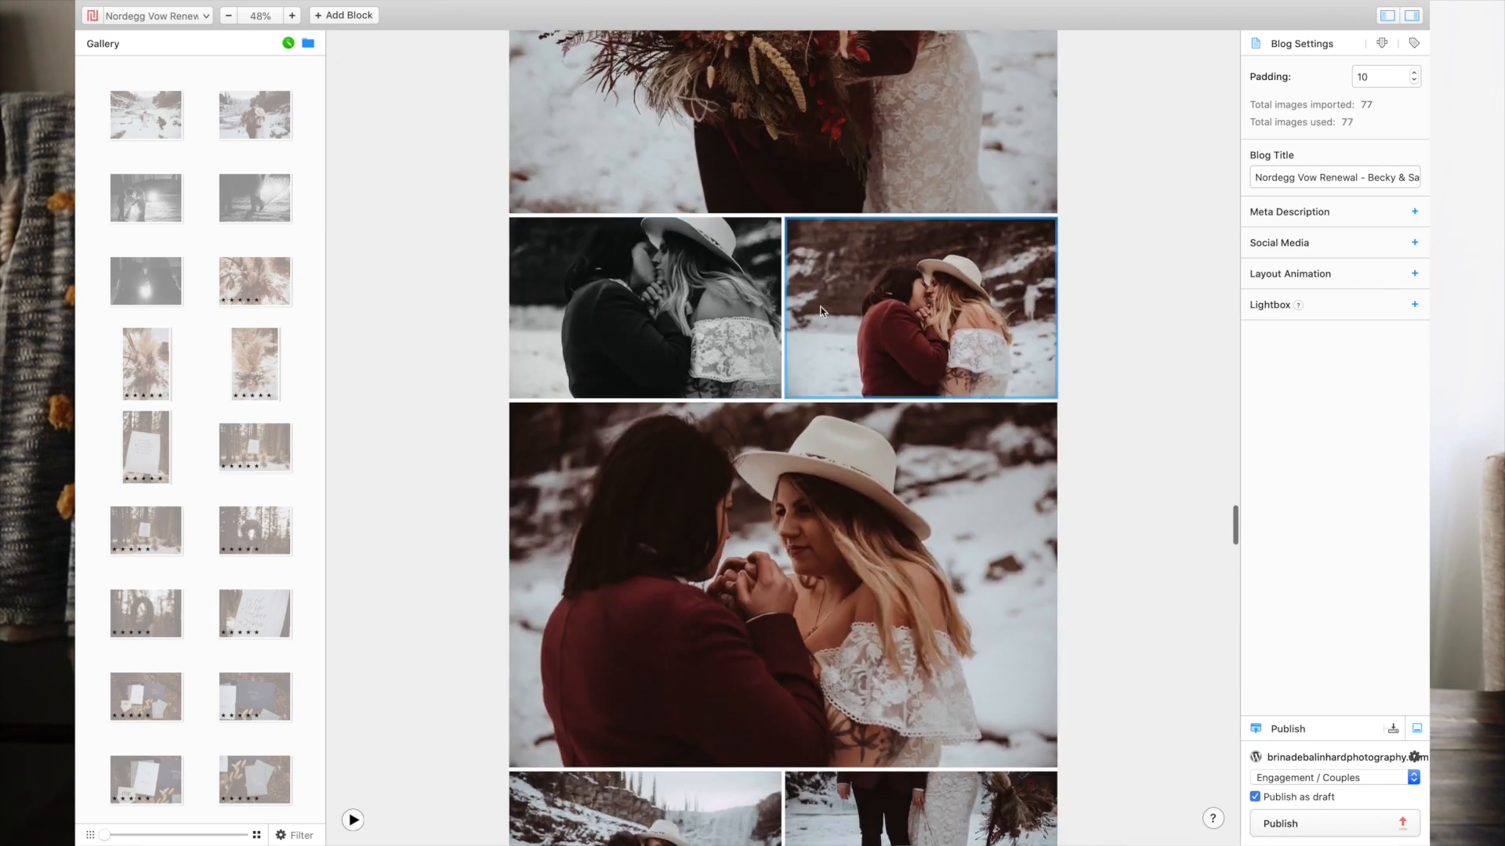
Step: Review the filled layout and remove the full-width portrait of the woman in the maroon jacket beside the snowy creek
scroll(821, 311, down, 10)
scroll(820, 311, down, 15)
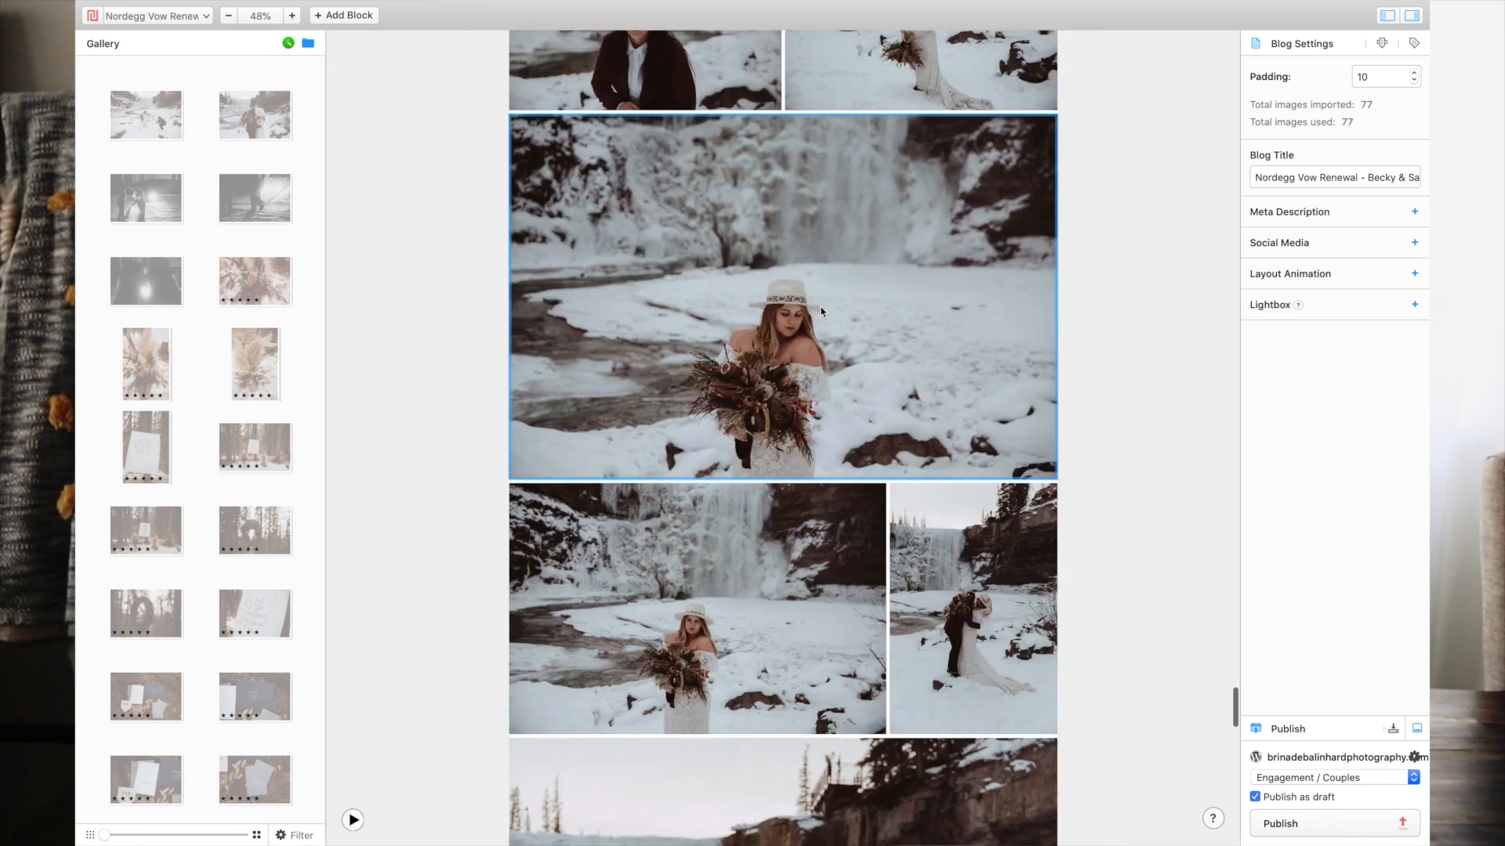
scroll(820, 311, up, 10)
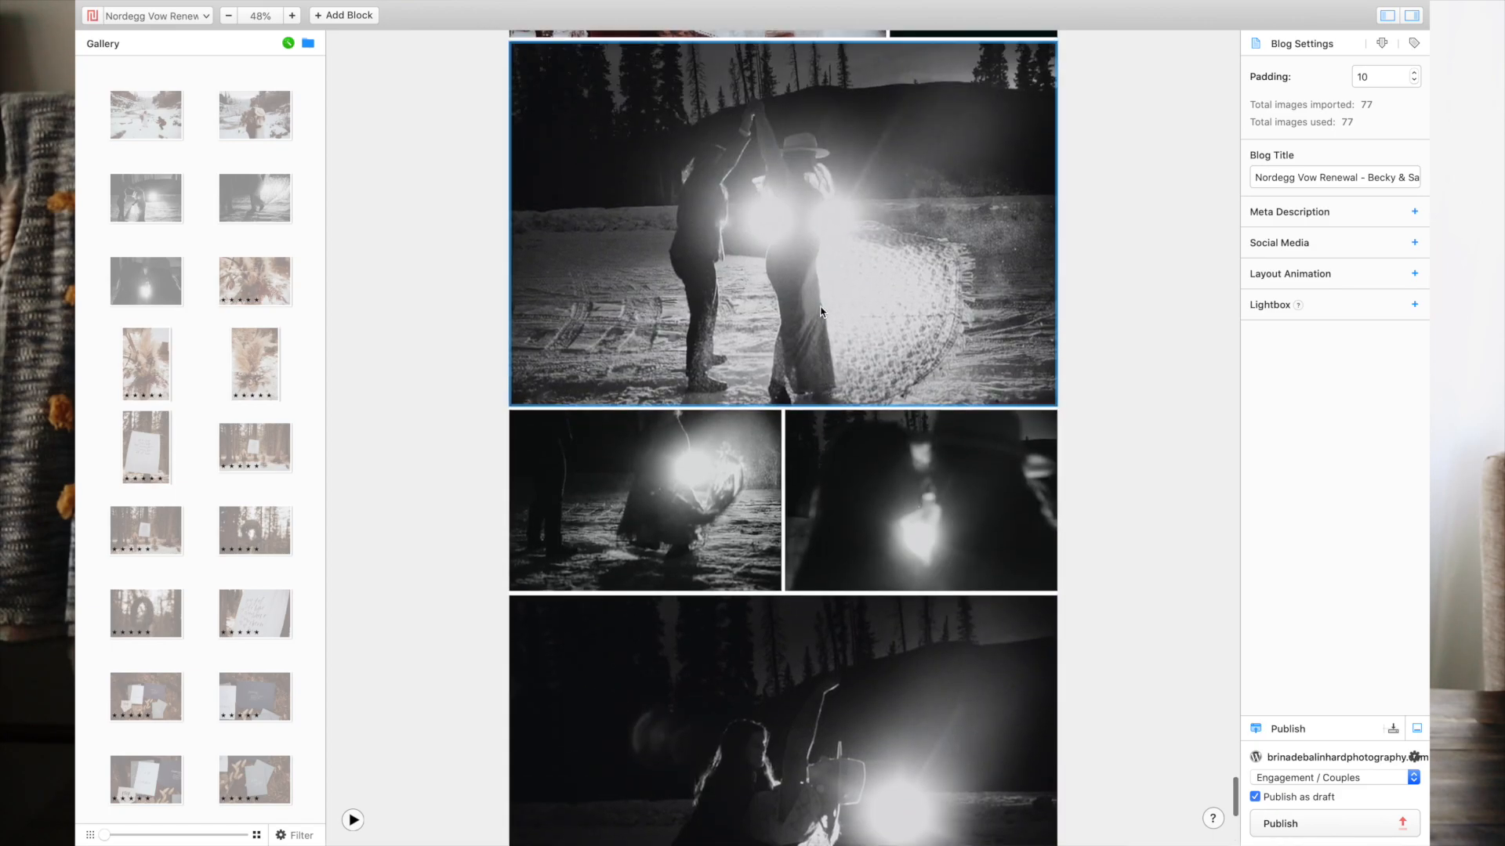
scroll(821, 311, up, 10)
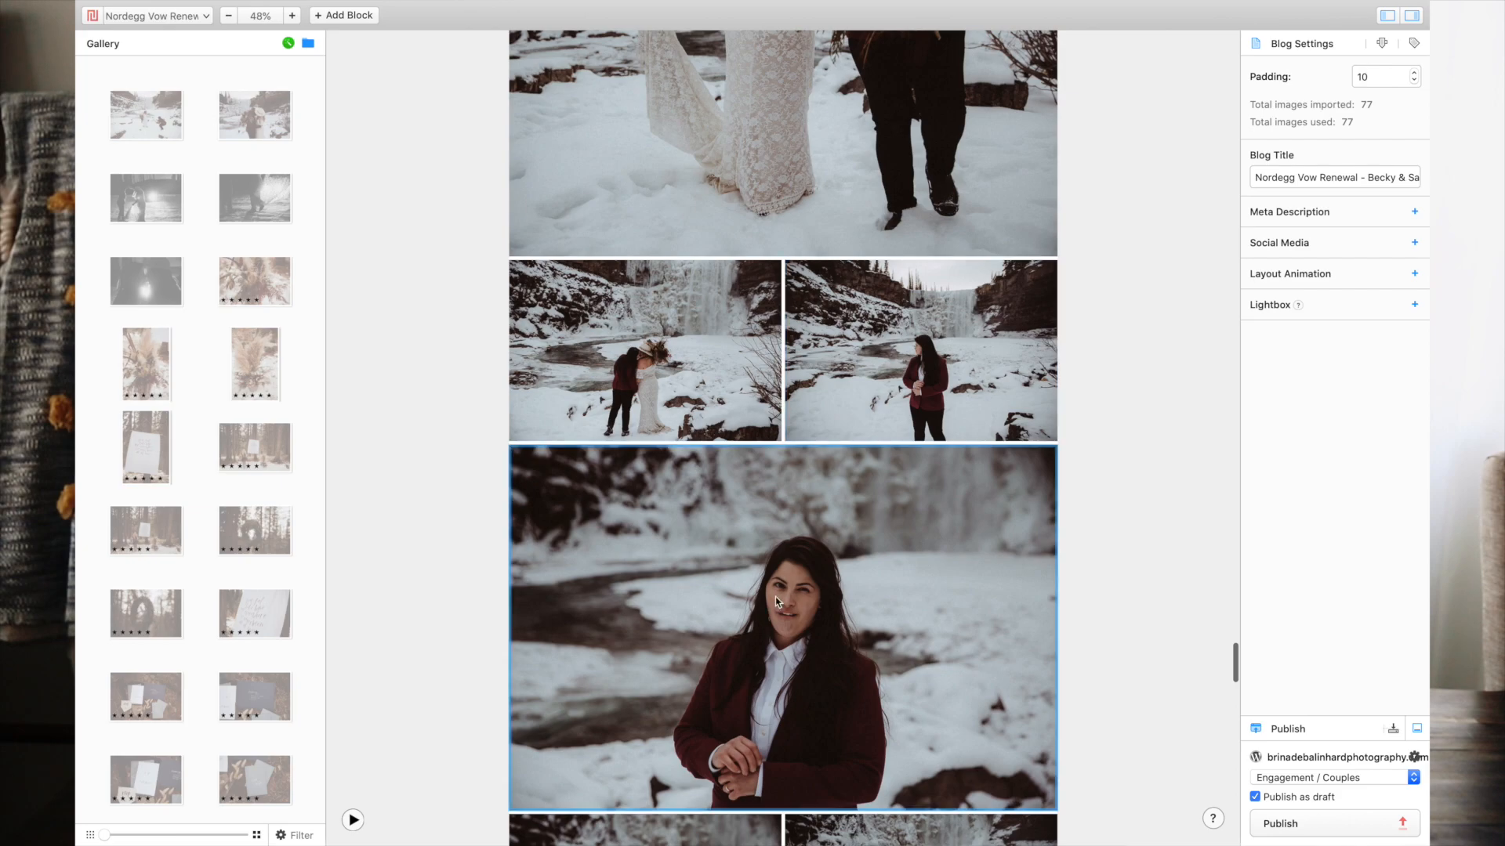
click(775, 602)
scroll(775, 601, up, 12)
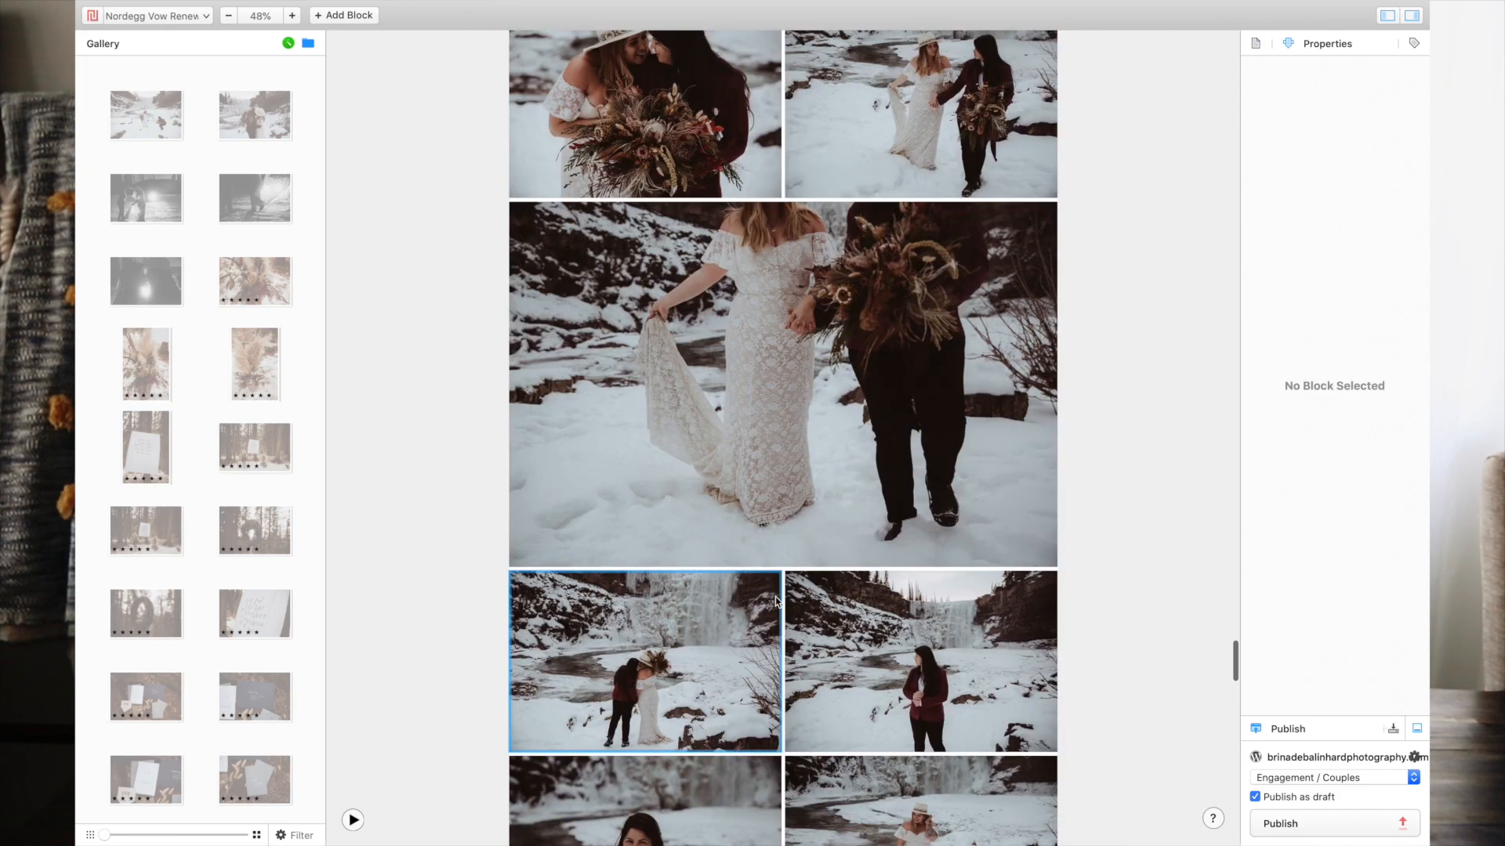
Step: Remove the dark full-width hand-holding photo below the black-and-white waterfall row
scroll(776, 602, up, 12)
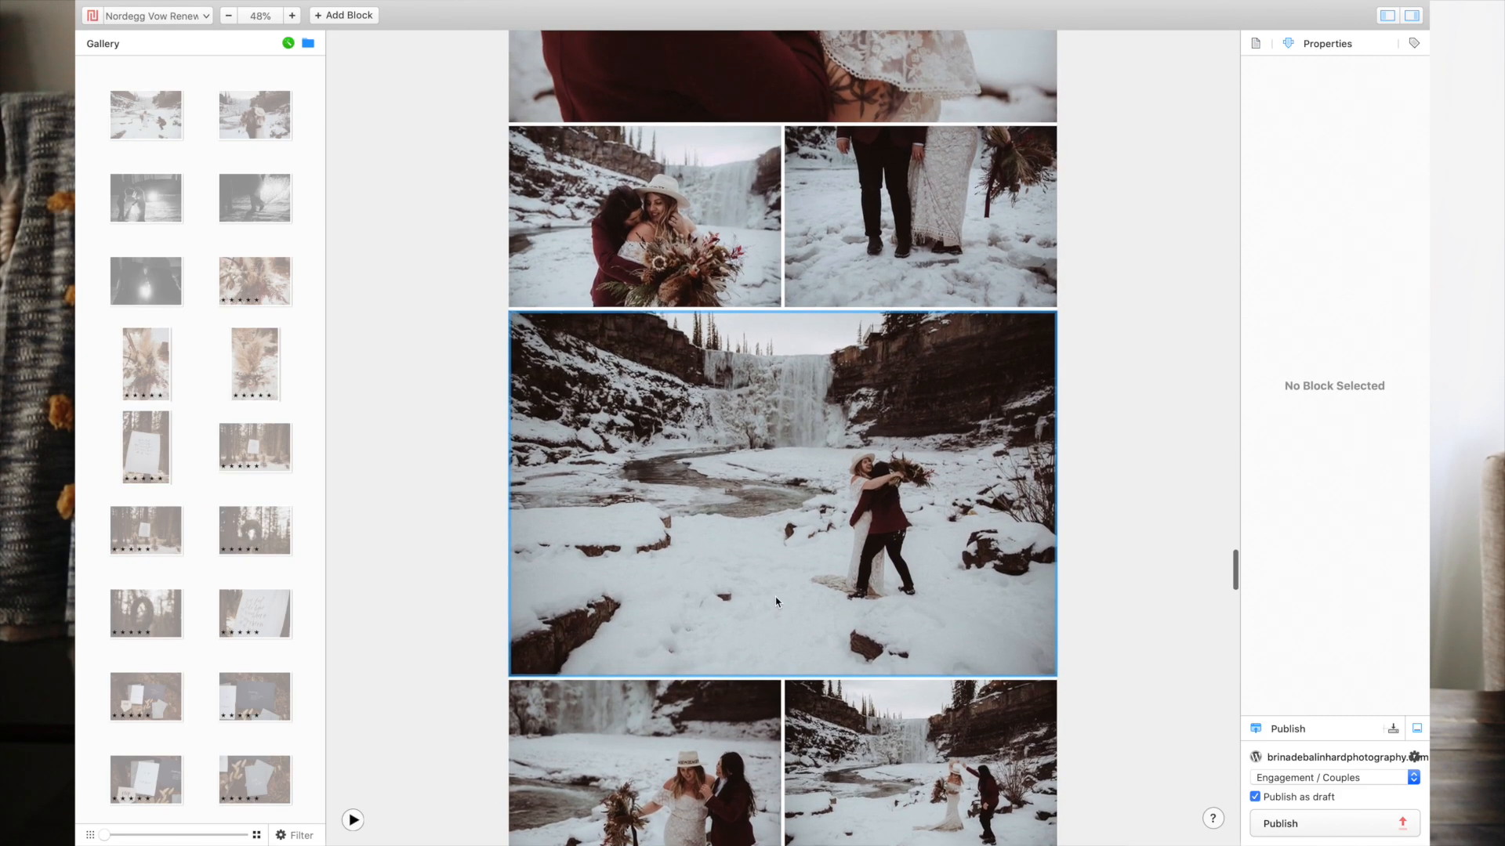
scroll(776, 601, up, 12)
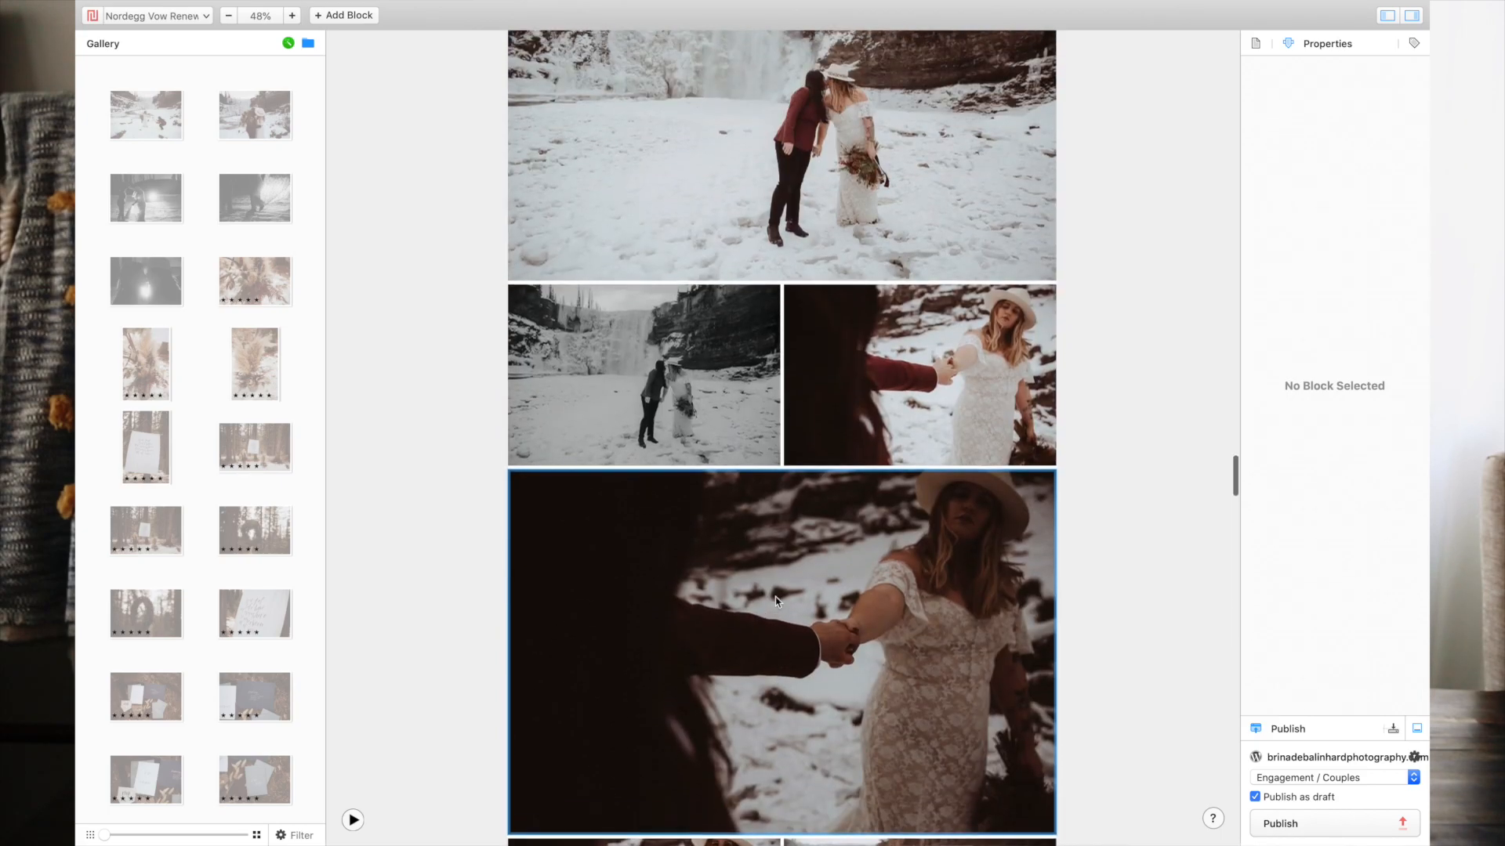
click(776, 587)
scroll(862, 583, up, 10)
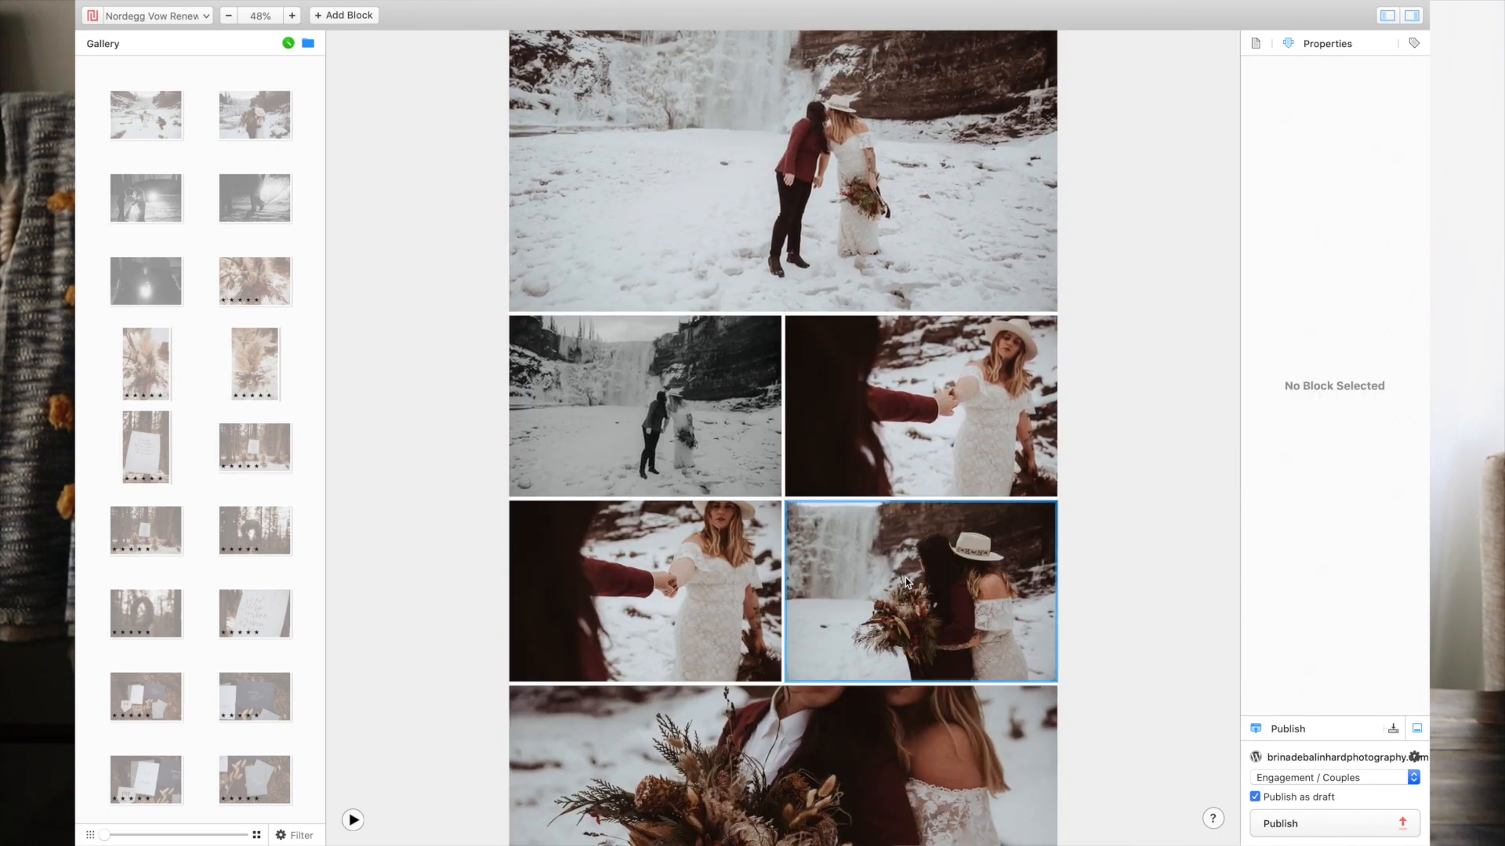
Step: Delete the two snowy waterfall photos and the three black-and-white night photos at the start of the layout
scroll(907, 582, up, 15)
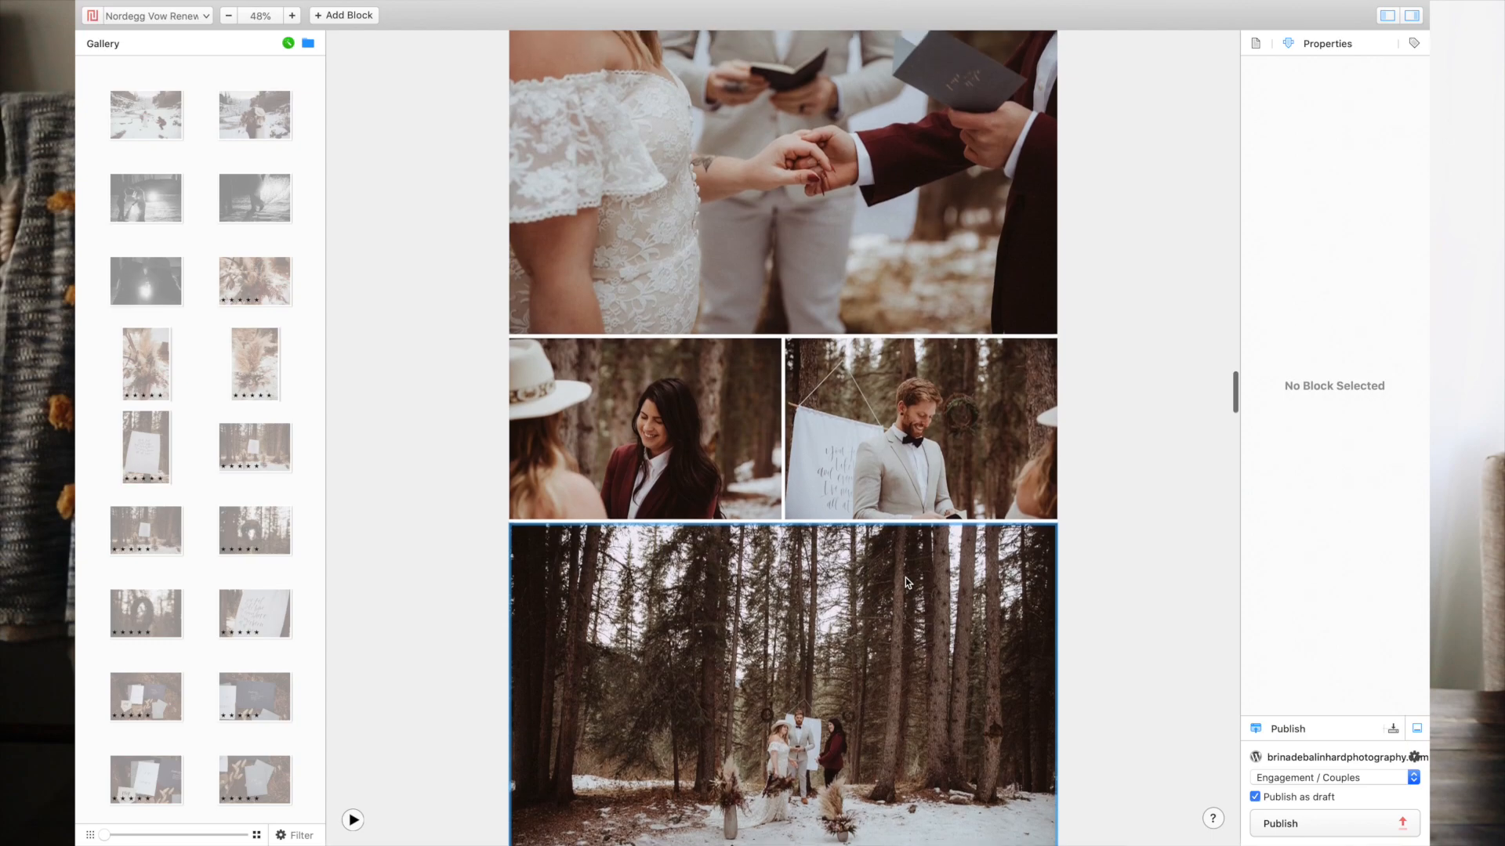
scroll(906, 580, up, 20)
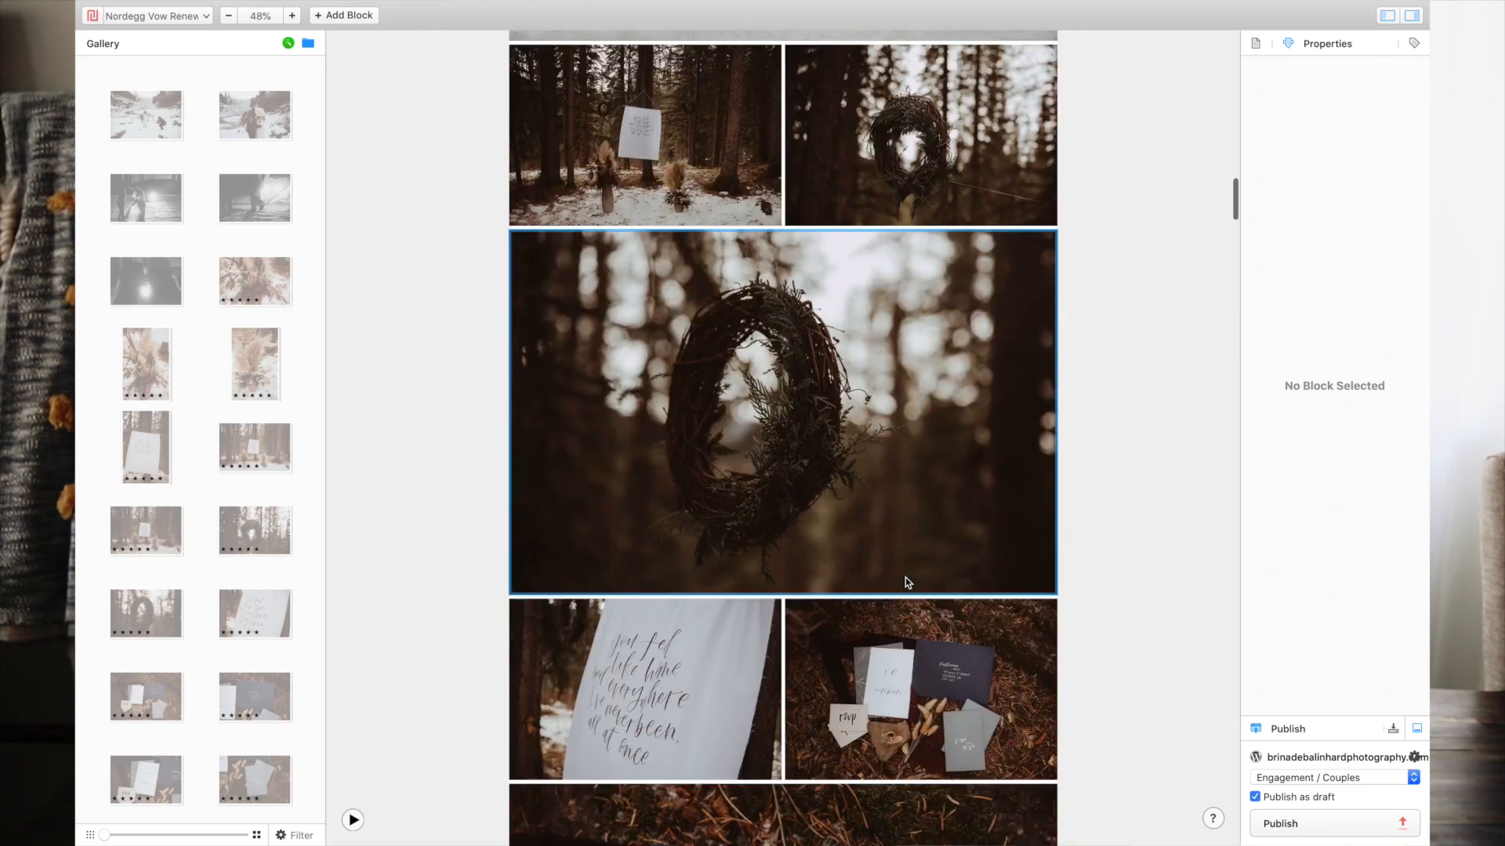
scroll(905, 577, up, 10)
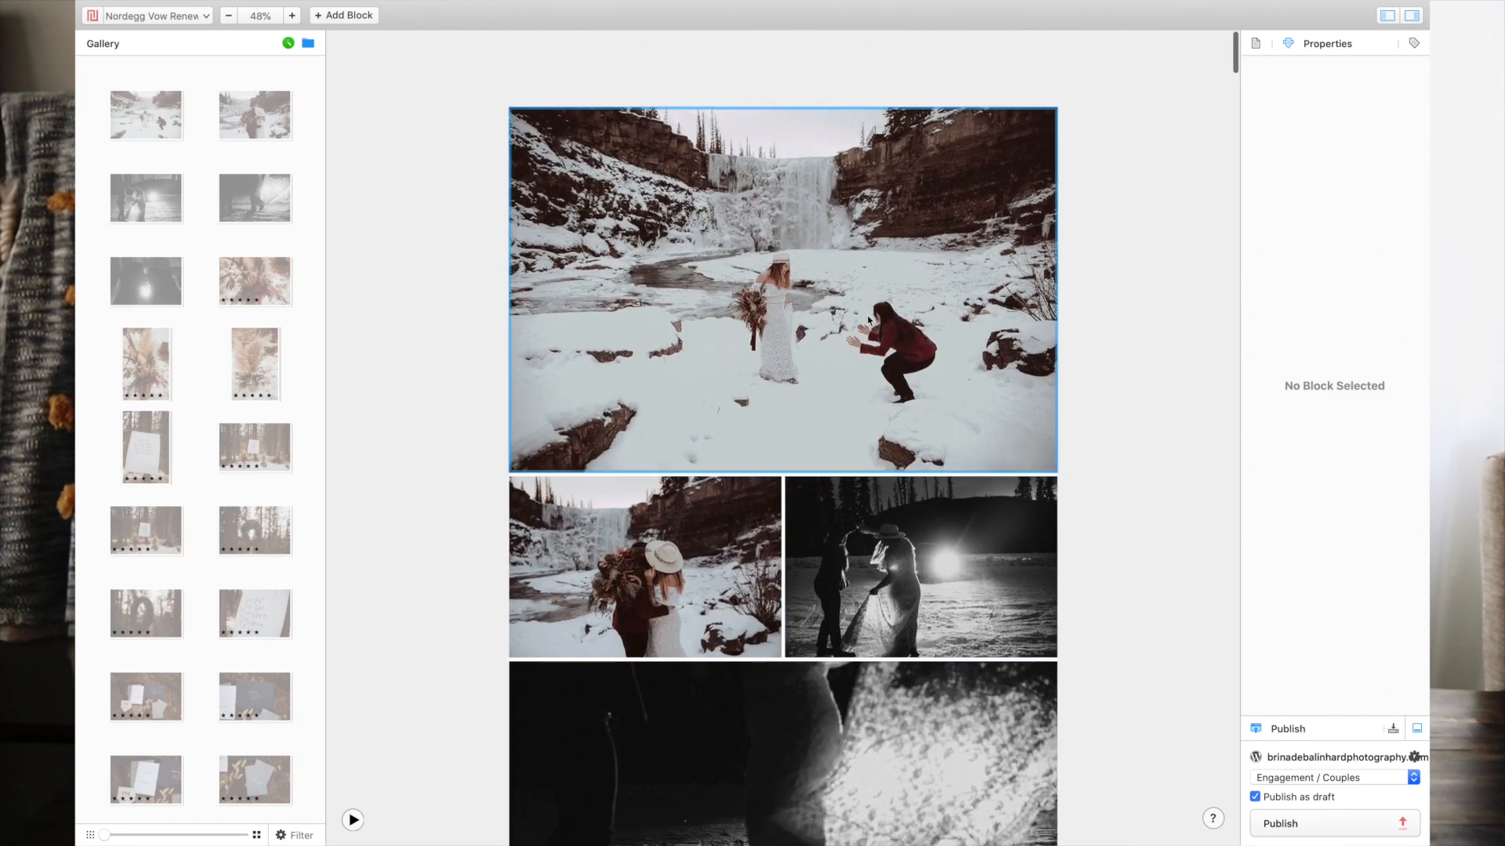
click(868, 319)
key(Delete)
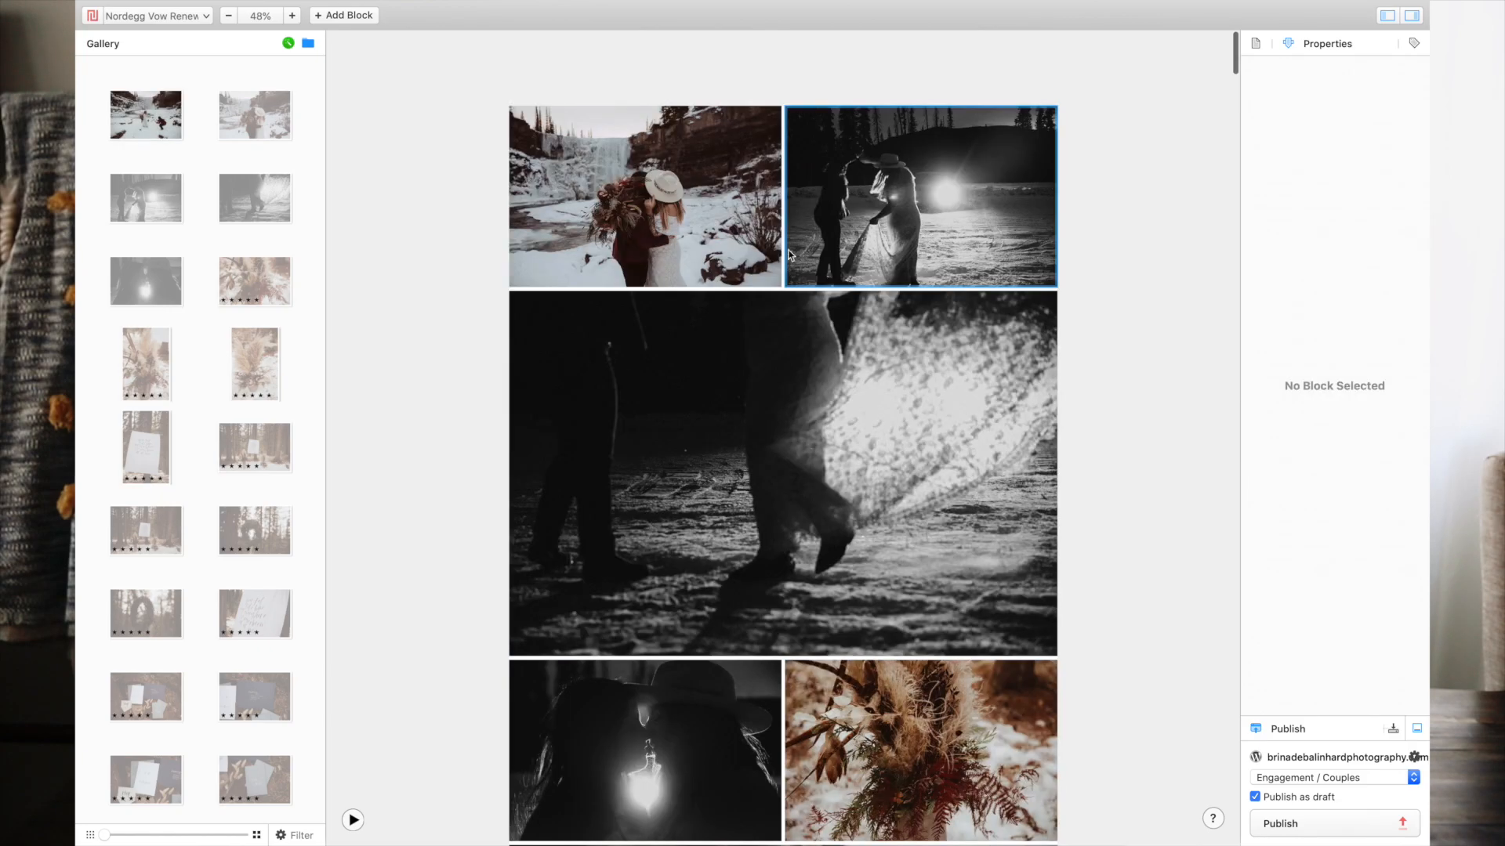
click(866, 204)
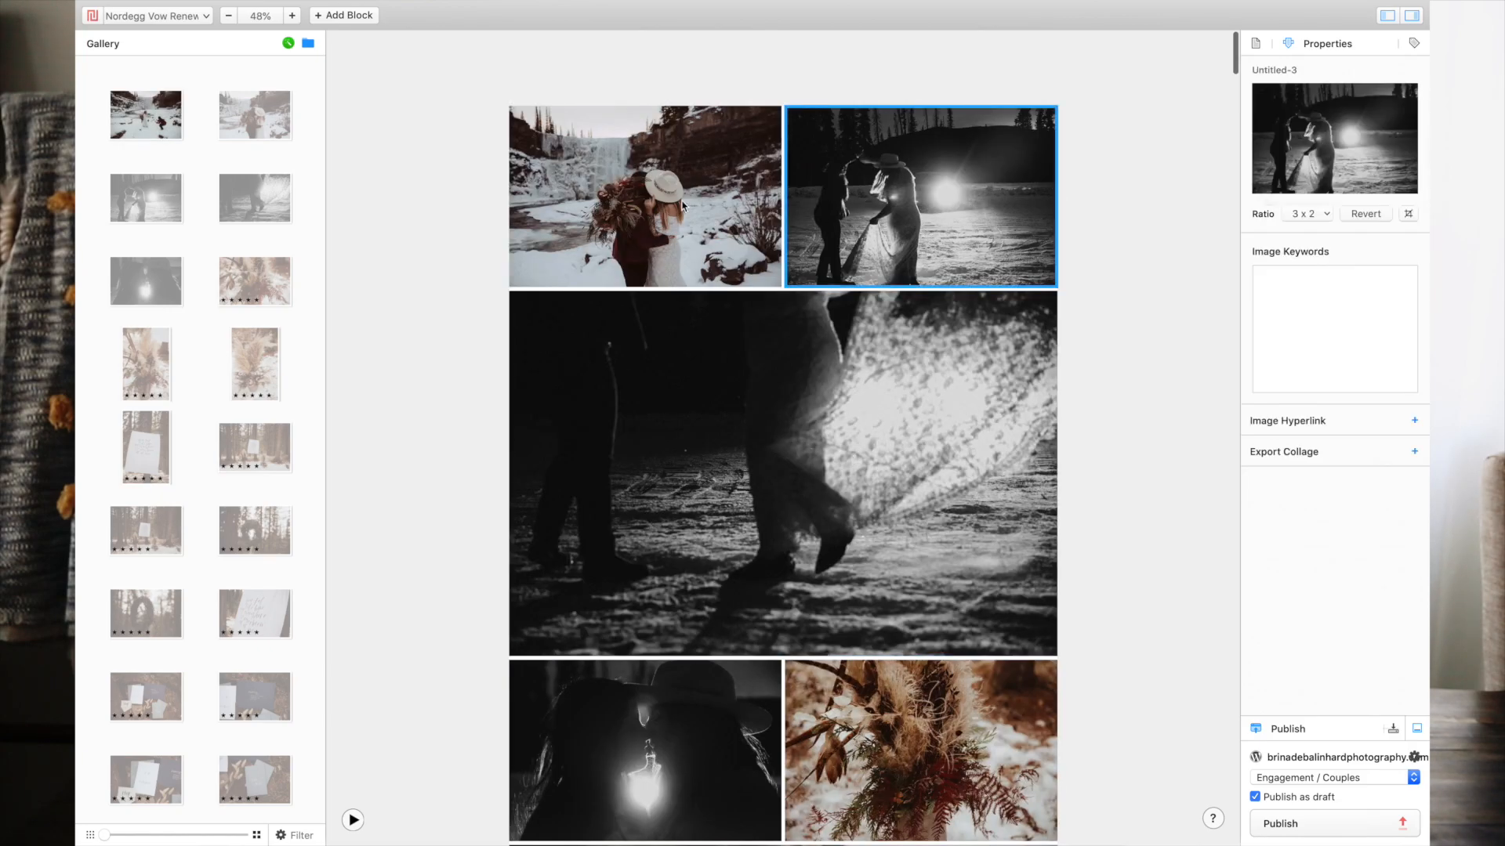
key(Delete)
click(682, 239)
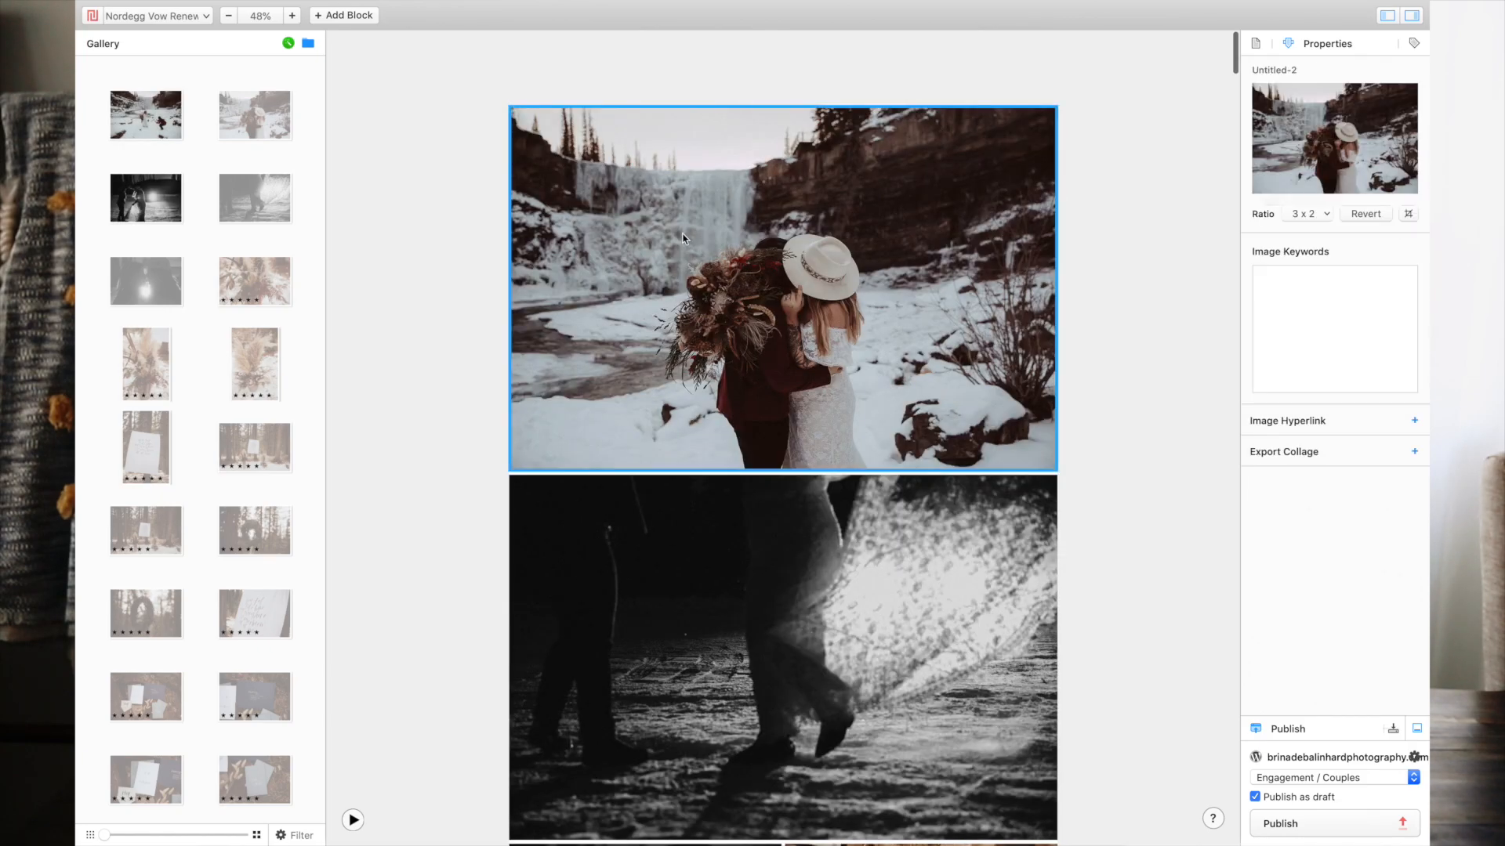
key(Delete)
click(722, 379)
key(Delete)
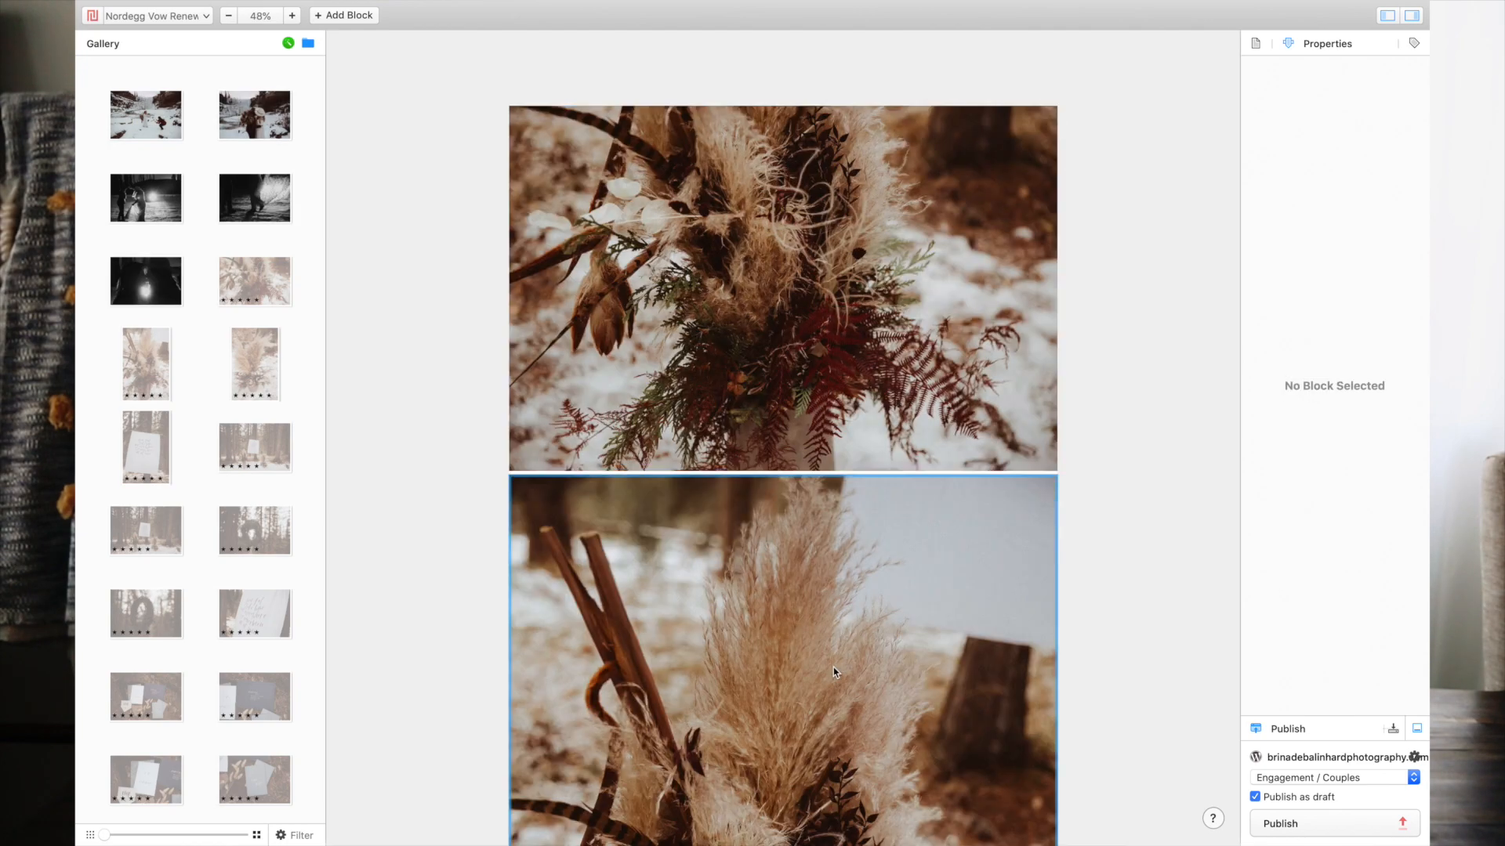
Step: Rearrange the opening photos so the vertical vase arrangement sits to the left of the horizontal floral close-up in one row
drag(832, 664, 831, 494)
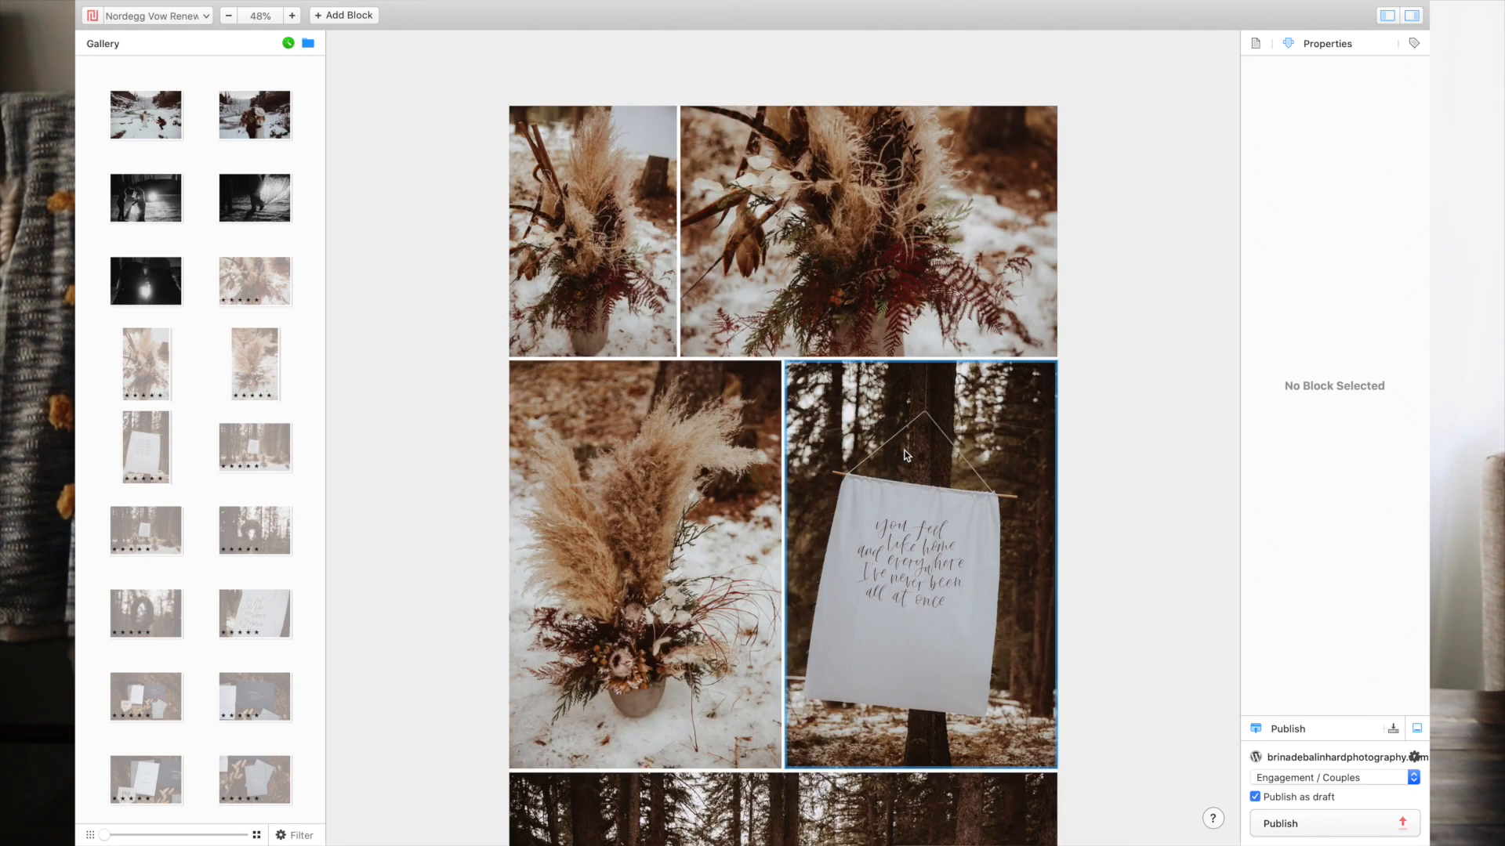
drag(710, 536, 506, 252)
drag(790, 473, 729, 280)
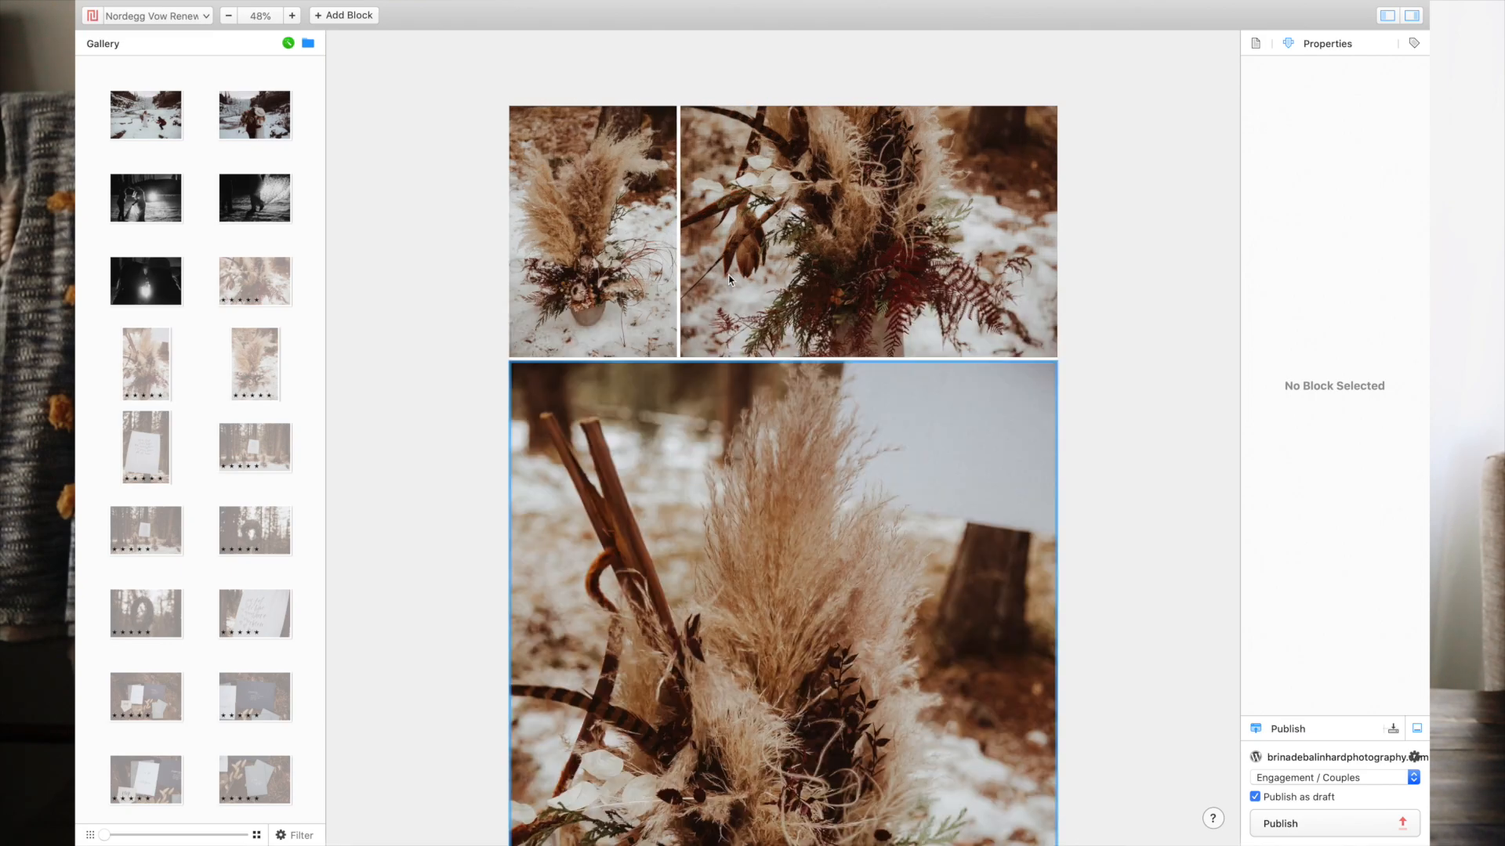
scroll(728, 279, down, 5)
scroll(864, 614, up, 5)
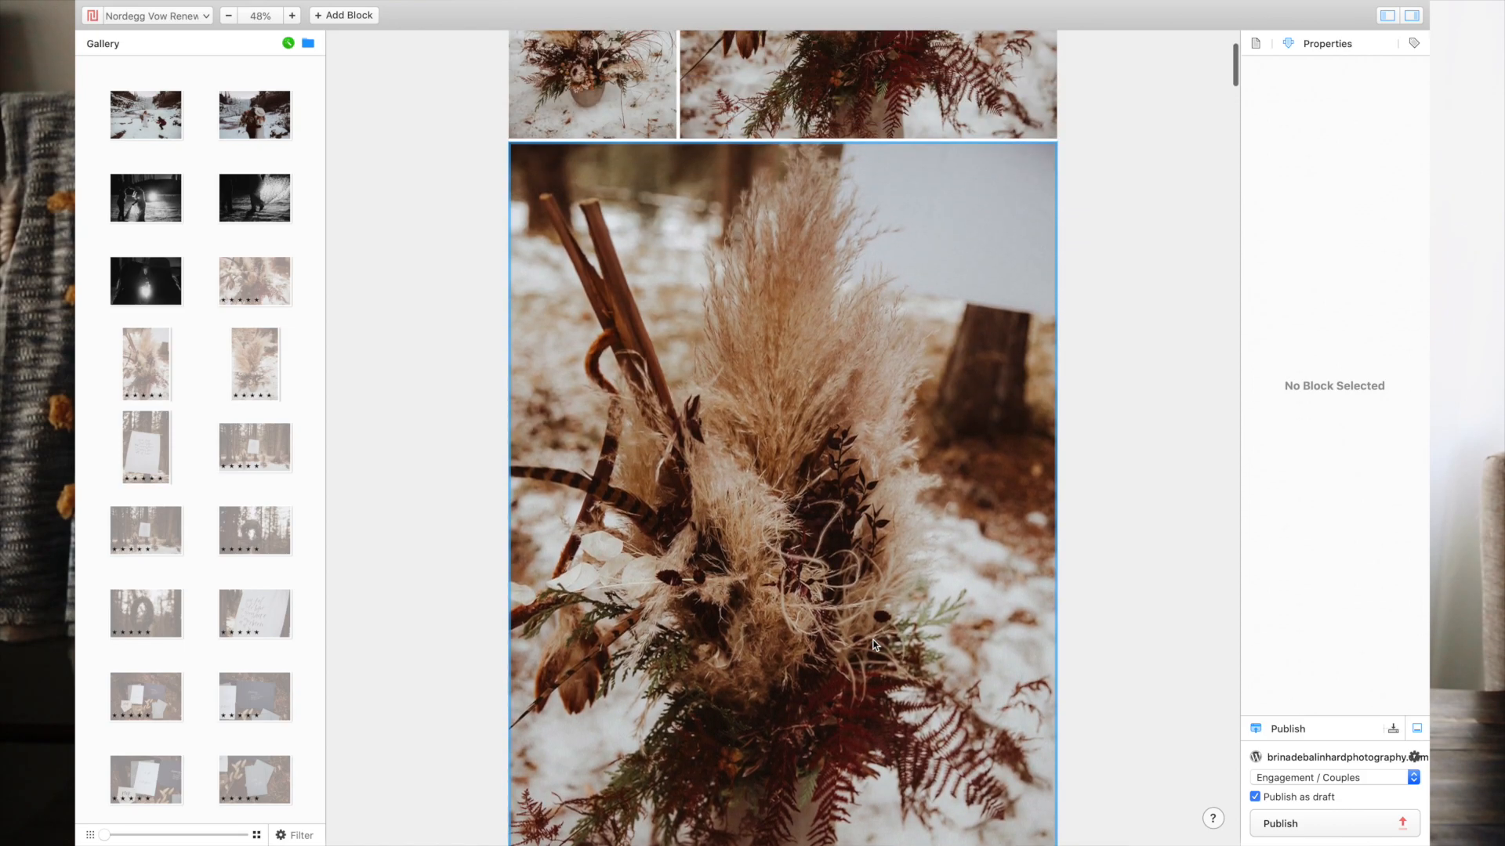
drag(865, 614, 678, 232)
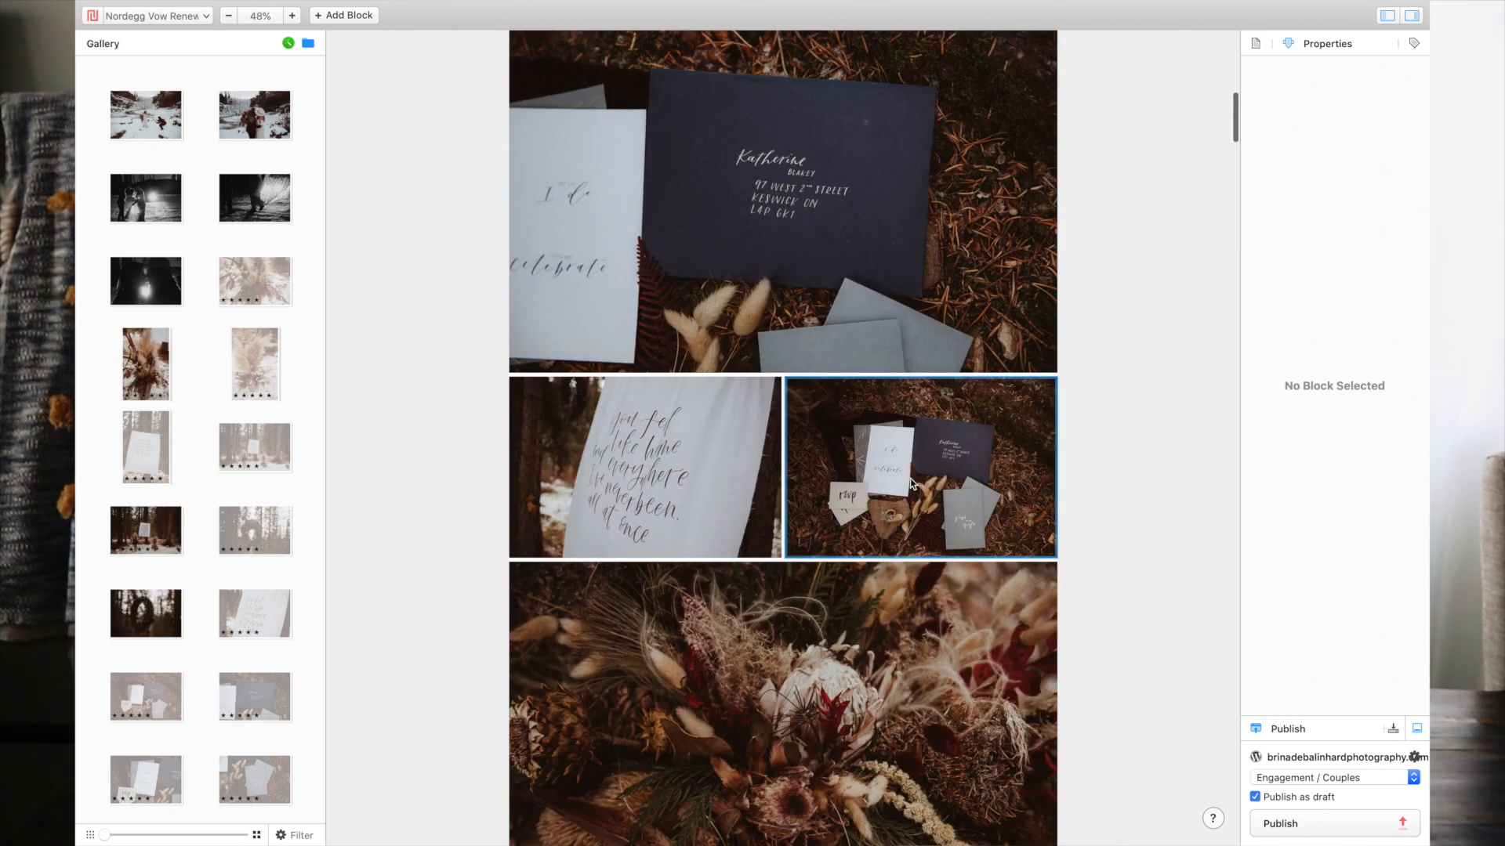
Step: Delete the full-width envelope close-up and place the wide invitation flat-lay in its own row above the bouquet close-up
scroll(911, 484, up, 3)
click(908, 389)
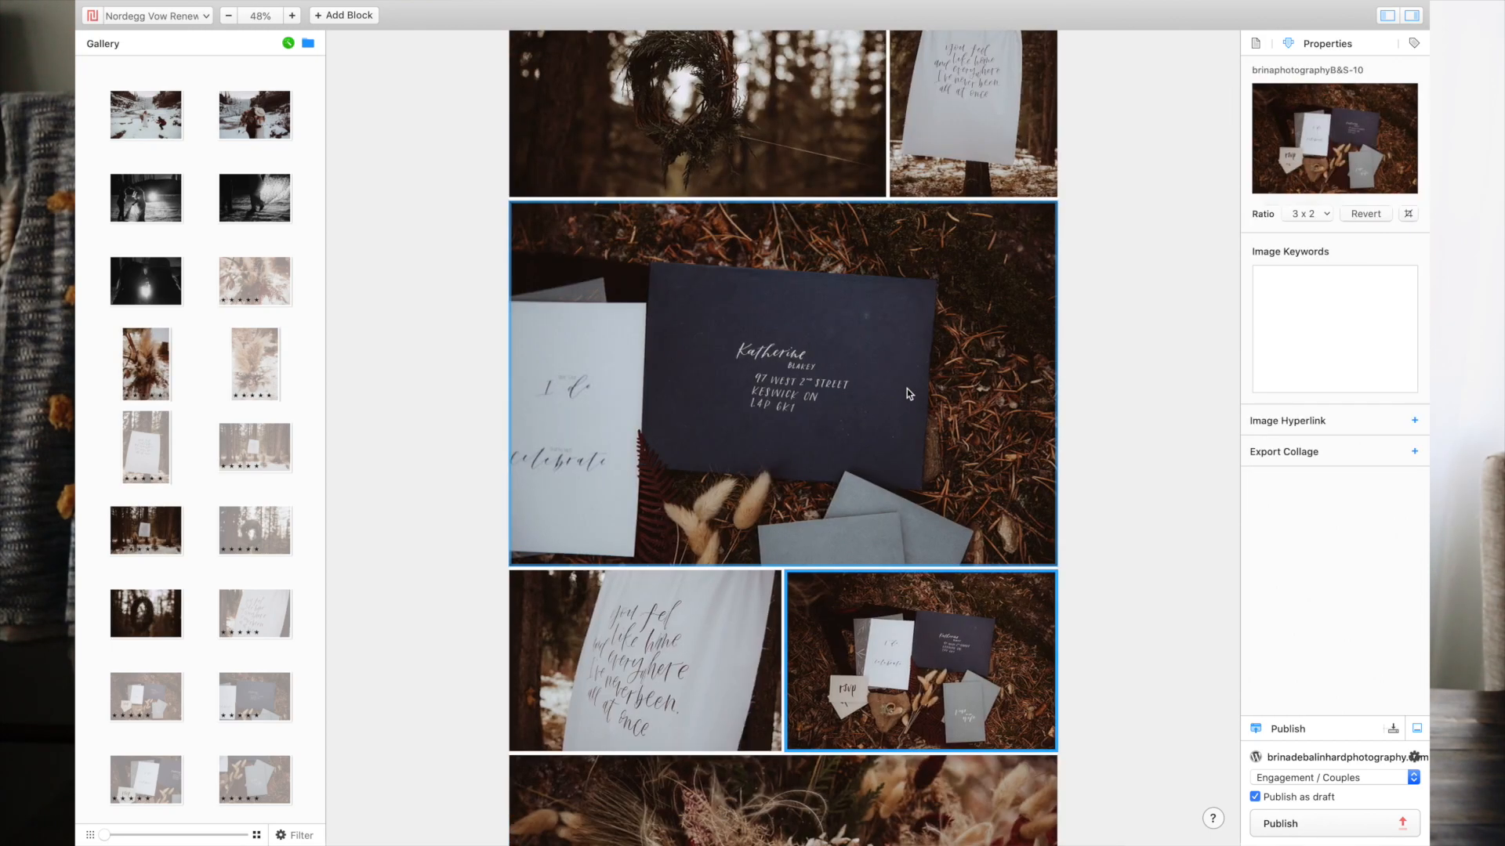
key(BackSpace)
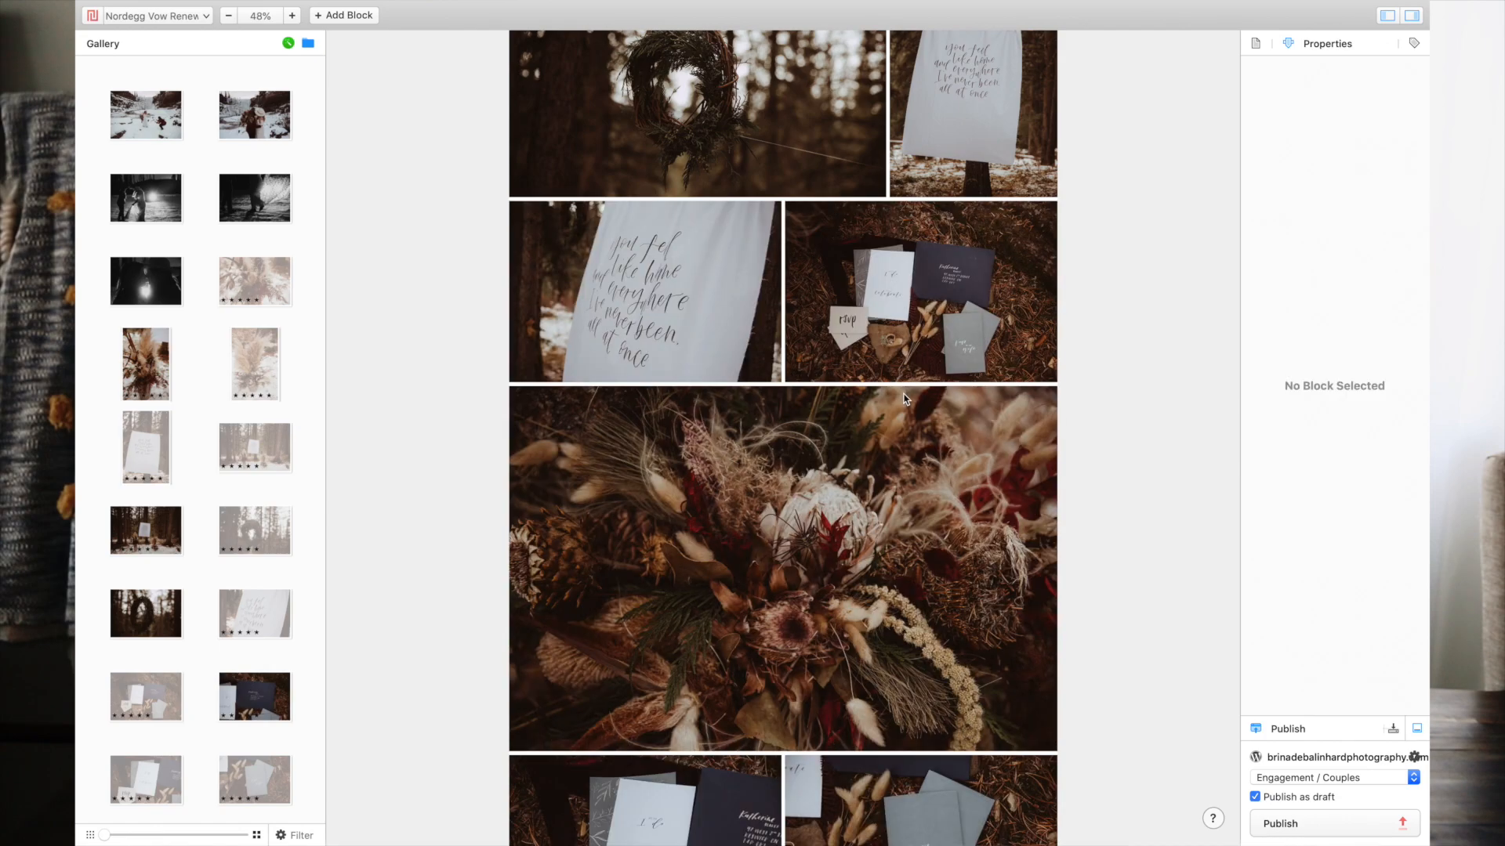
scroll(872, 497, down, 10)
drag(711, 515, 793, 387)
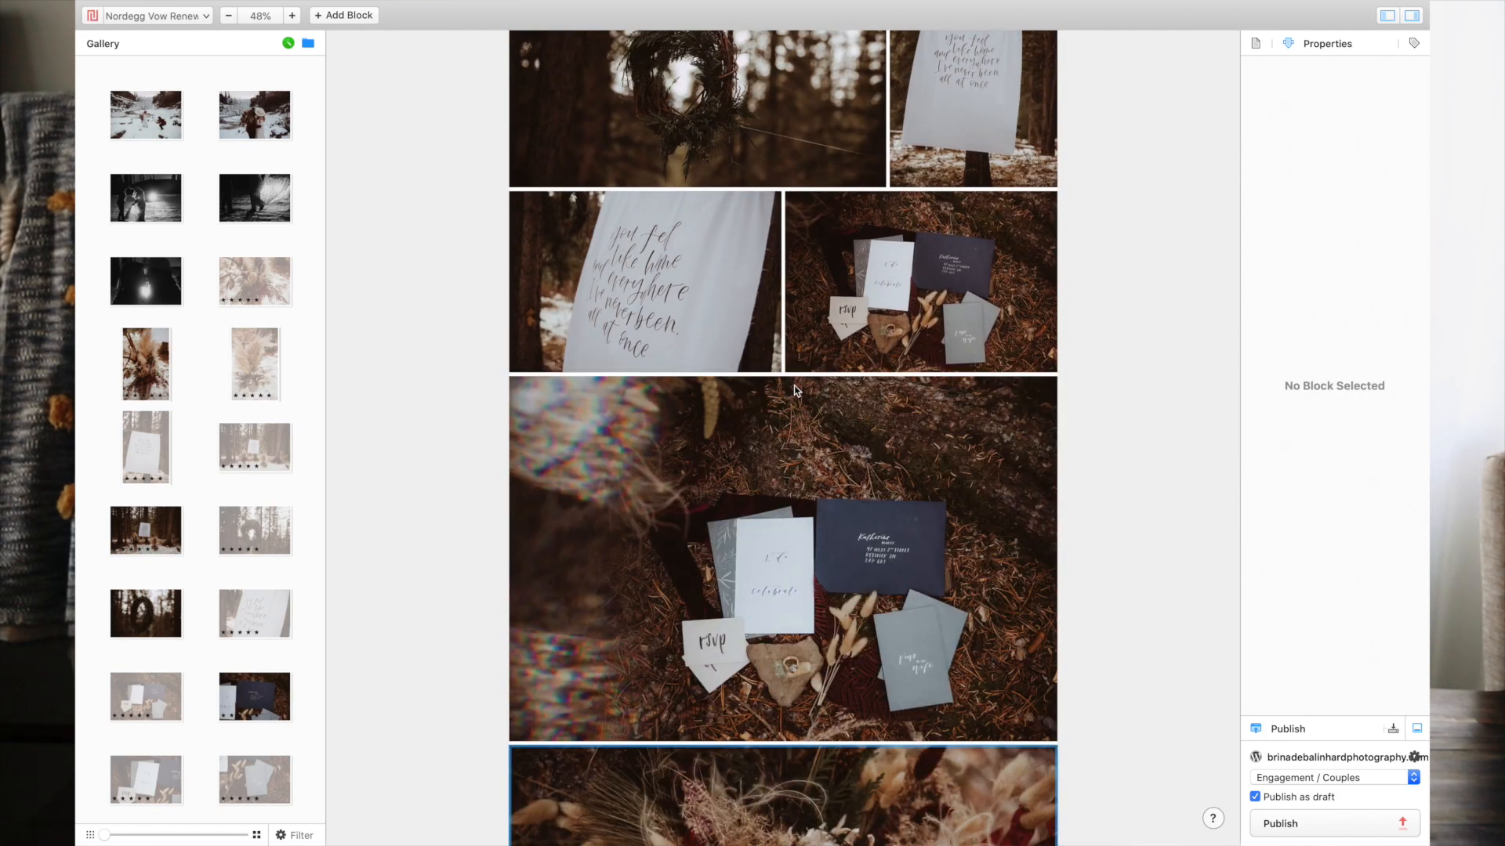
Step: Pair the vow-book photo with blurred flowers with the invitation photo, and delete the full-width shot of the vow books on pine needles
scroll(793, 387, down, 6)
scroll(790, 580, down, 6)
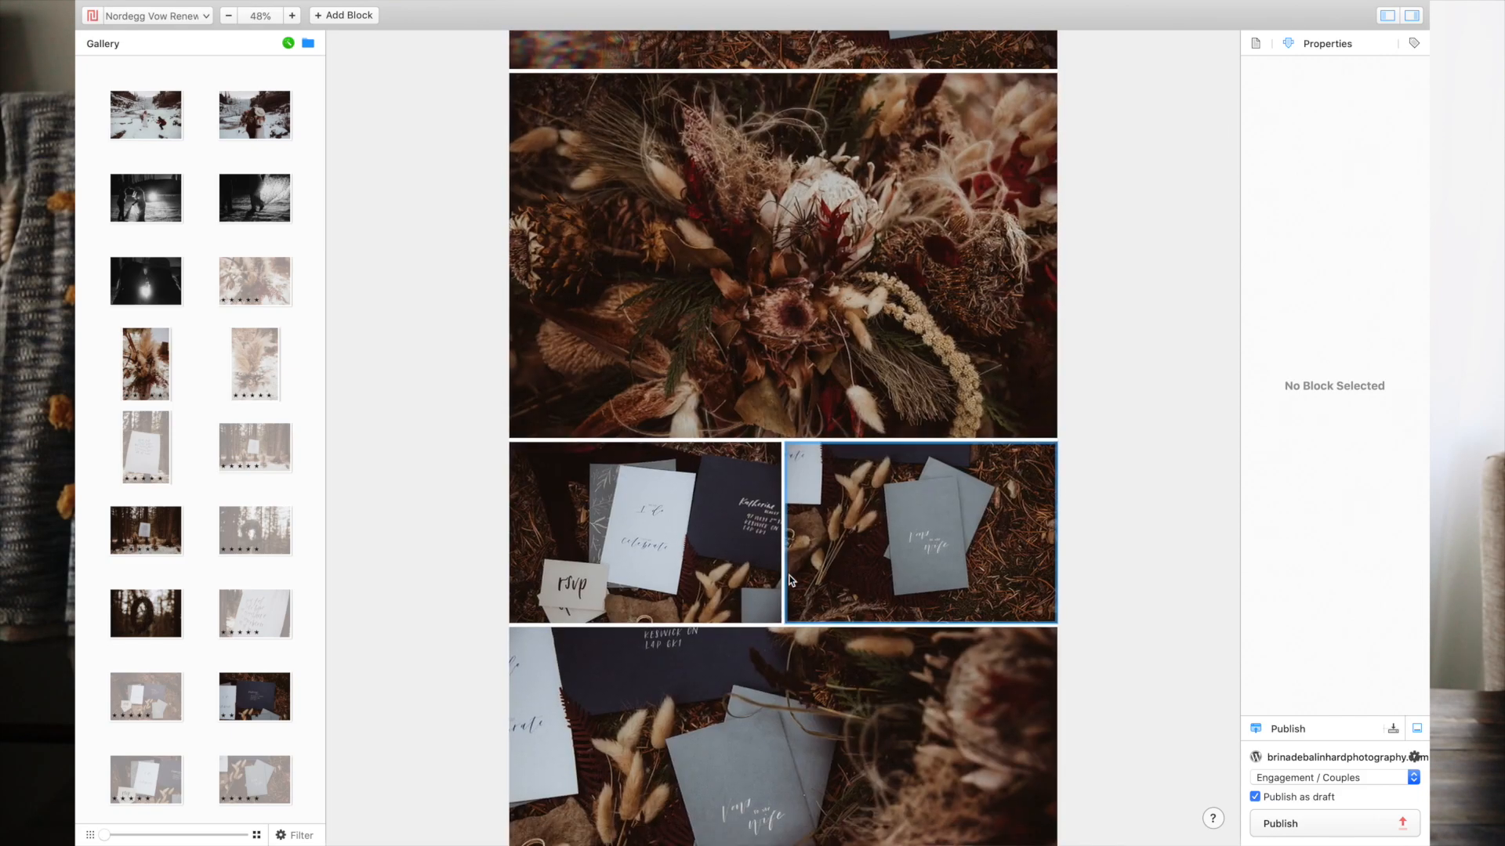
drag(797, 591, 918, 317)
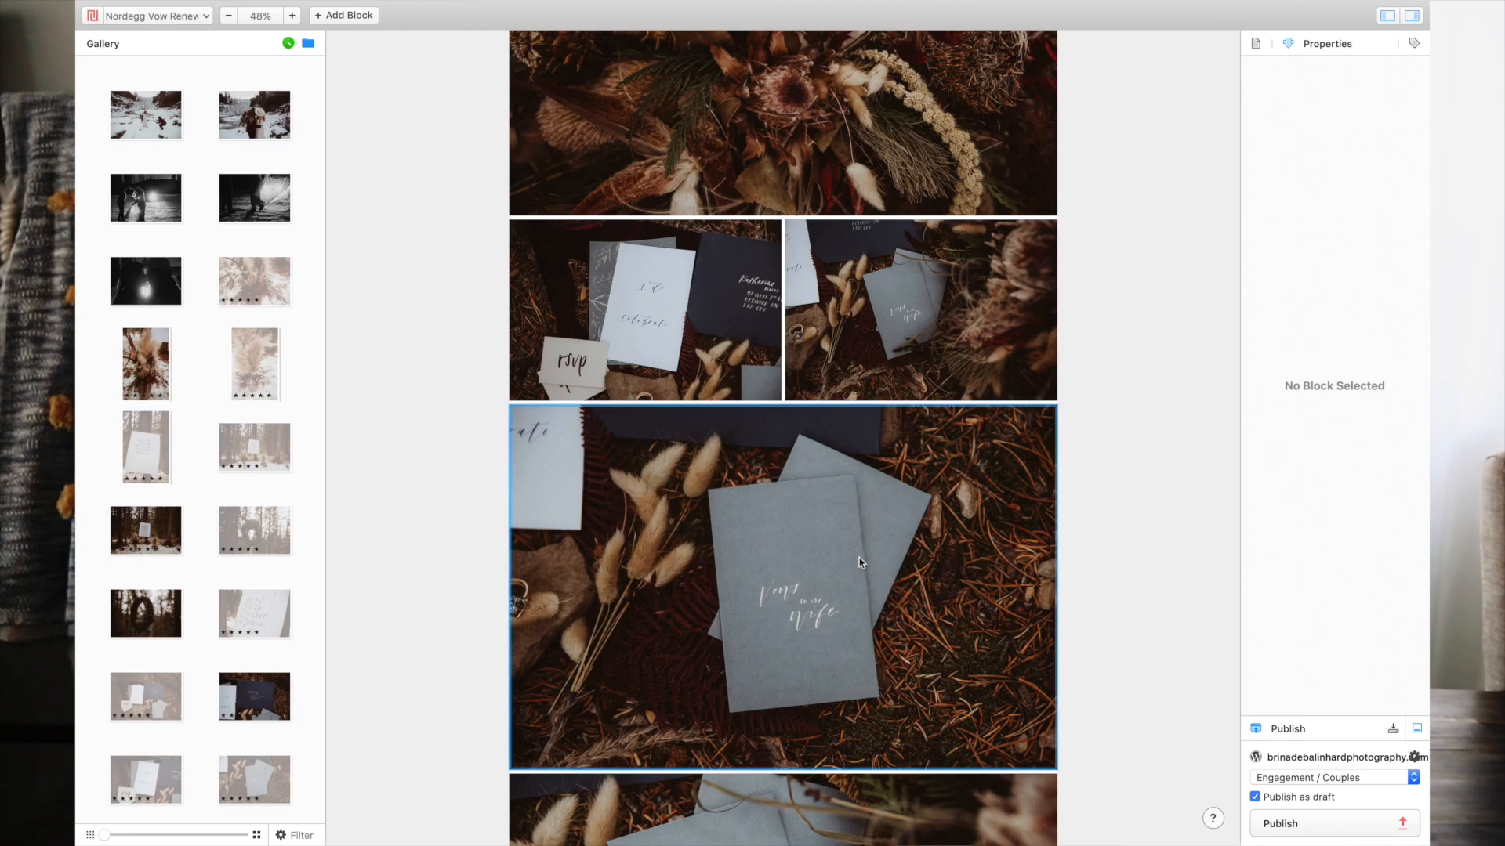
drag(854, 572, 900, 299)
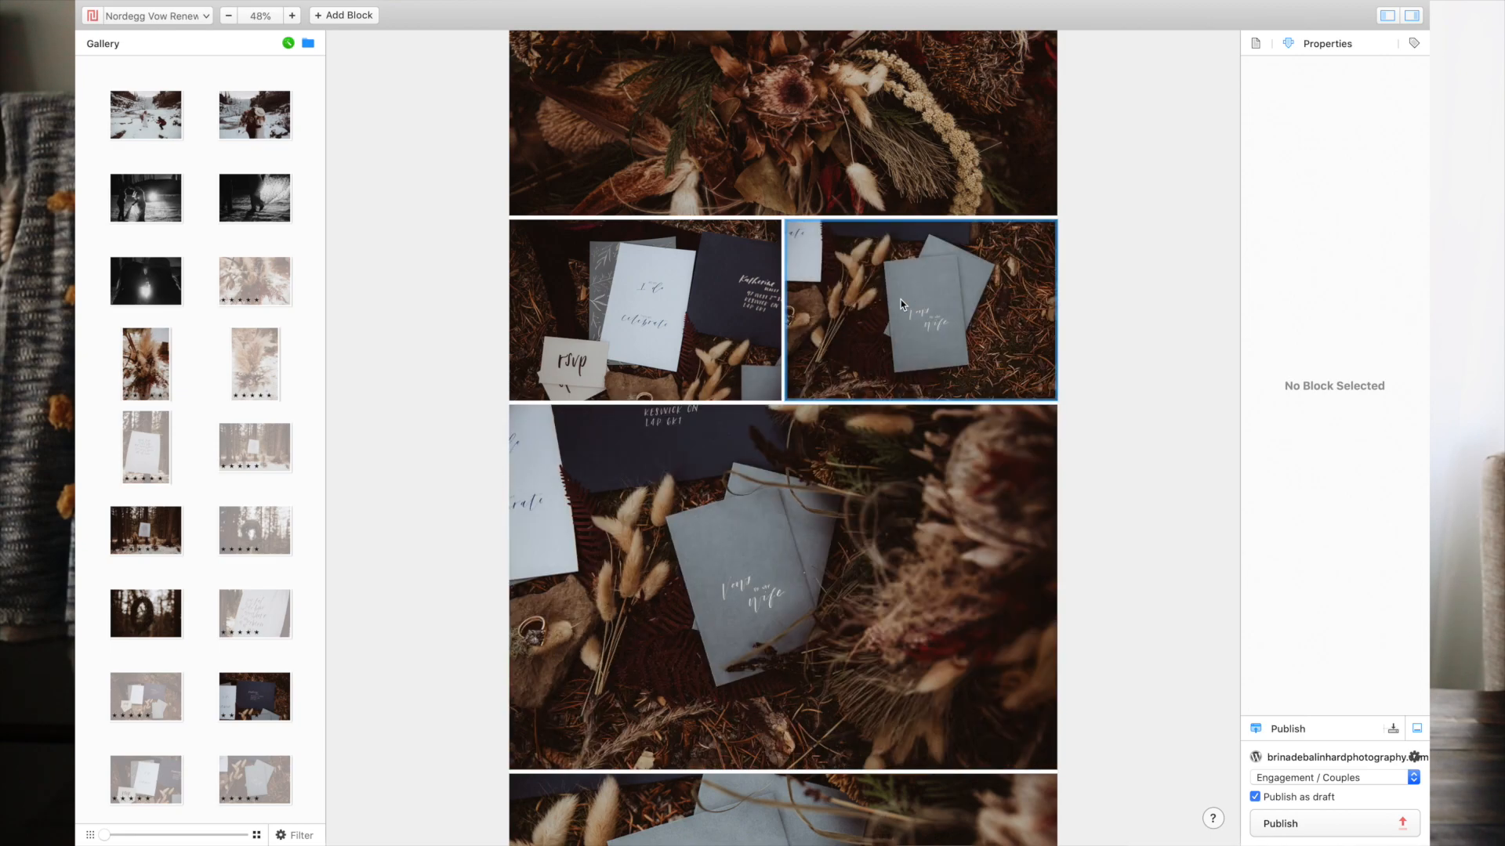
drag(825, 538, 896, 307)
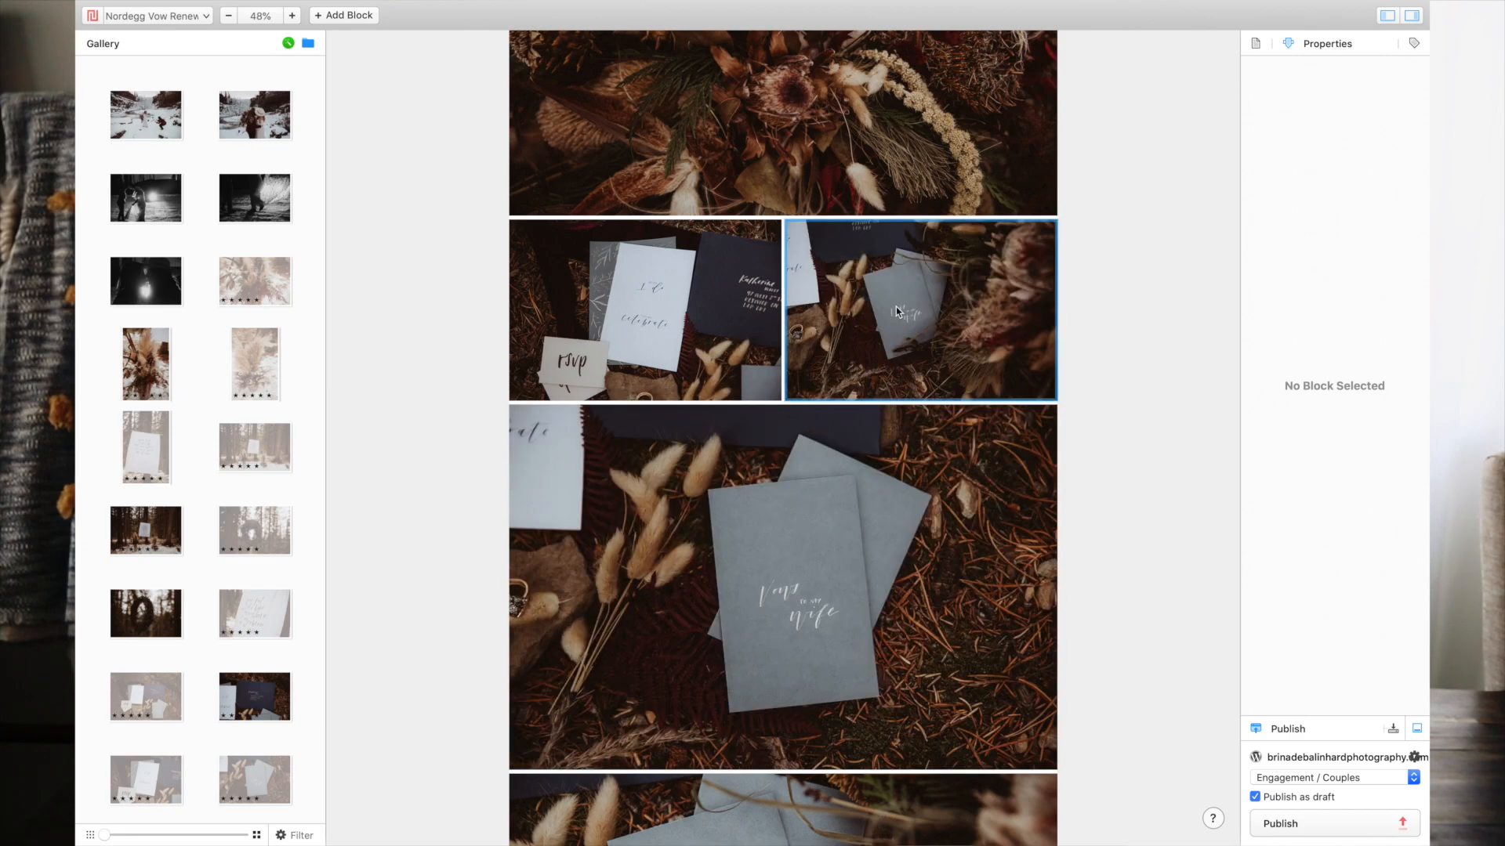
click(831, 541)
key(BackSpace)
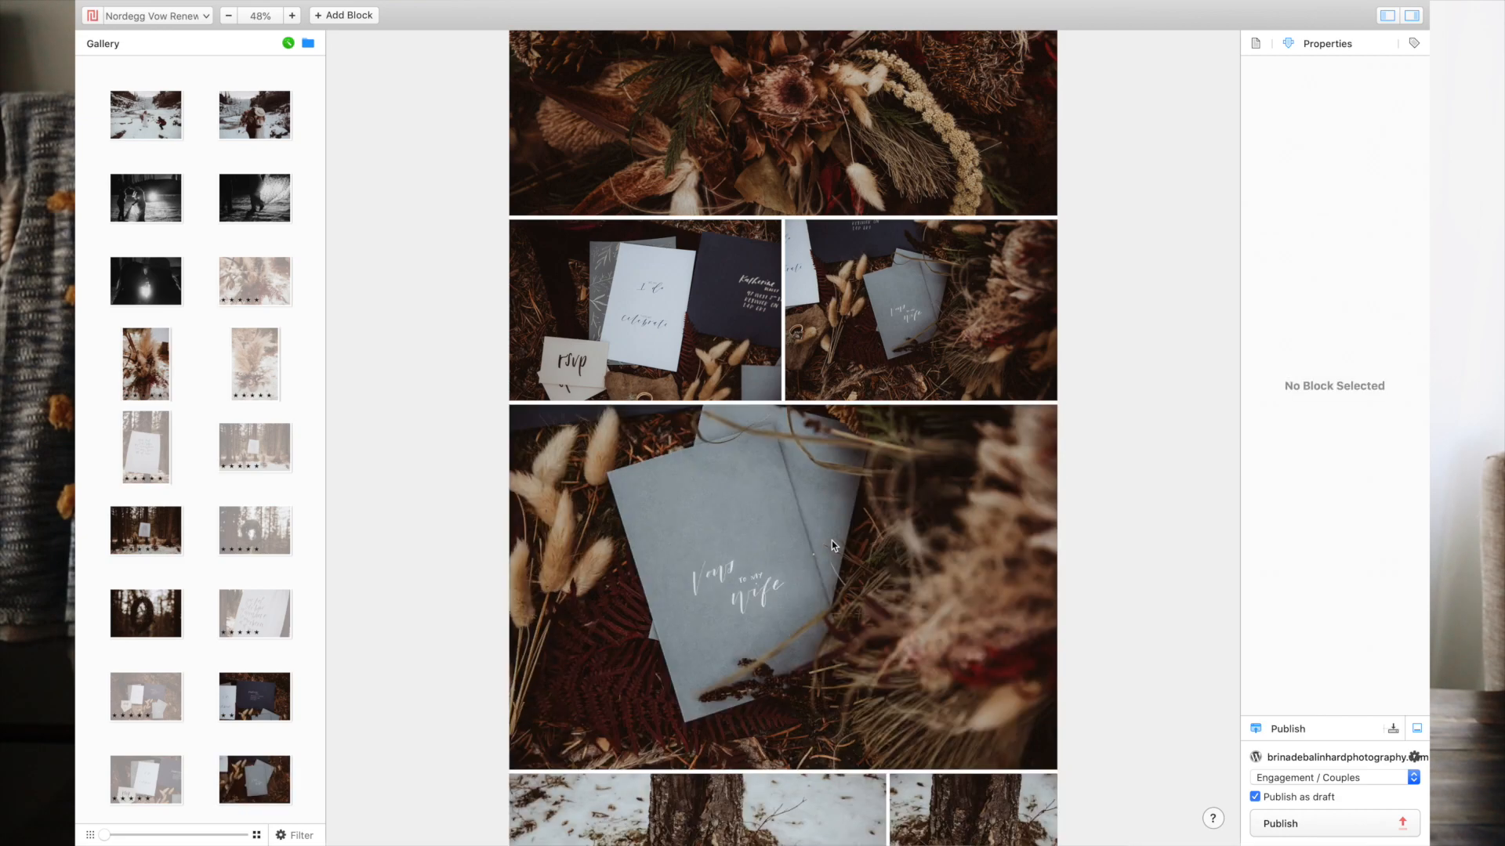
click(830, 541)
click(830, 541)
Step: Crop the horizontal floral close-up beside the vase photo tighter by enlarging the image within its frame
scroll(830, 540, up, 10)
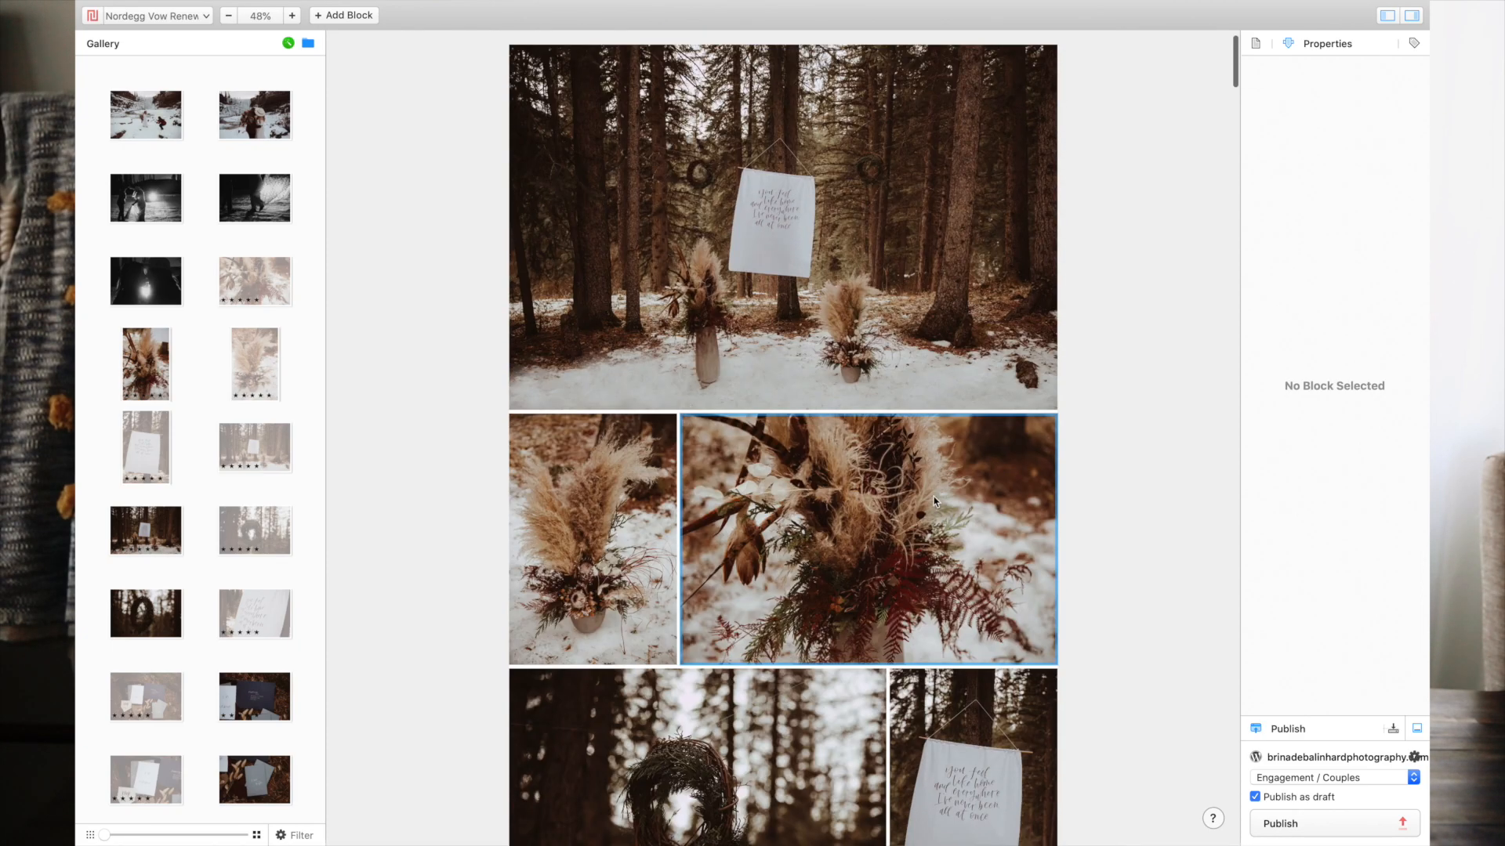
click(934, 502)
mouse_move(1054, 663)
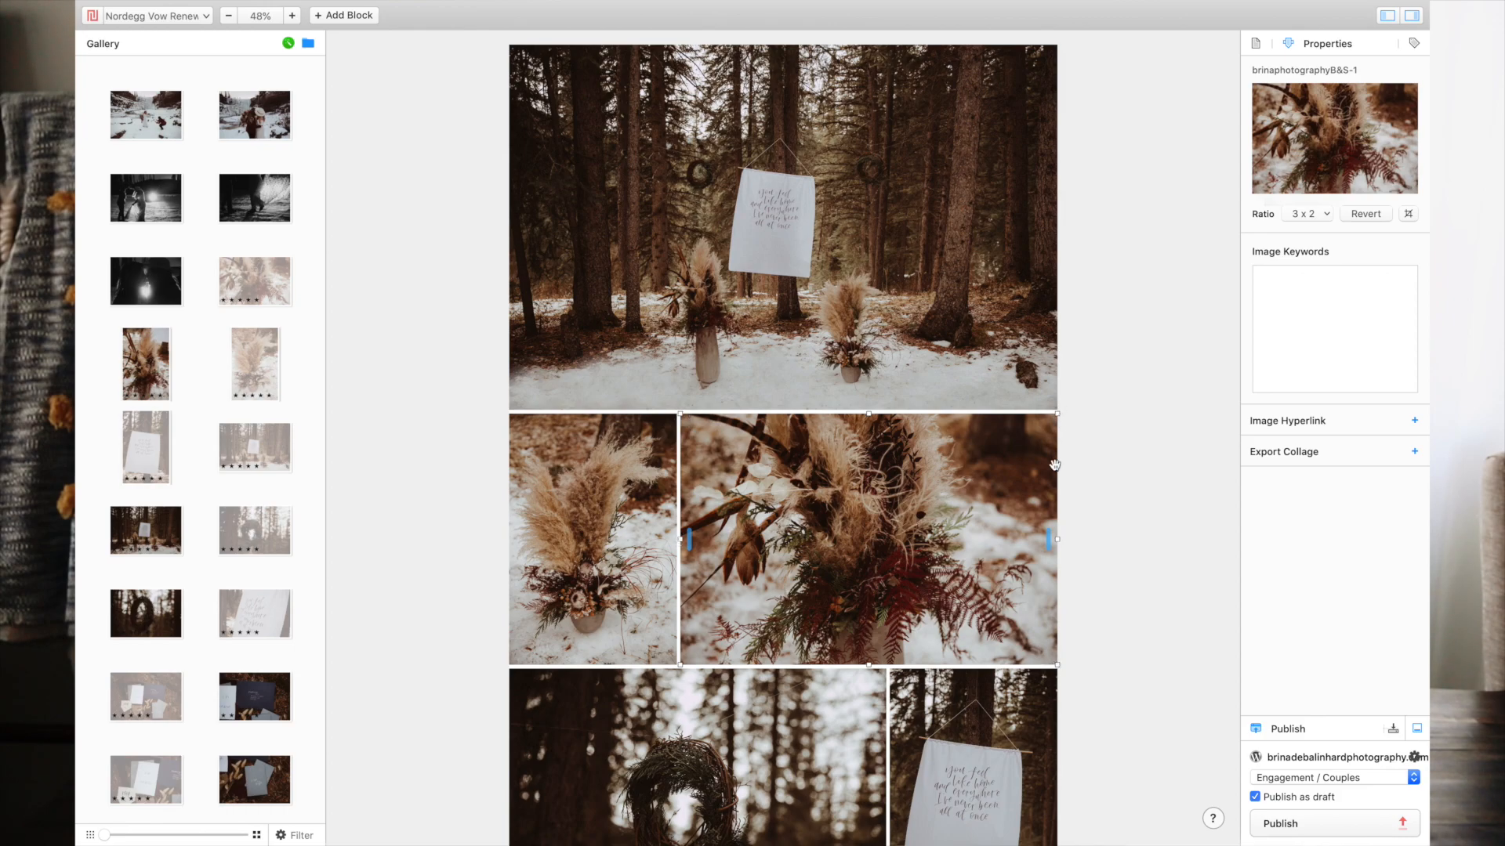
drag(1056, 664, 1219, 758)
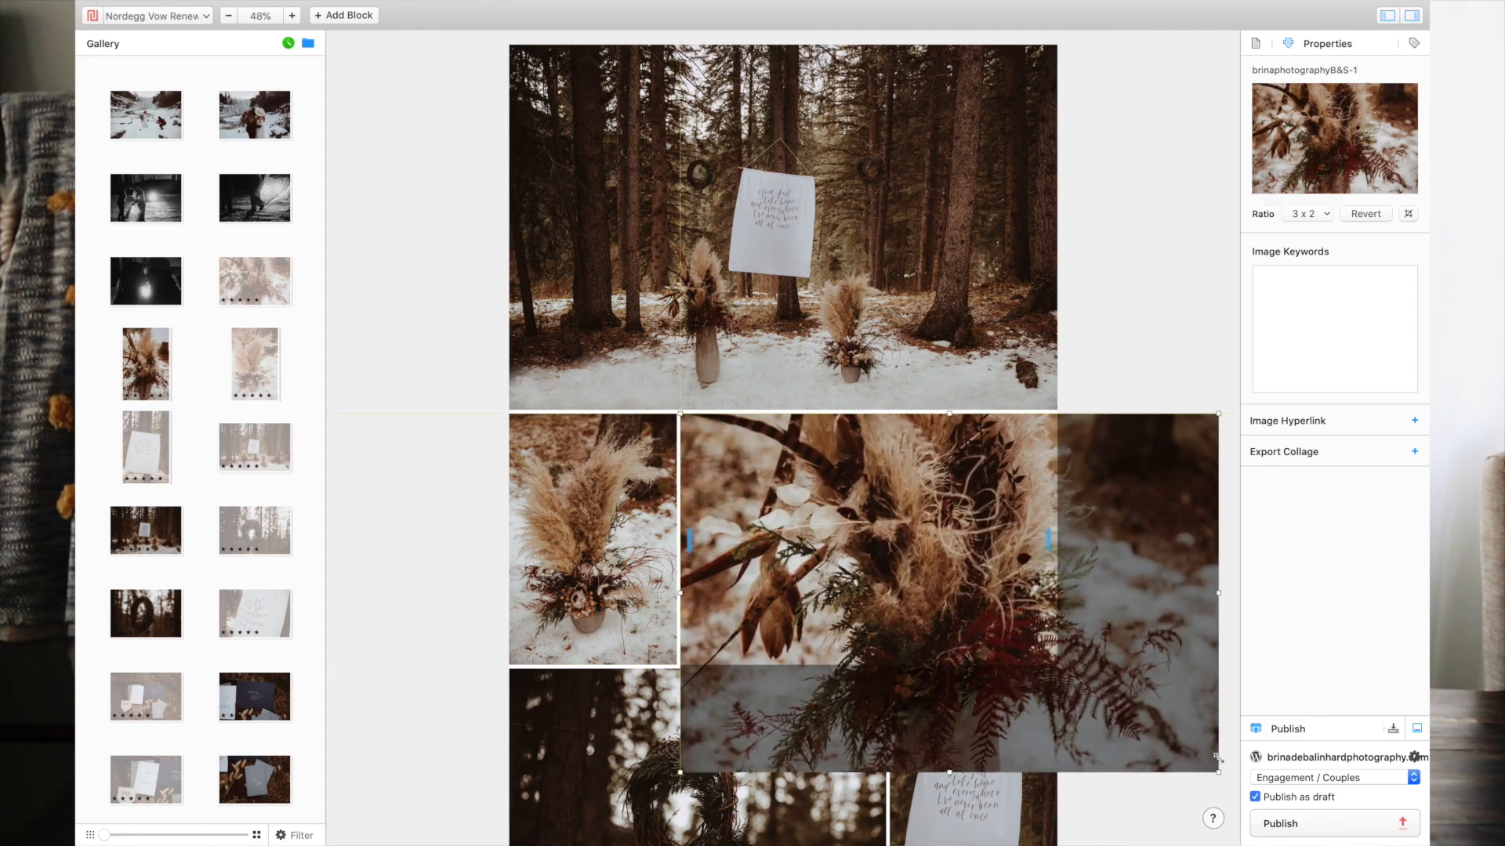
drag(1217, 757, 1217, 759)
click(1118, 499)
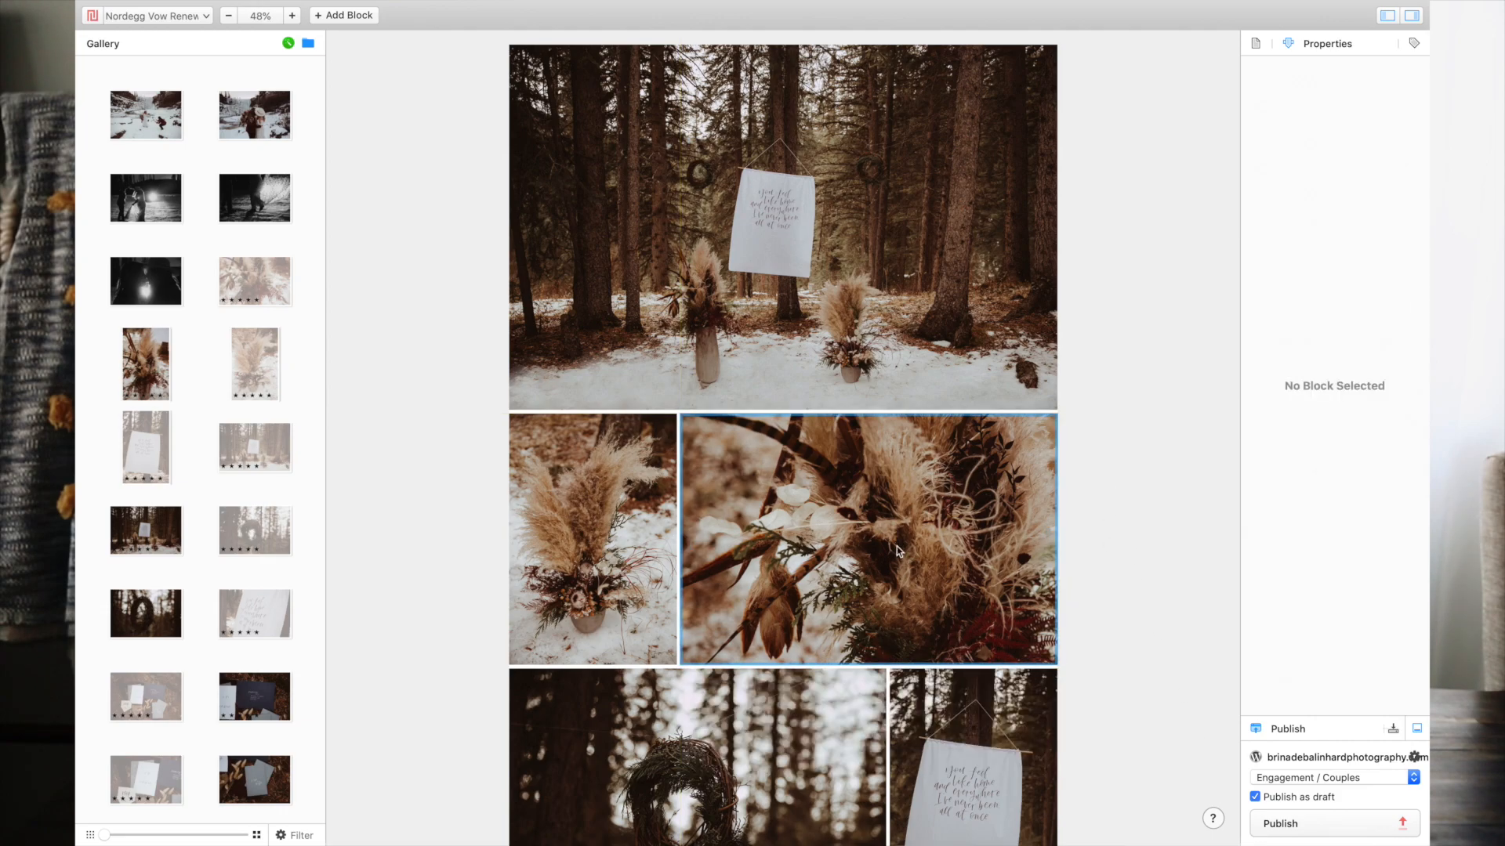
Step: Try shrinking the horizontal floral close-up inside its frame, leaving white space beside and below it
click(862, 583)
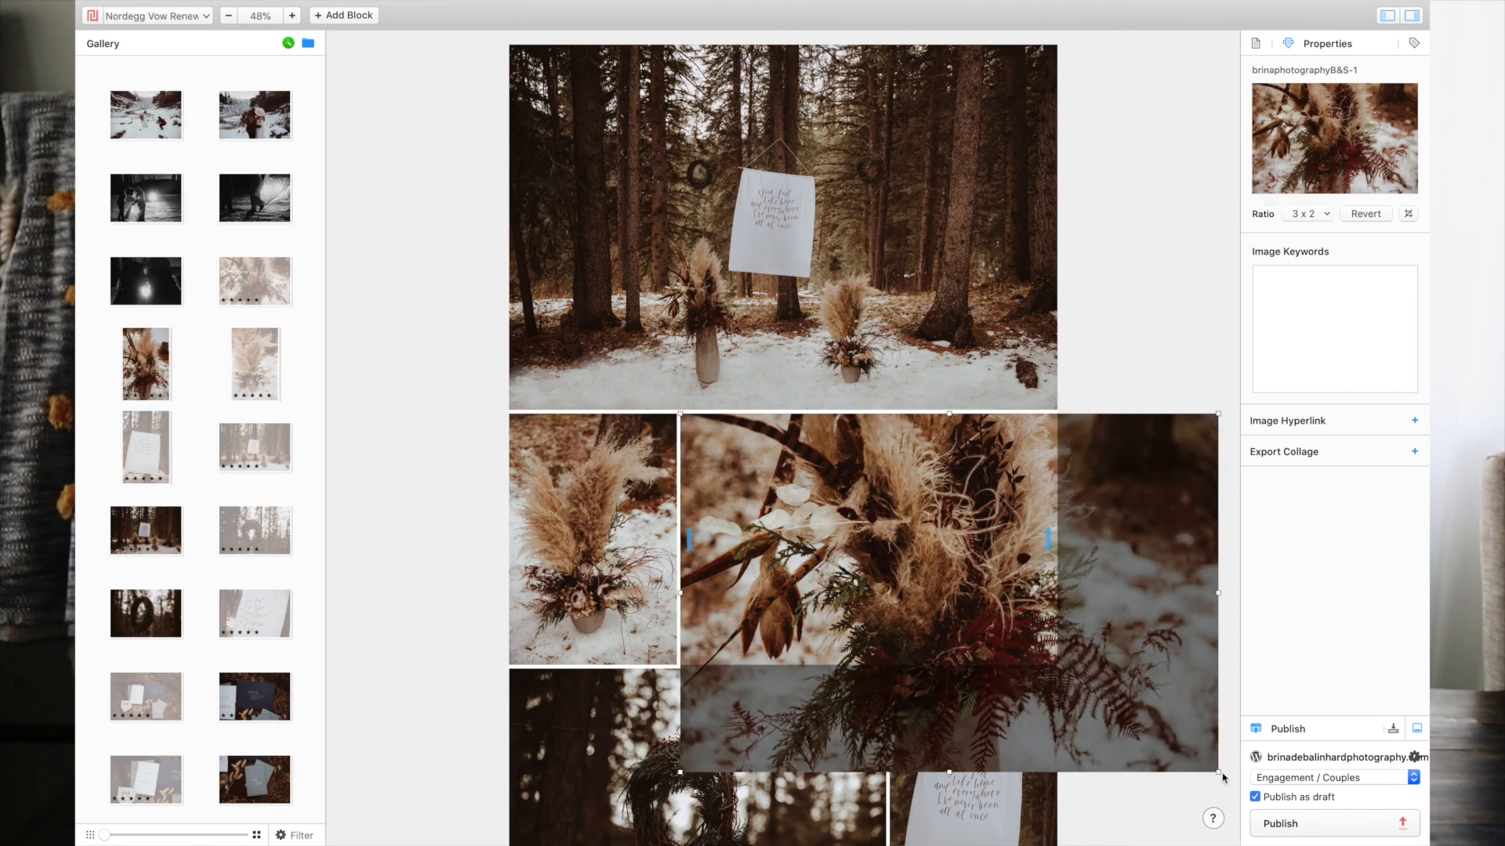
drag(1216, 772, 1088, 677)
mouse_move(971, 593)
mouse_down()
mouse_move(1015, 647)
mouse_move(982, 596)
mouse_up()
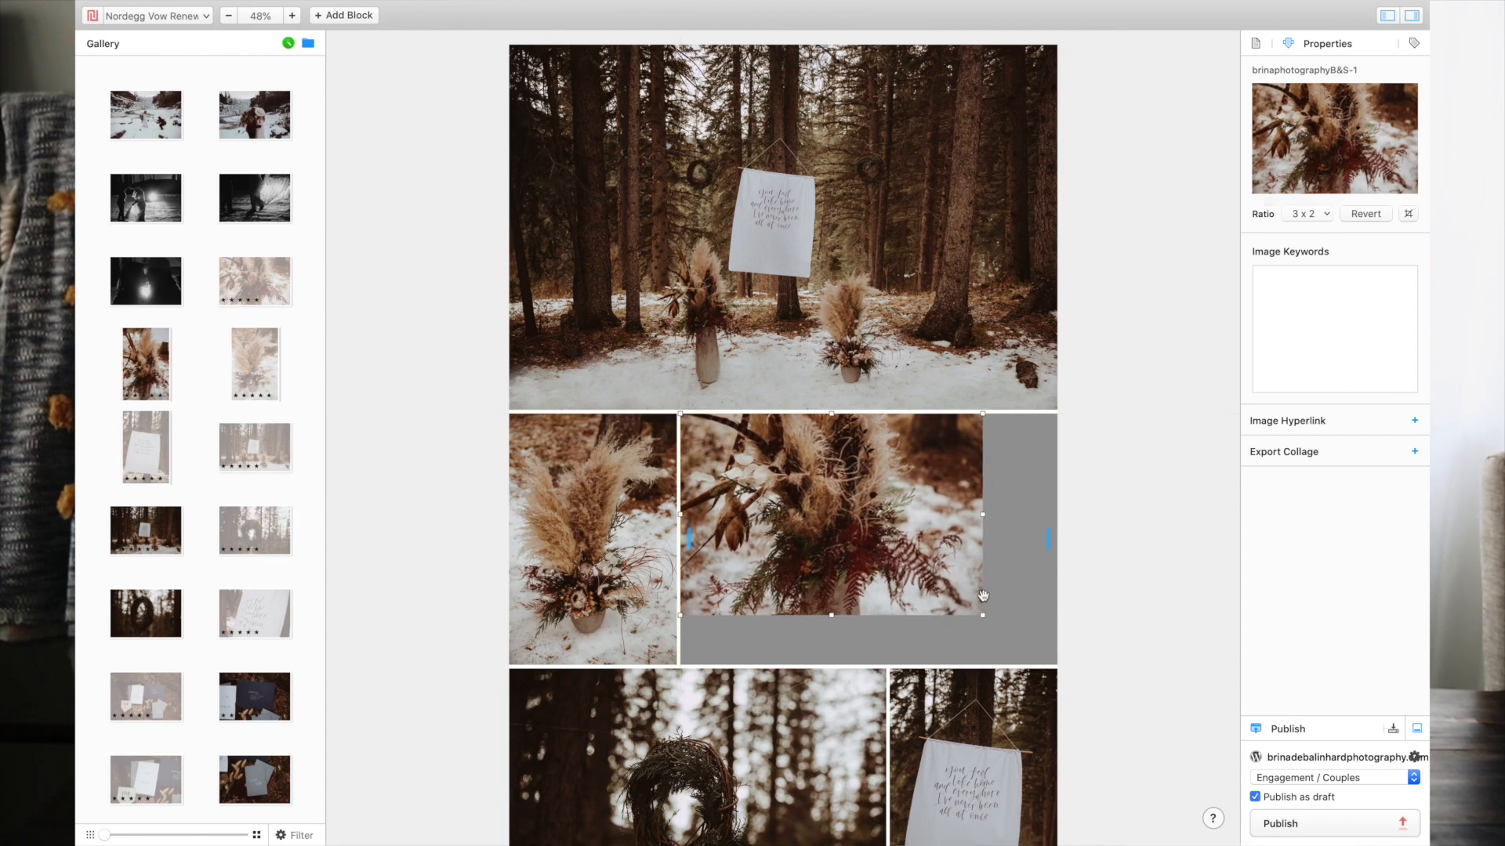
click(1173, 630)
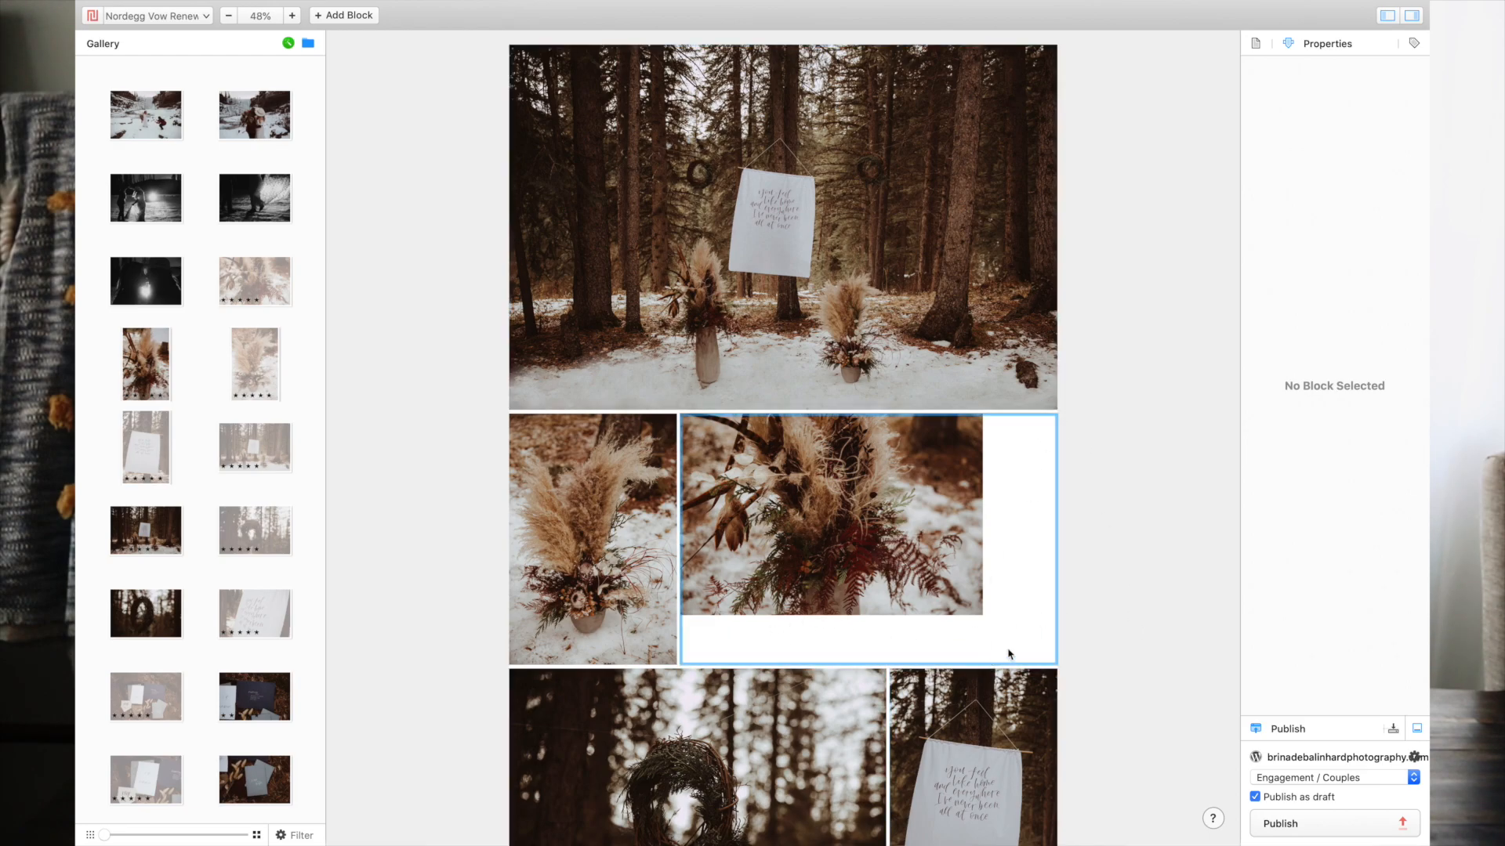
Step: Try shrinking the vertical vase photo inside its frame, leaving white space above and beside it
click(568, 640)
click(536, 447)
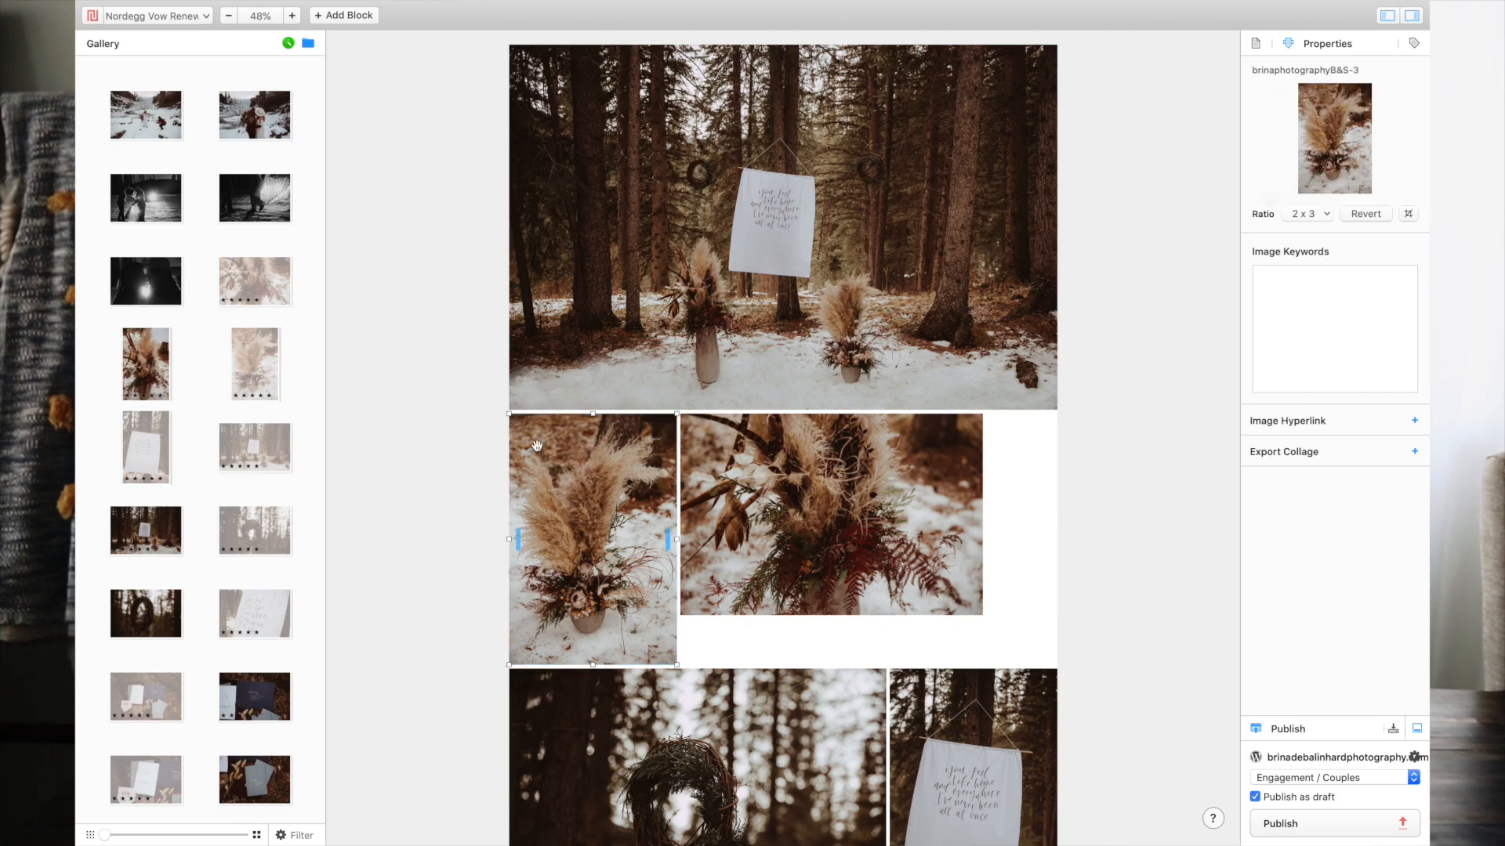
drag(508, 415, 557, 468)
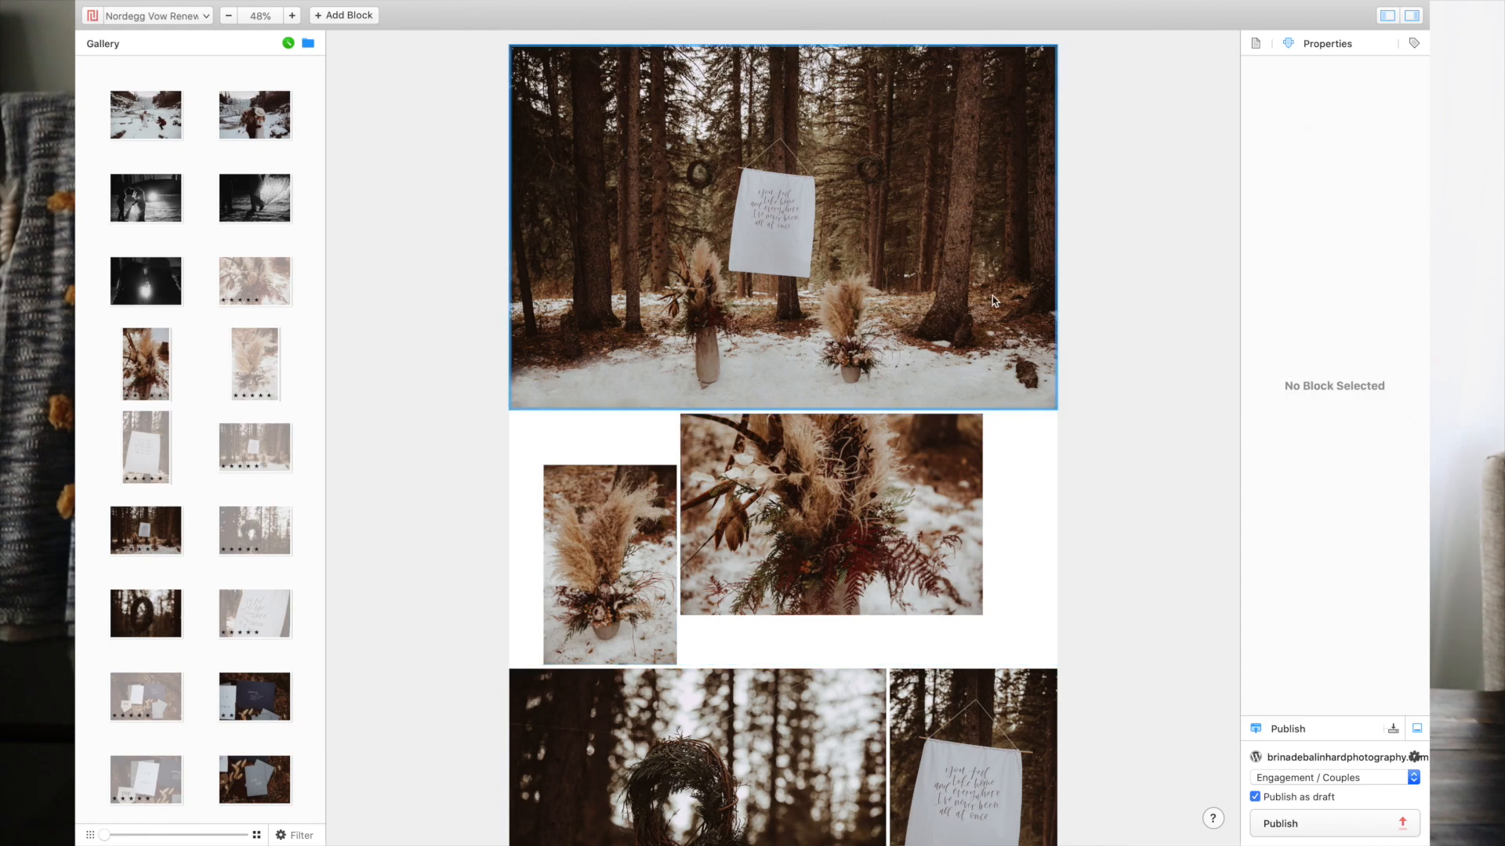
Step: Try shrinking the opening forest ceremony photo inside its frame and centre it with an even white border
click(1034, 81)
mouse_move(1056, 44)
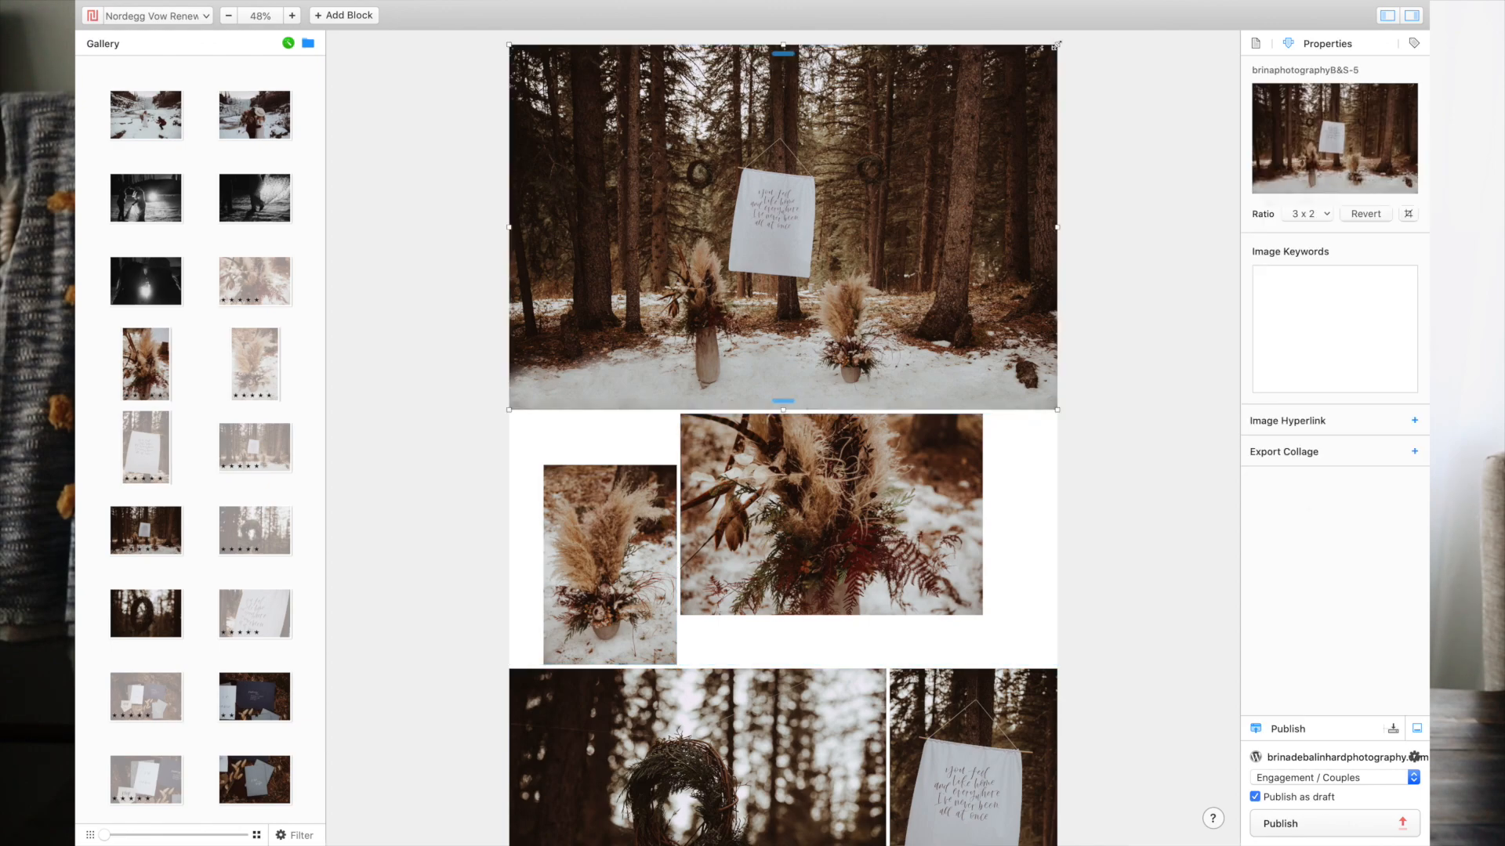
drag(1056, 44, 1034, 57)
drag(804, 172, 825, 160)
key(Escape)
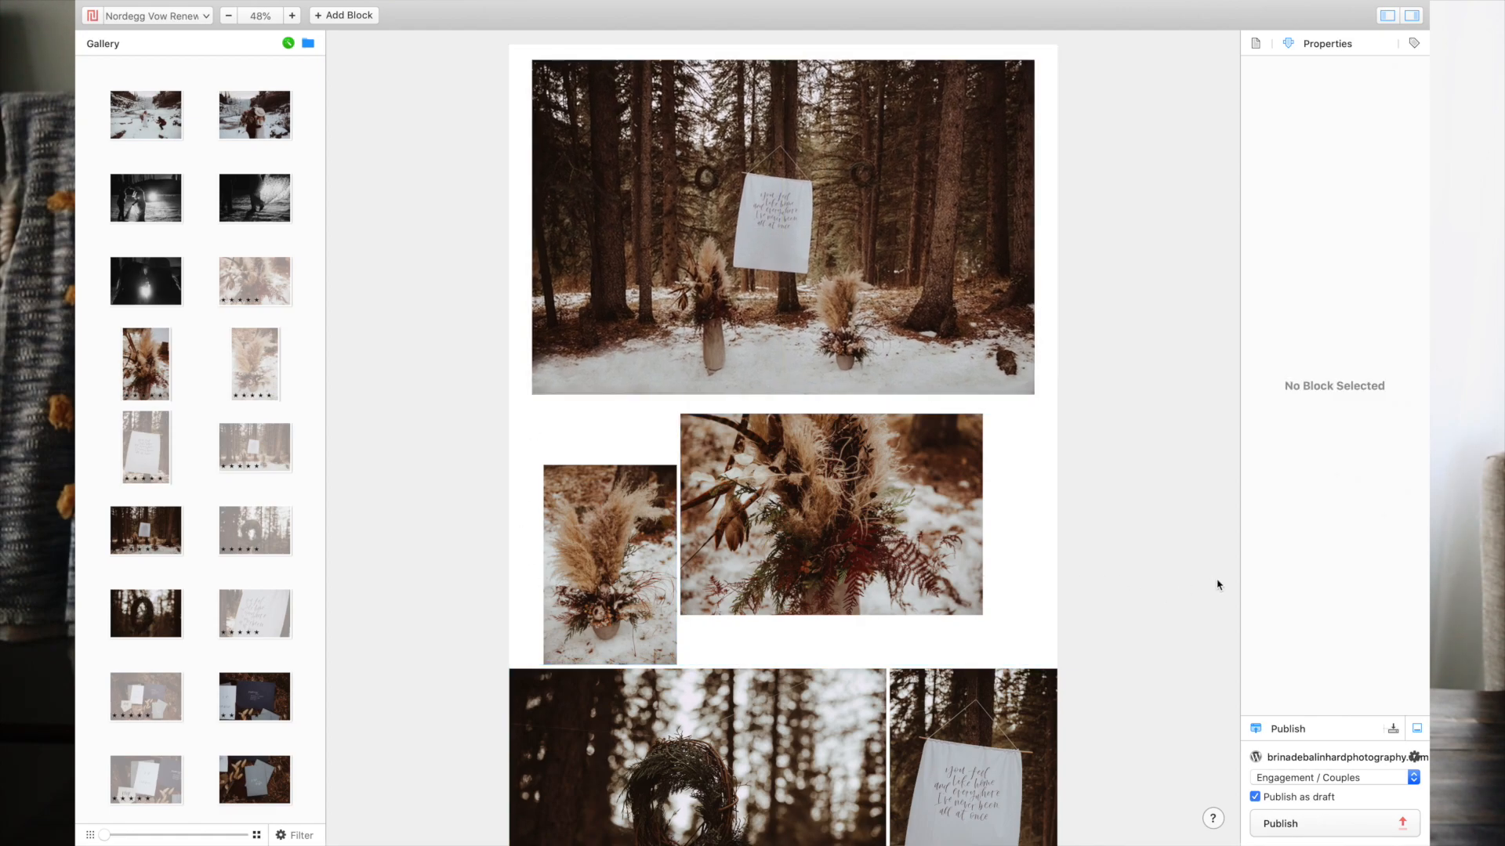
Step: Move the banner close-up into the row with the wreath and hanging banner, and remove the small invitation flat-lay beside it
scroll(1218, 585, down, 5)
scroll(850, 472, down, 2)
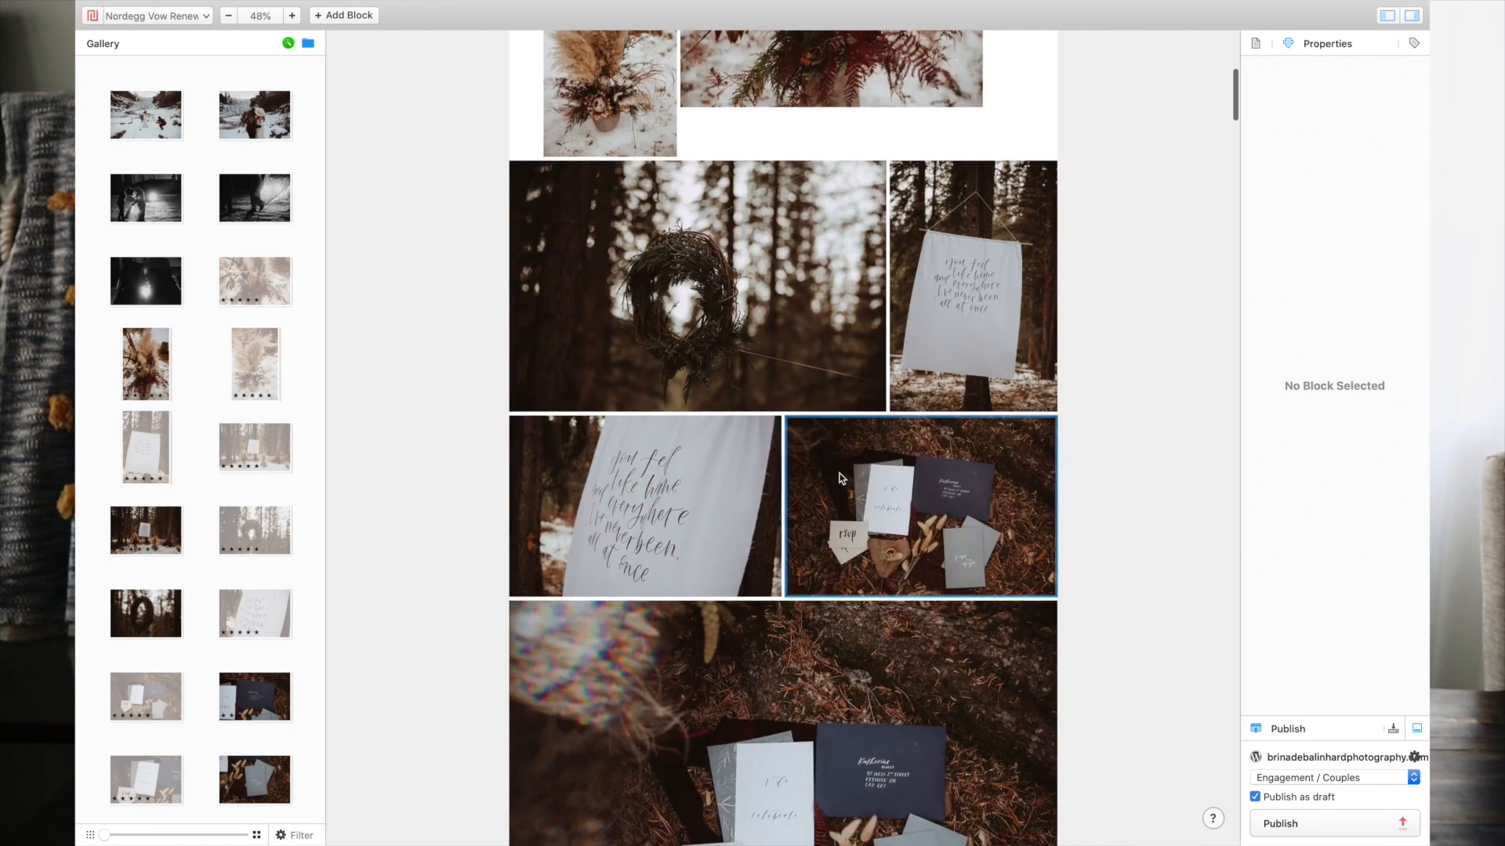
drag(858, 735, 809, 409)
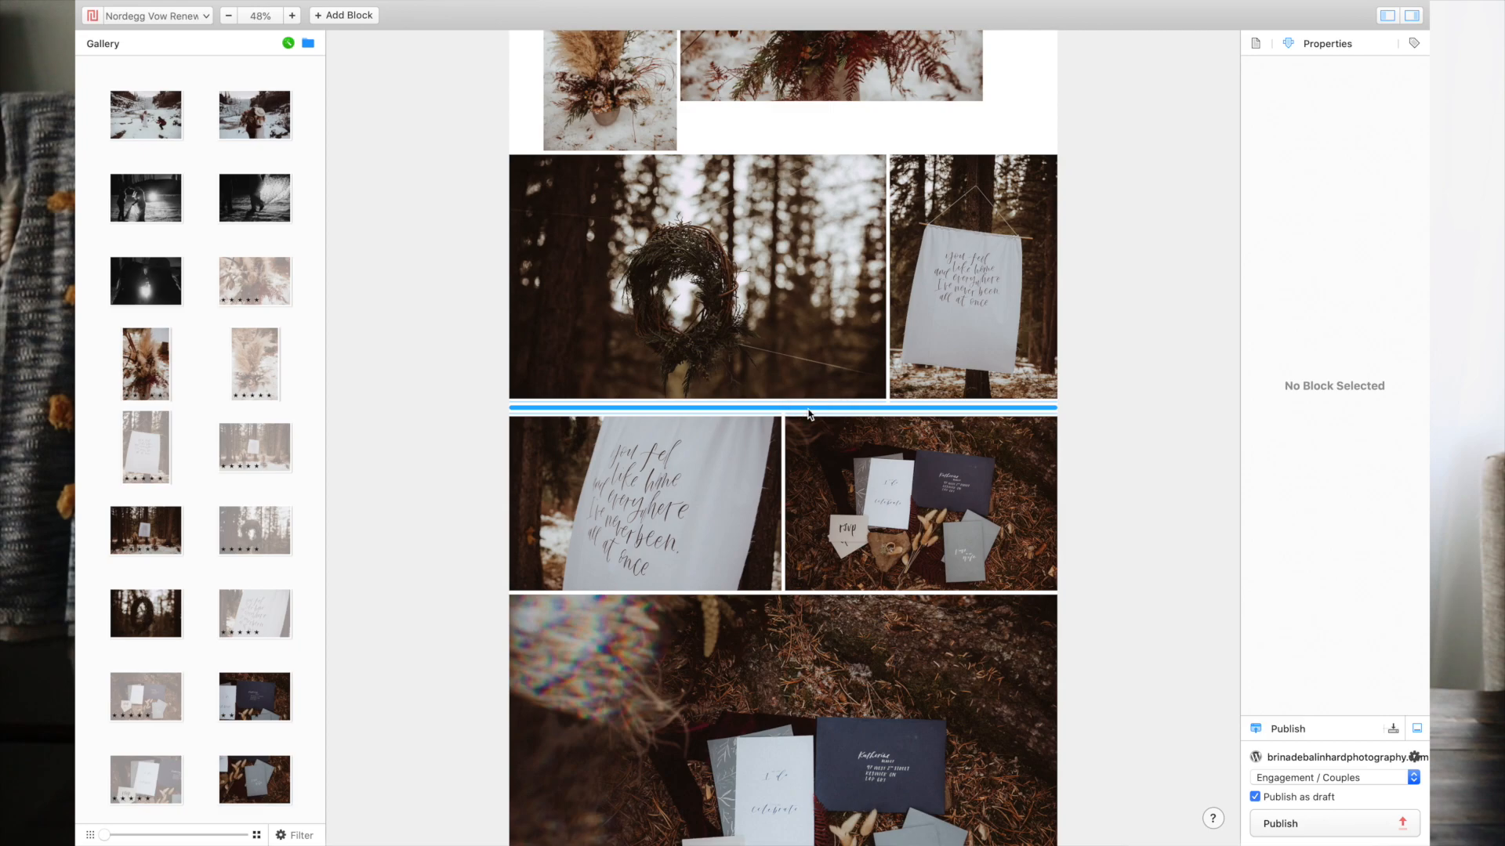
scroll(810, 413, down, 3)
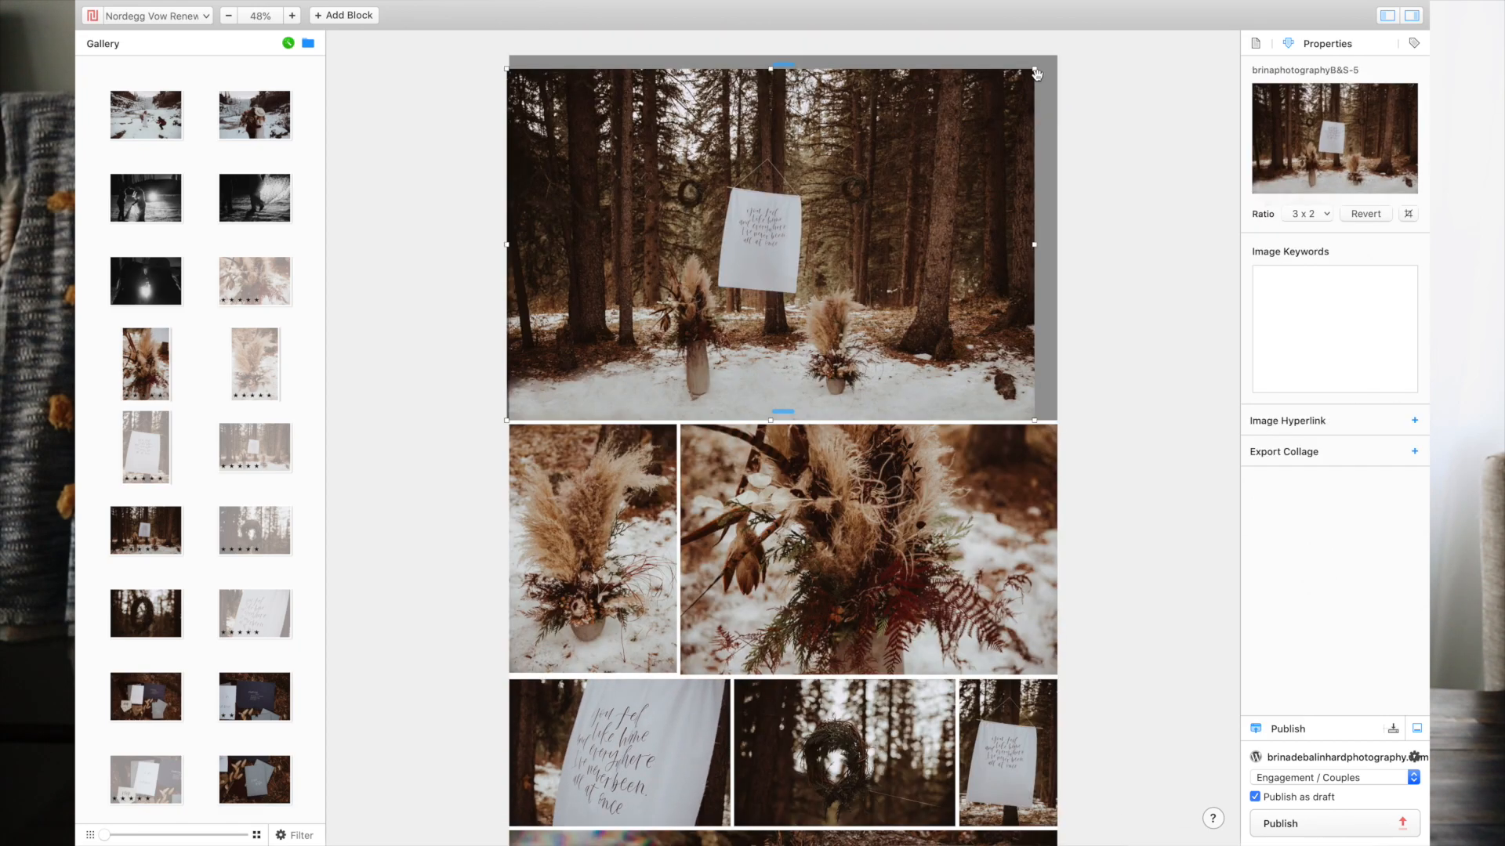
Step: Enlarge the opening forest ceremony photo until it fills its full-width frame again
drag(1035, 72, 1058, 44)
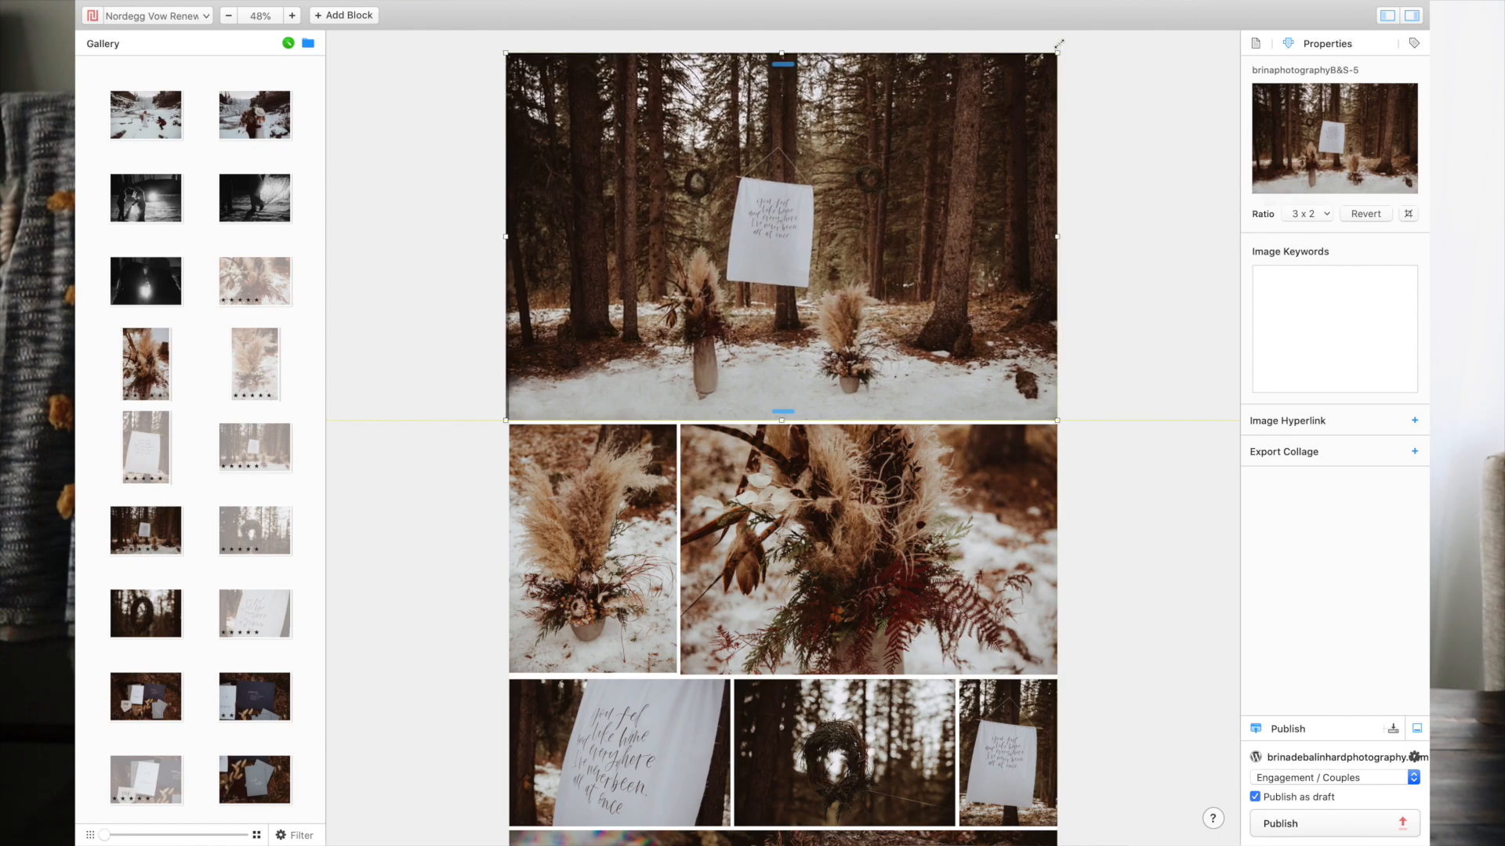
click(1168, 223)
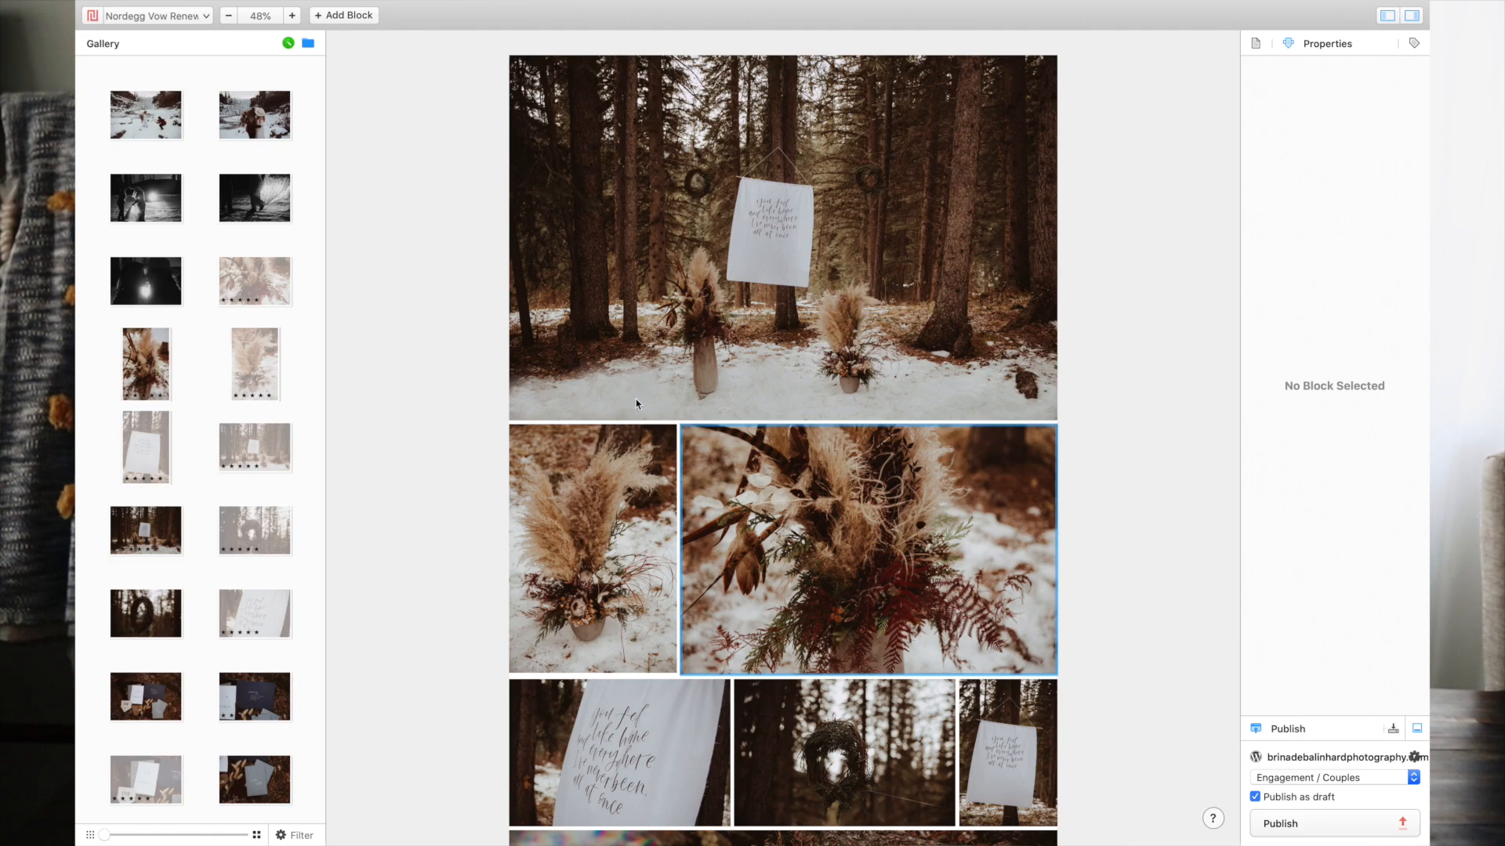
Step: Open the blog settings and examine the padding option that controls the spacing between photos
click(783, 473)
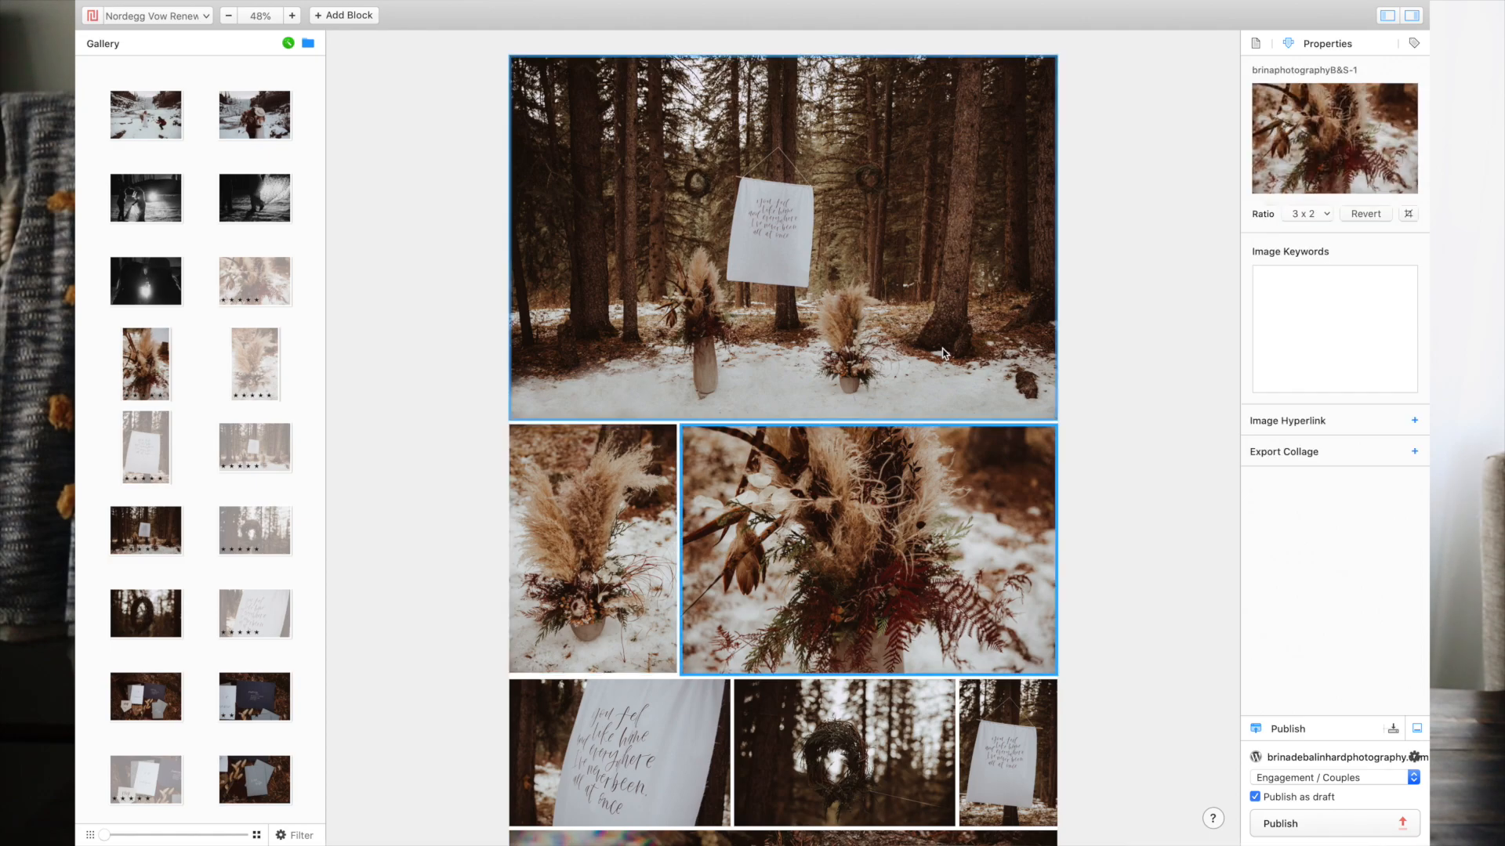
click(1255, 45)
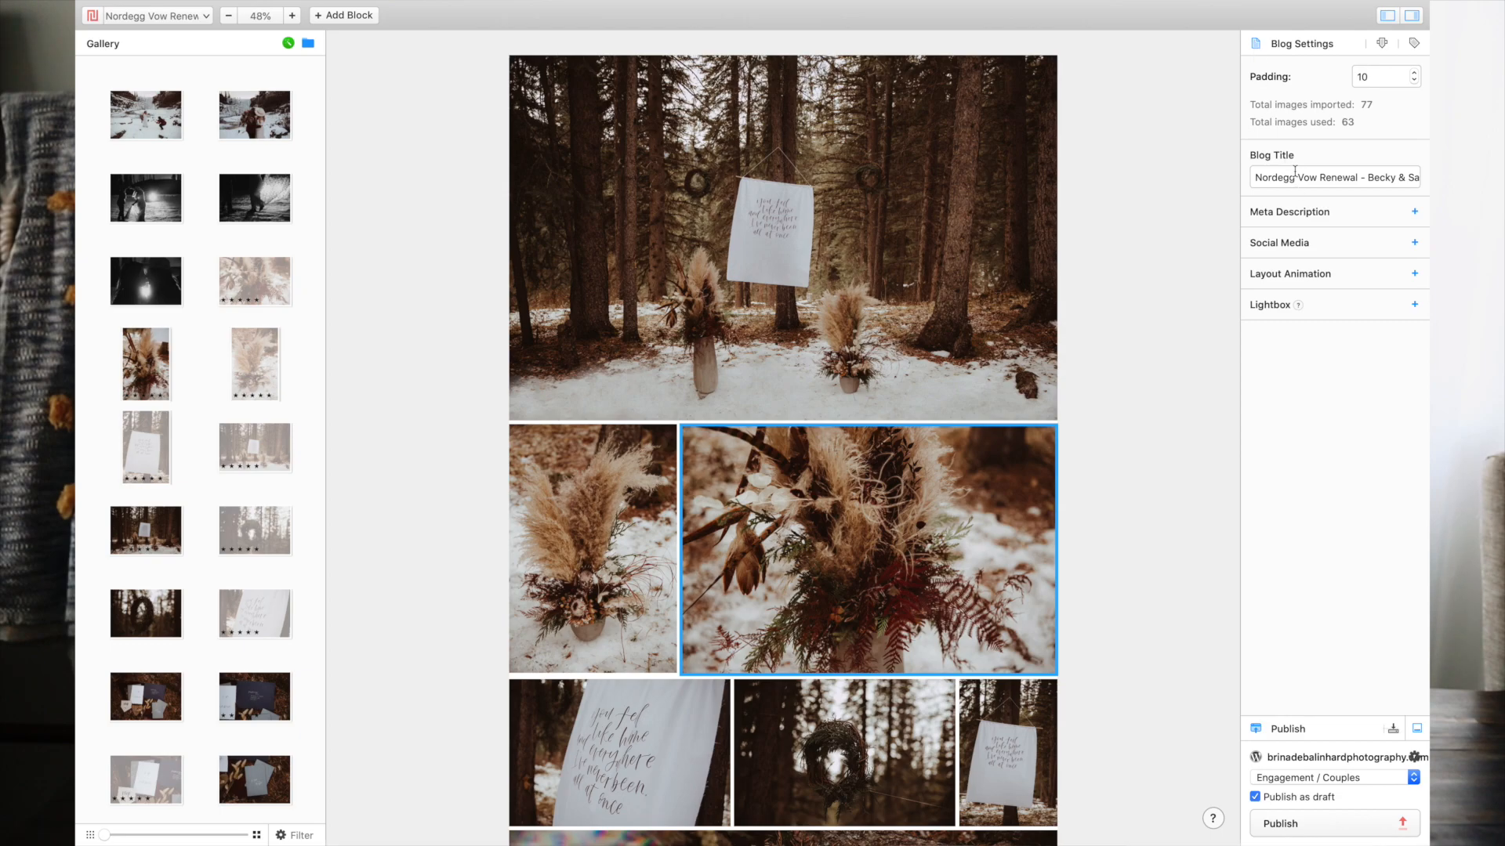
drag(1415, 75, 1415, 81)
click(1187, 132)
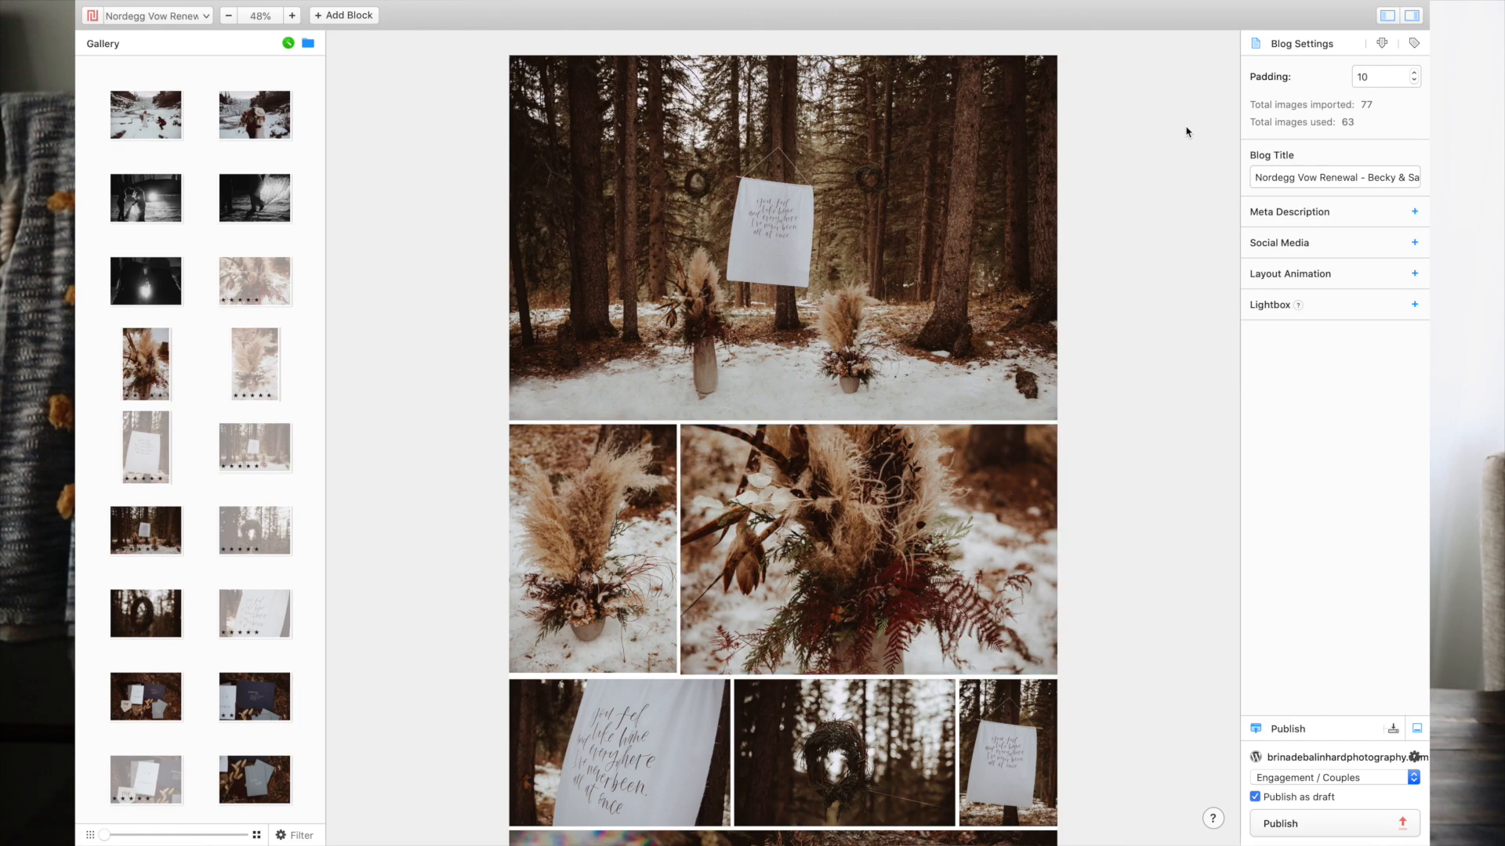
Step: Delete the full-width photo of the grey vow book held by the person in the burgundy suit
scroll(916, 313, down, 10)
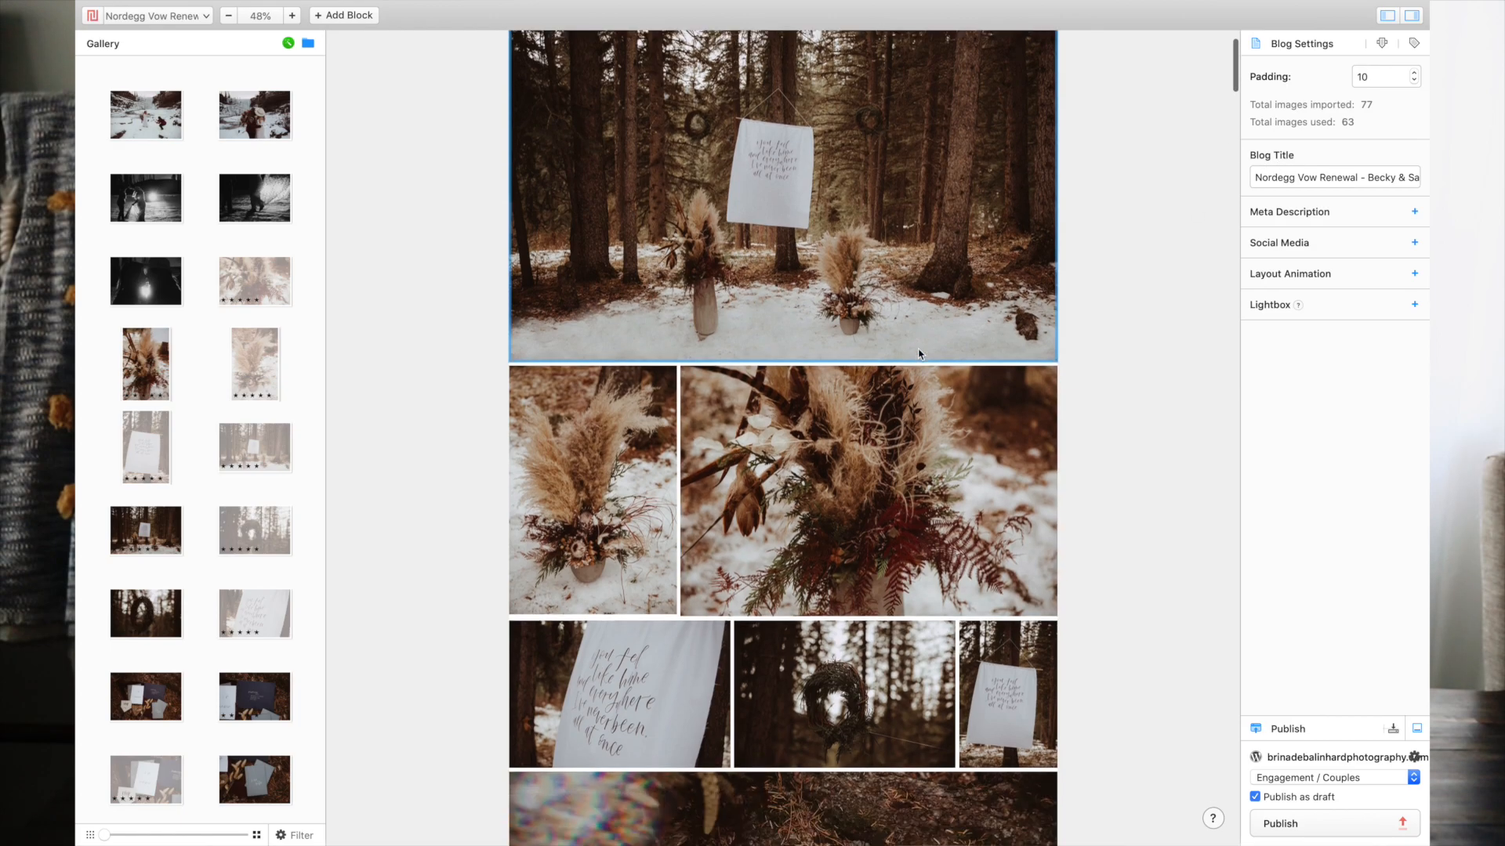
scroll(919, 354, down, 15)
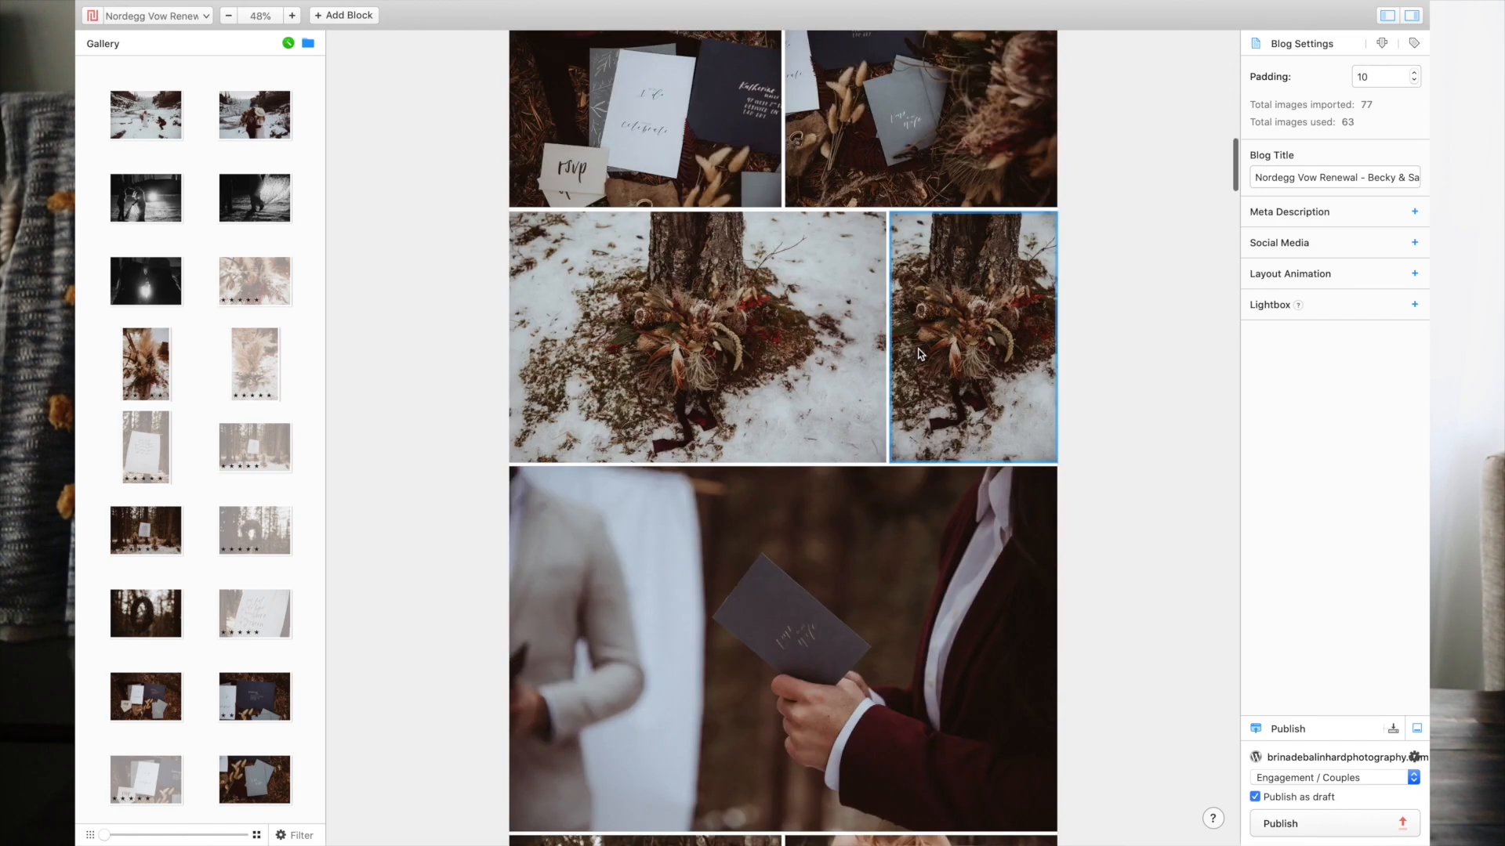
click(533, 622)
key(Delete)
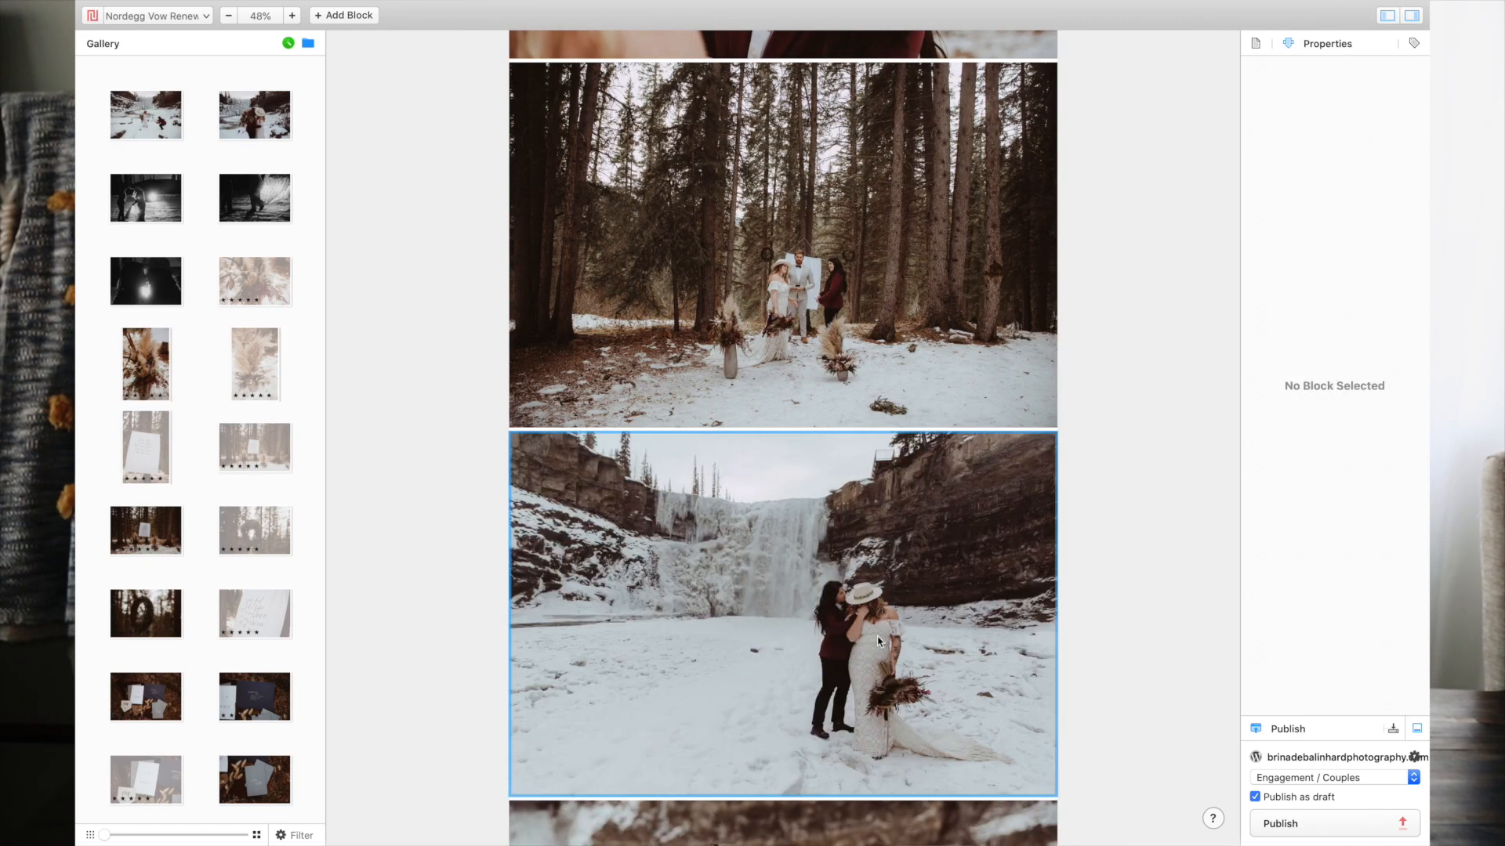
Step: Add the first unused gallery photo, the couple in the snowy canyon, to the layout among the waterfall photos
scroll(240, 290, up, 2)
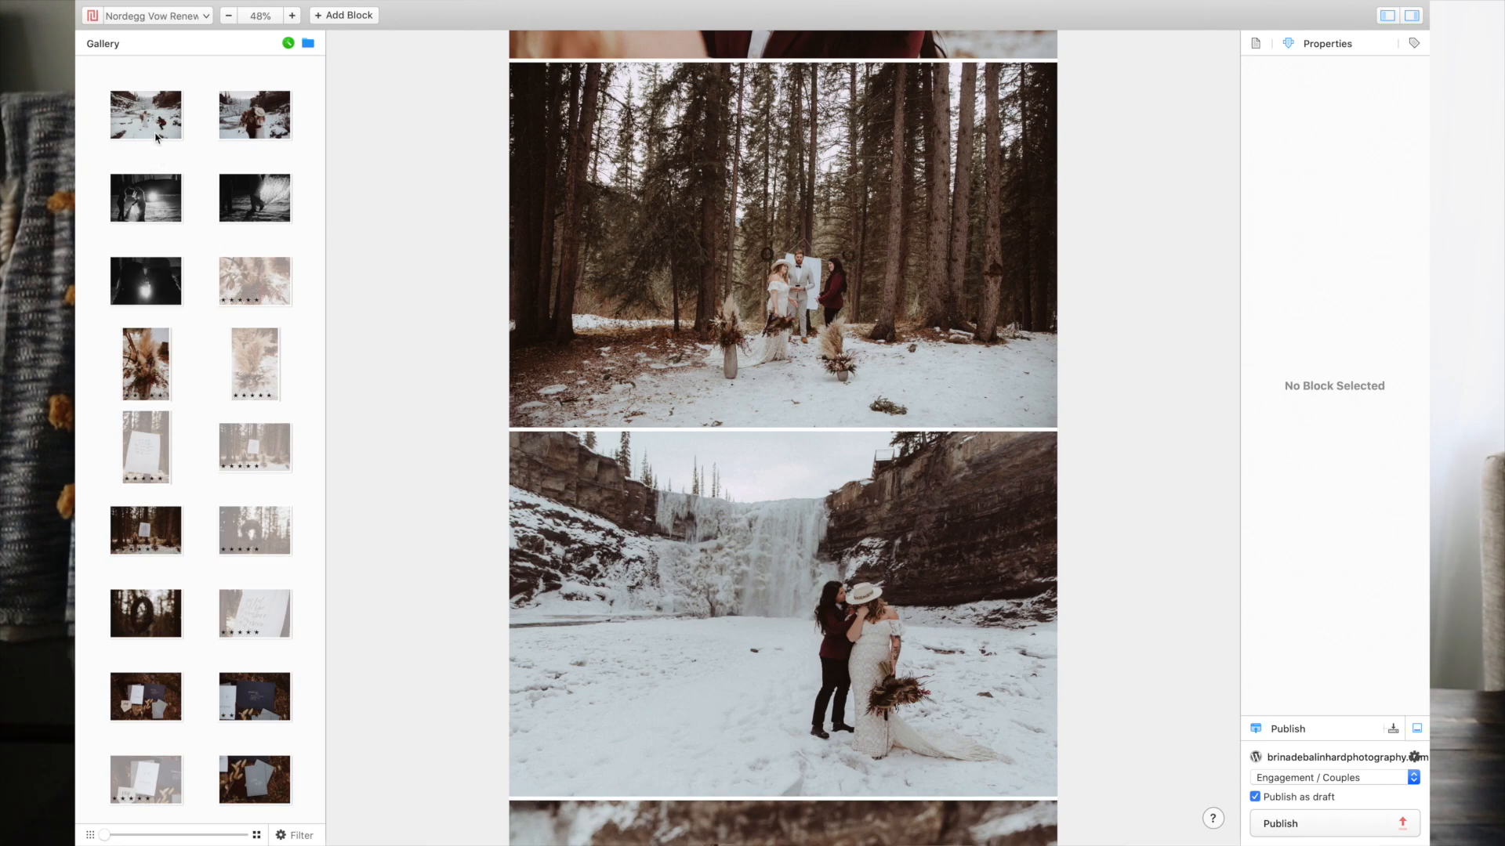
scroll(724, 480, down, 10)
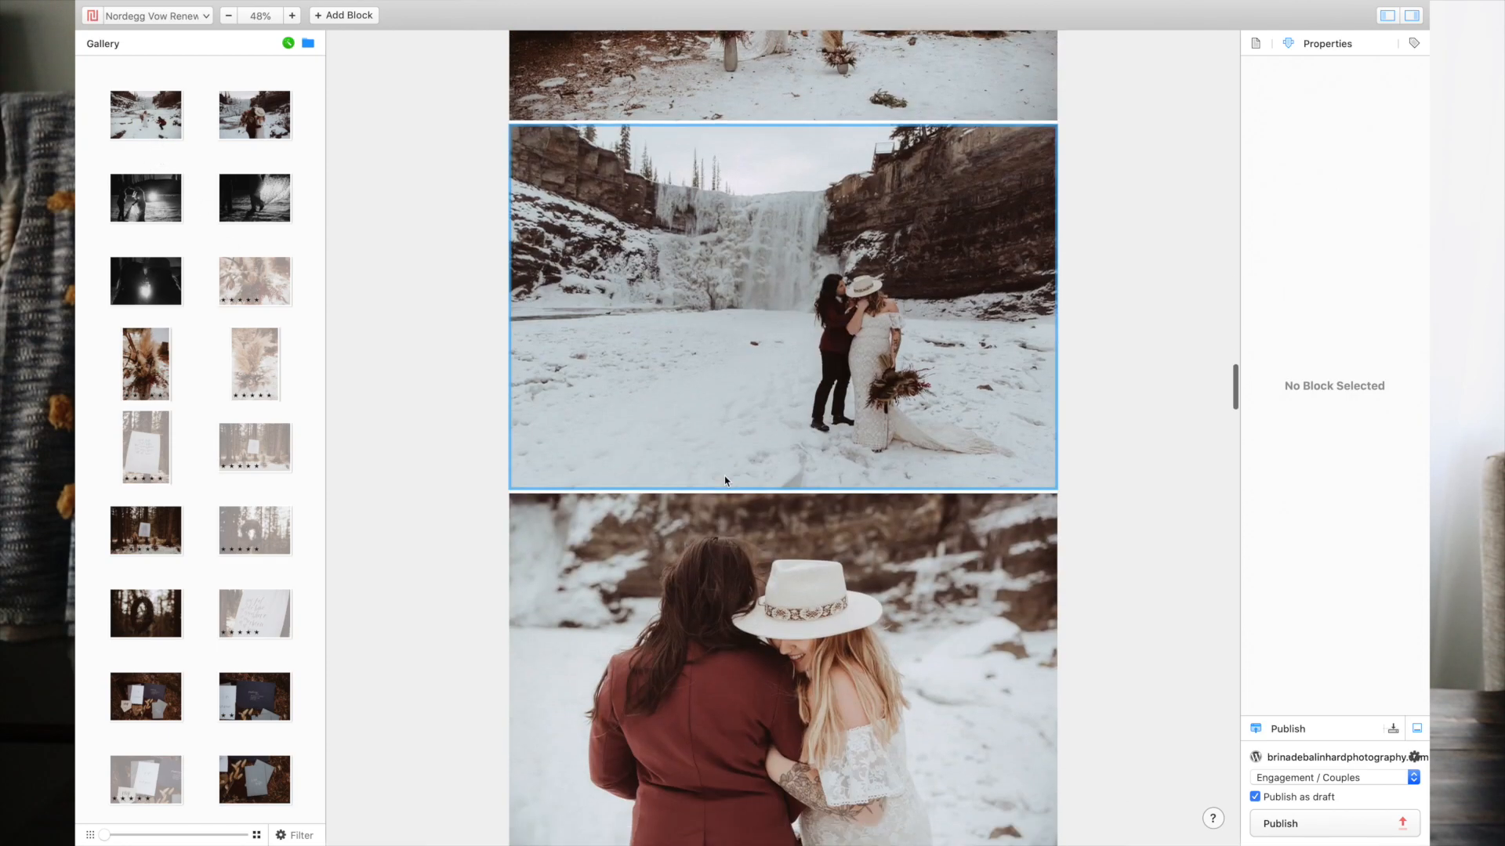
scroll(724, 477, down, 10)
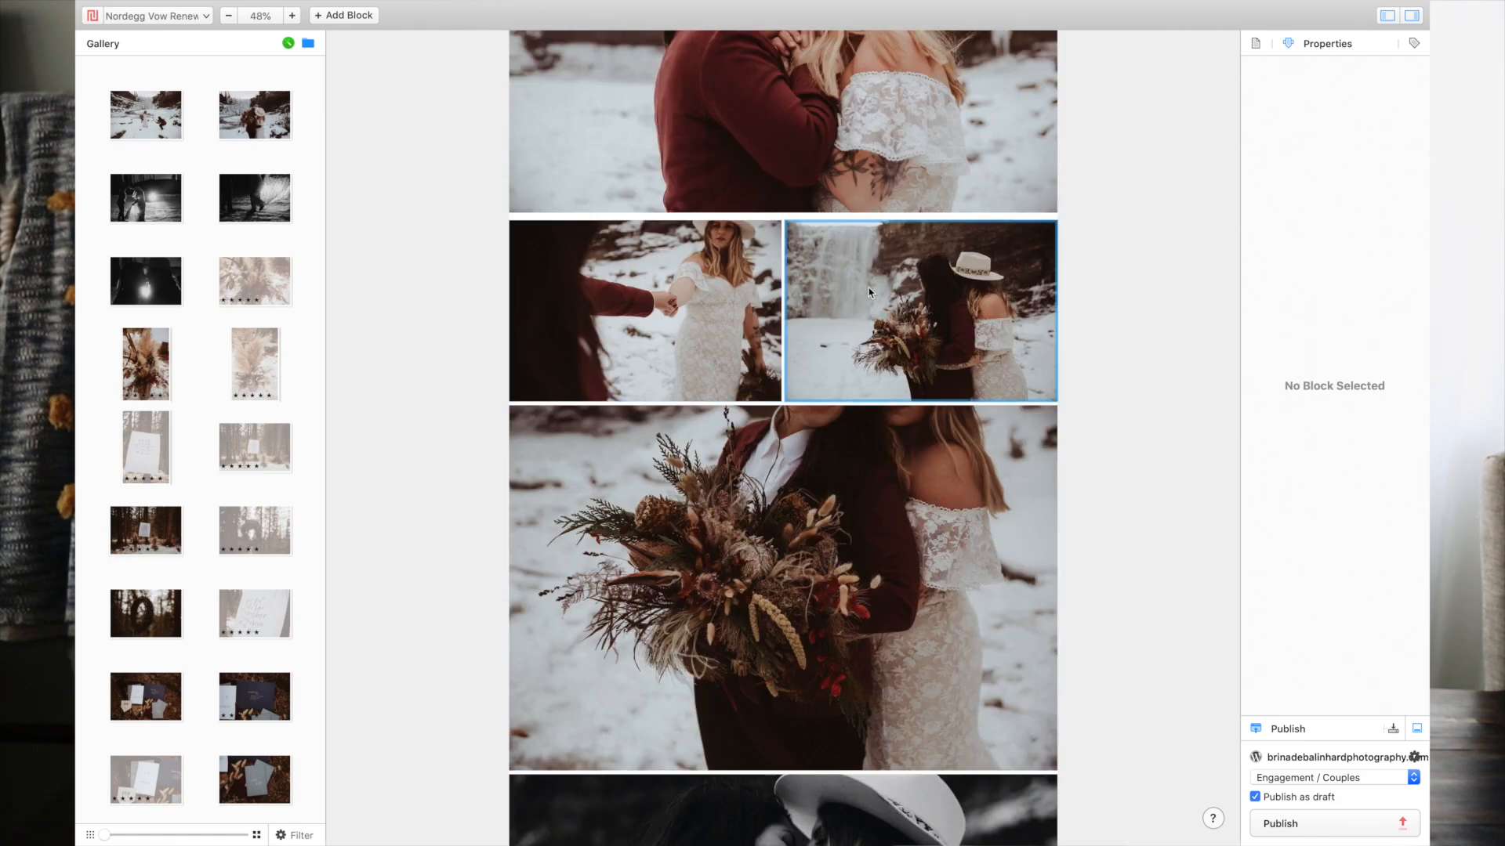
scroll(815, 576, down, 6)
scroll(815, 580, down, 15)
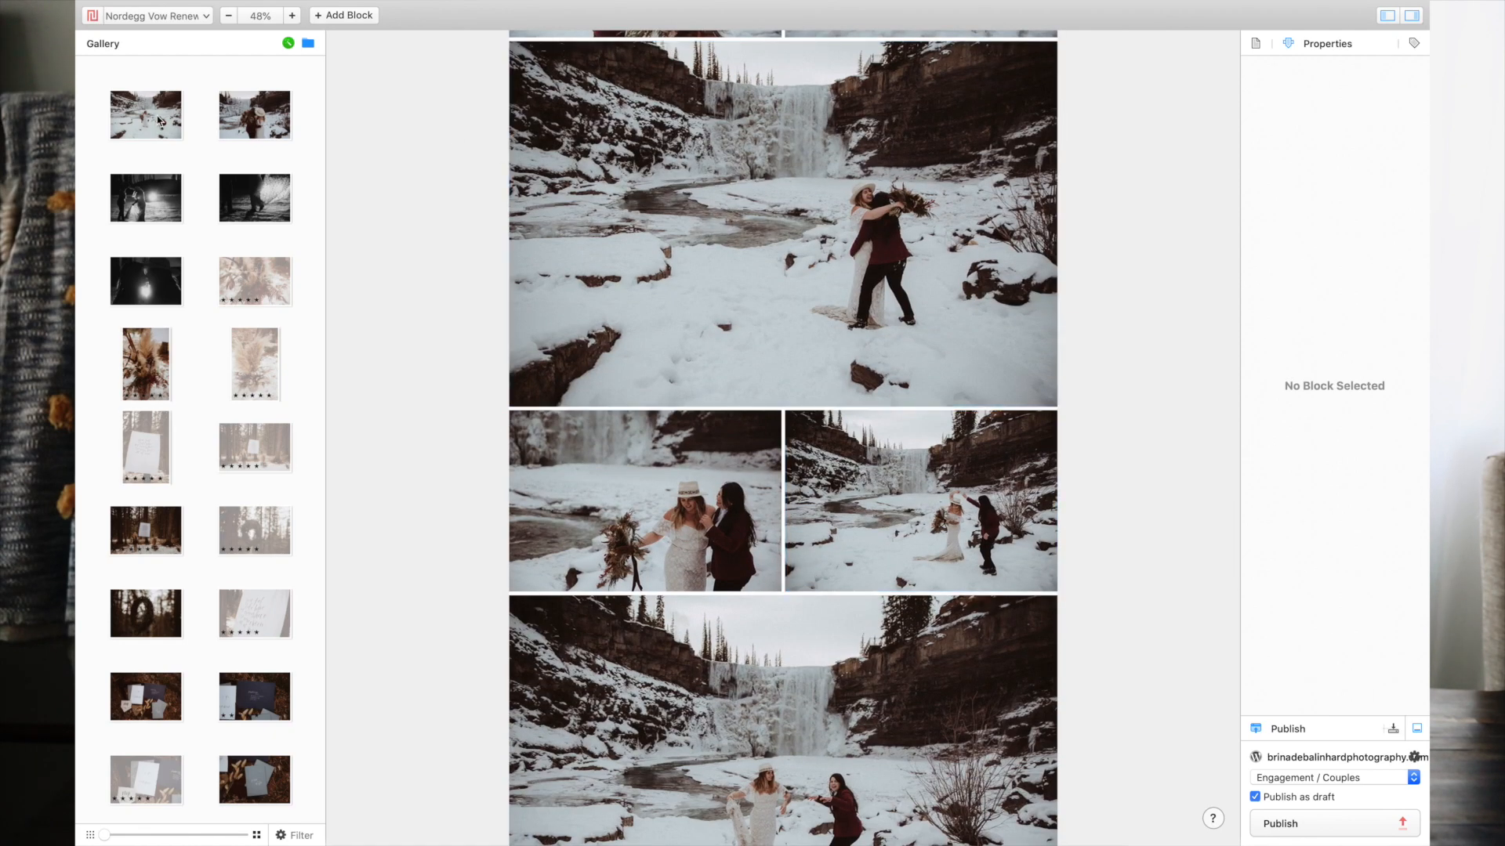
drag(158, 121, 807, 423)
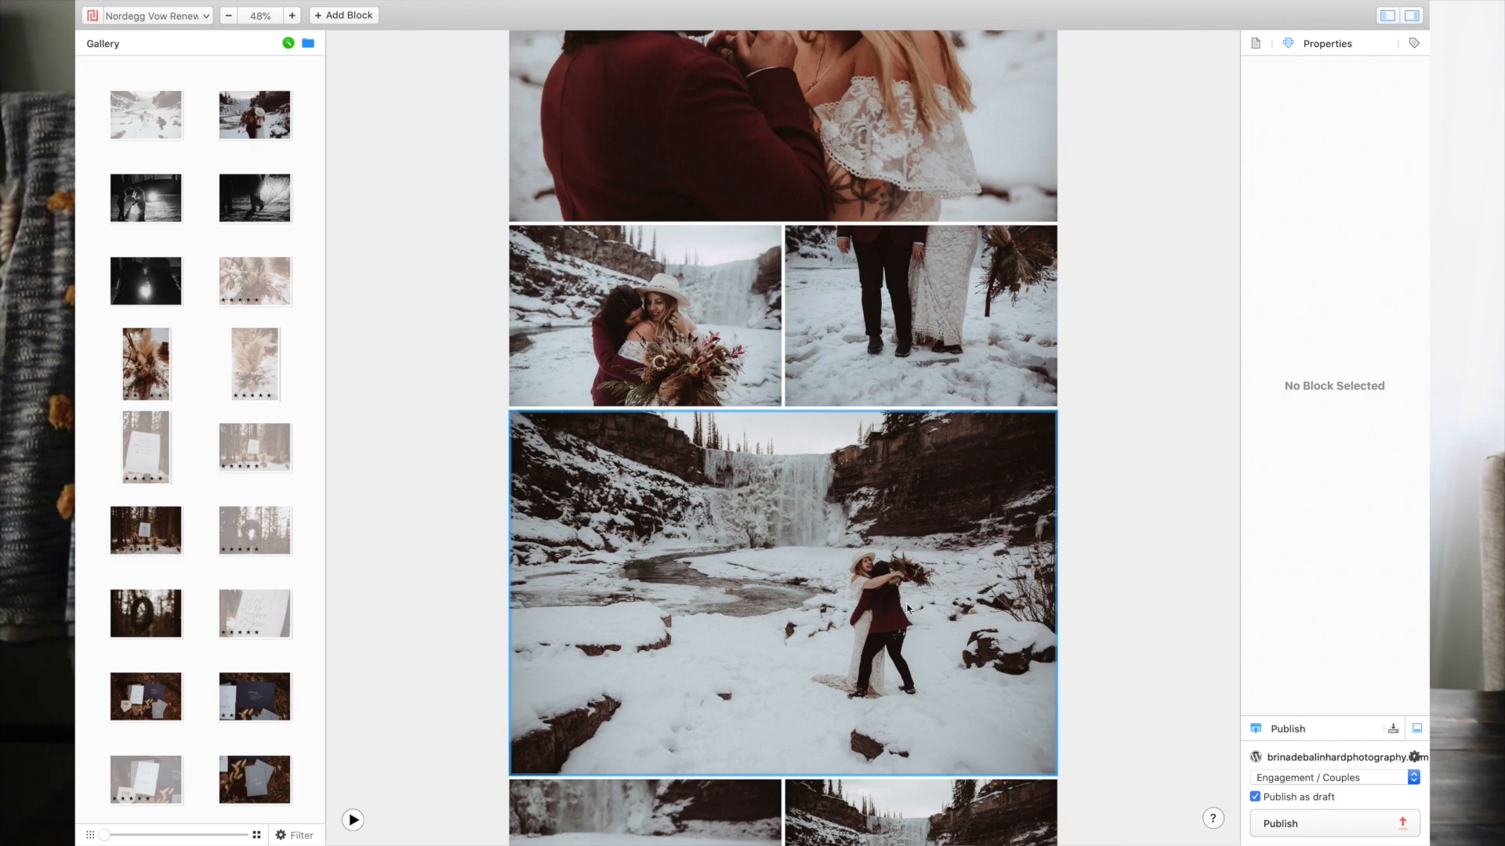
Step: Move the full-width photo of the couple dancing by the waterfall below the pair of smaller dancing shots
scroll(907, 609, down, 6)
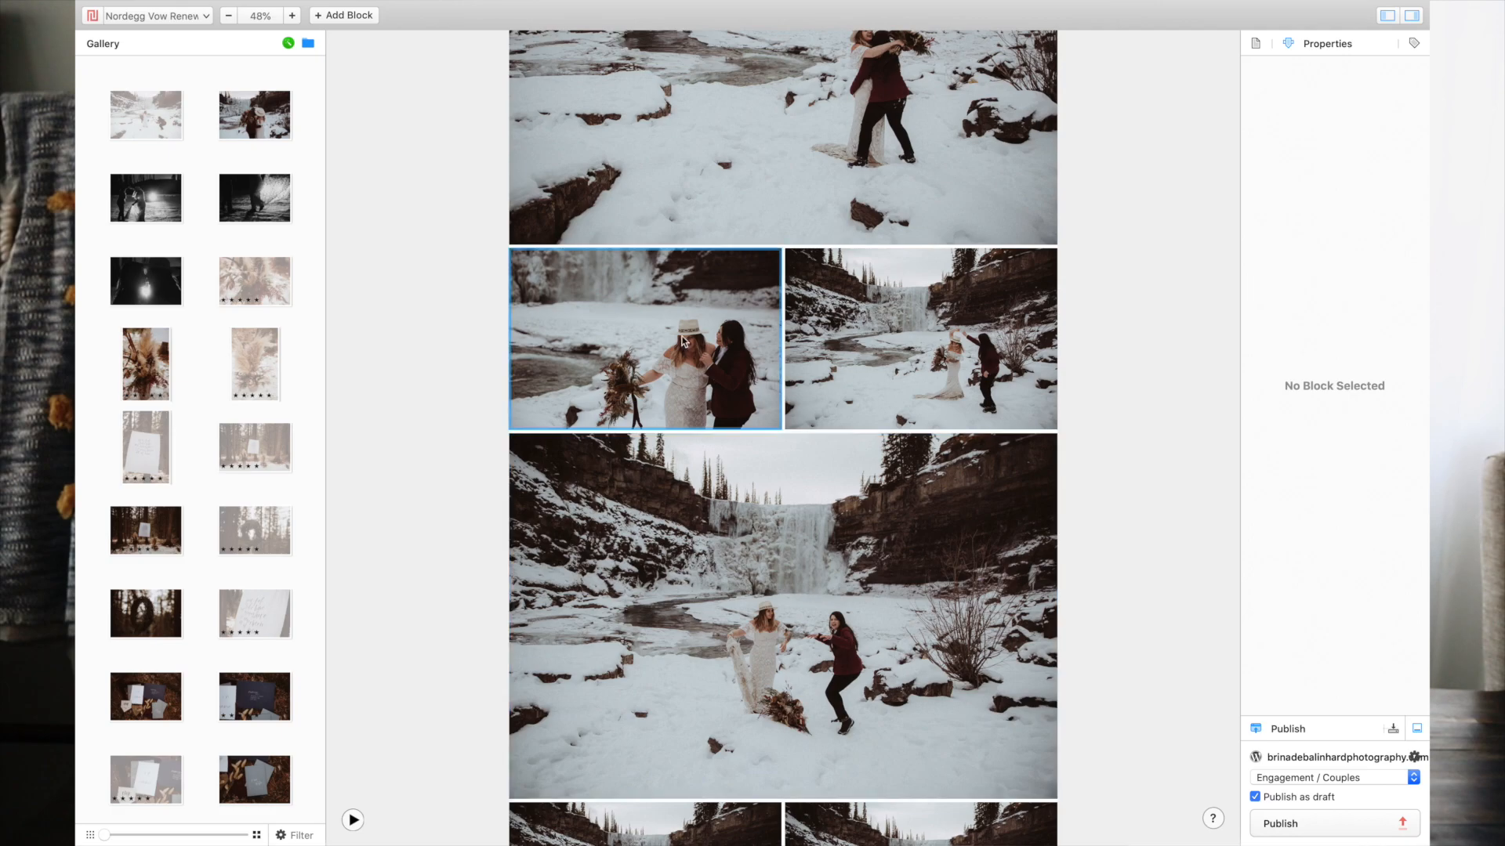
scroll(888, 304, down, 5)
scroll(888, 304, down, 3)
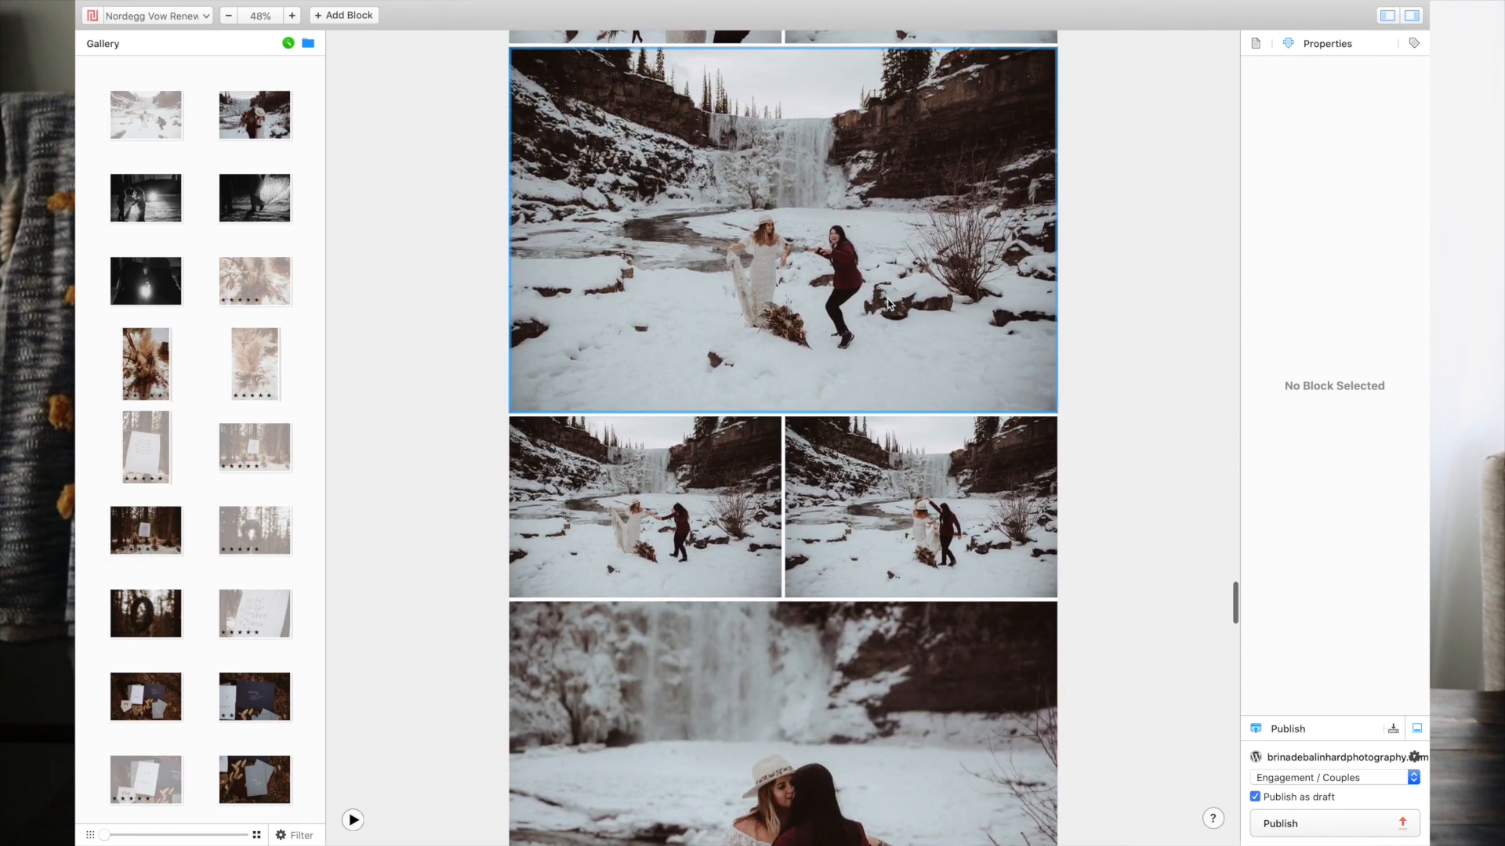
drag(918, 375, 778, 508)
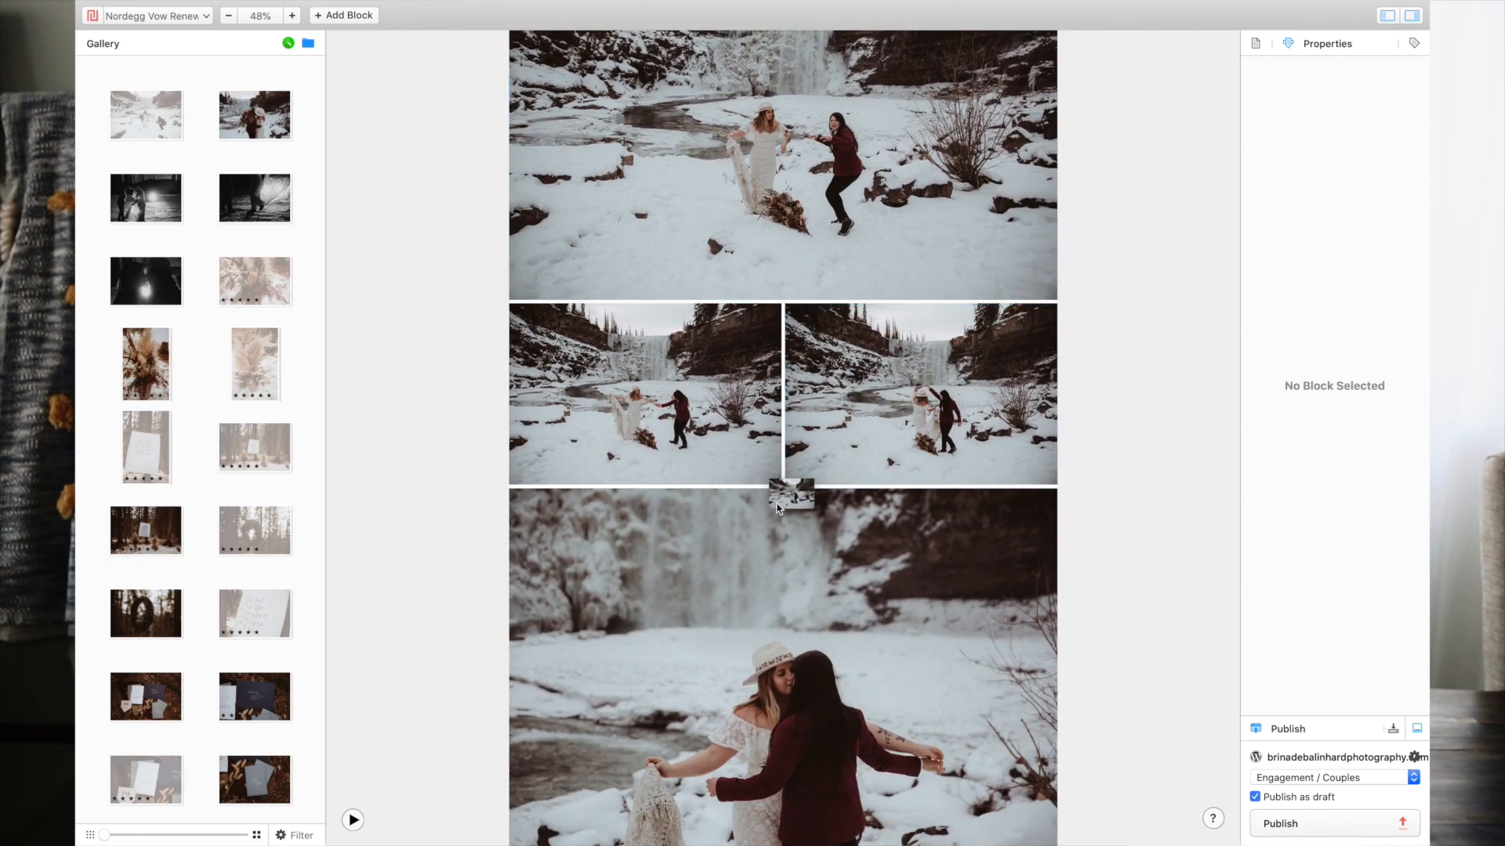
Step: Take the standing solo portrait out of the couple's waterfall row and remove the full-width bride close-up with the bouquet
scroll(776, 501, down, 15)
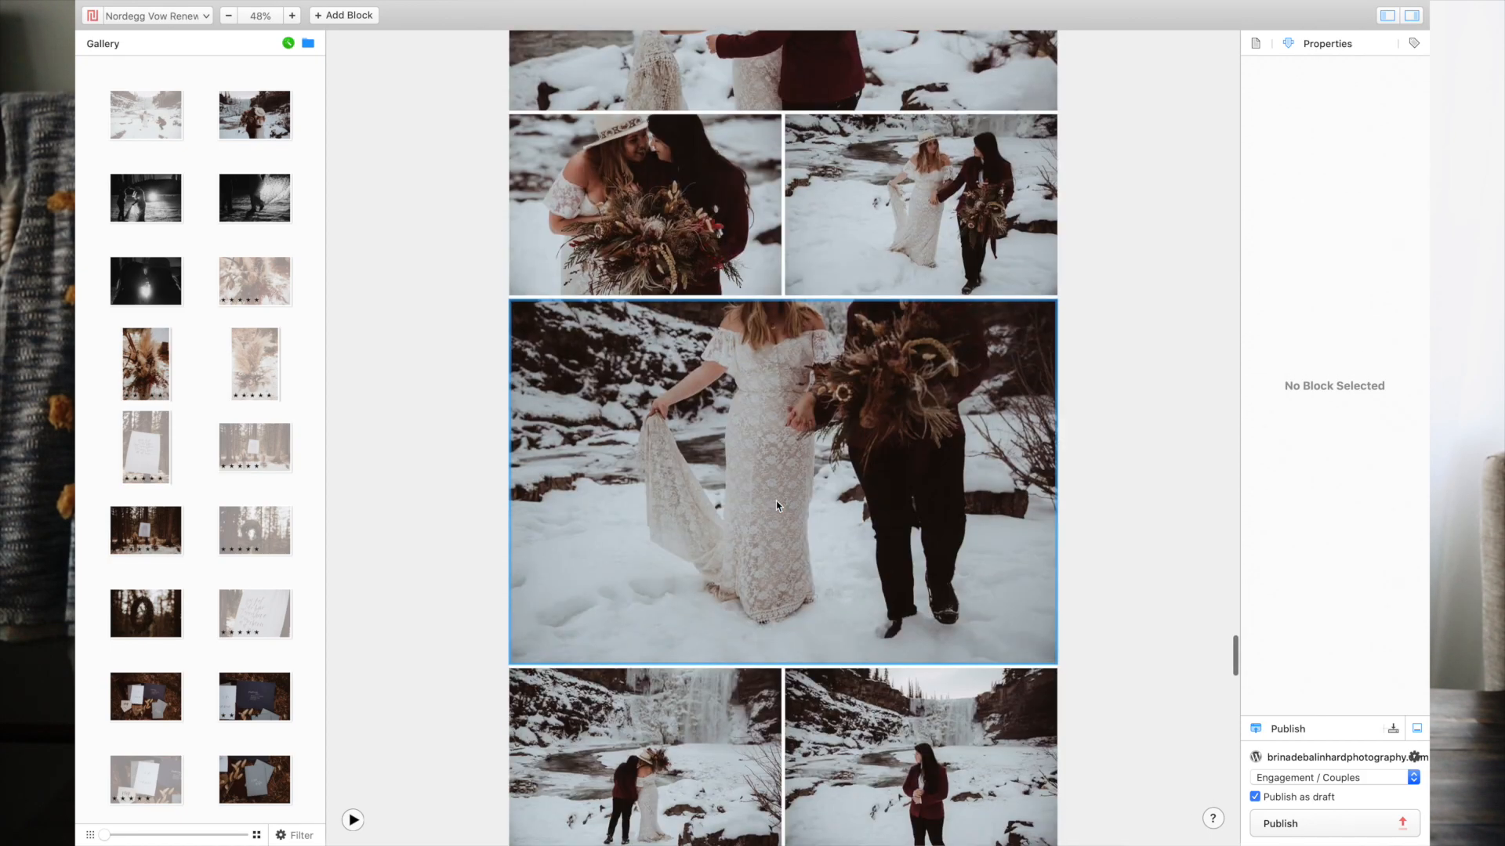
scroll(776, 504, down, 5)
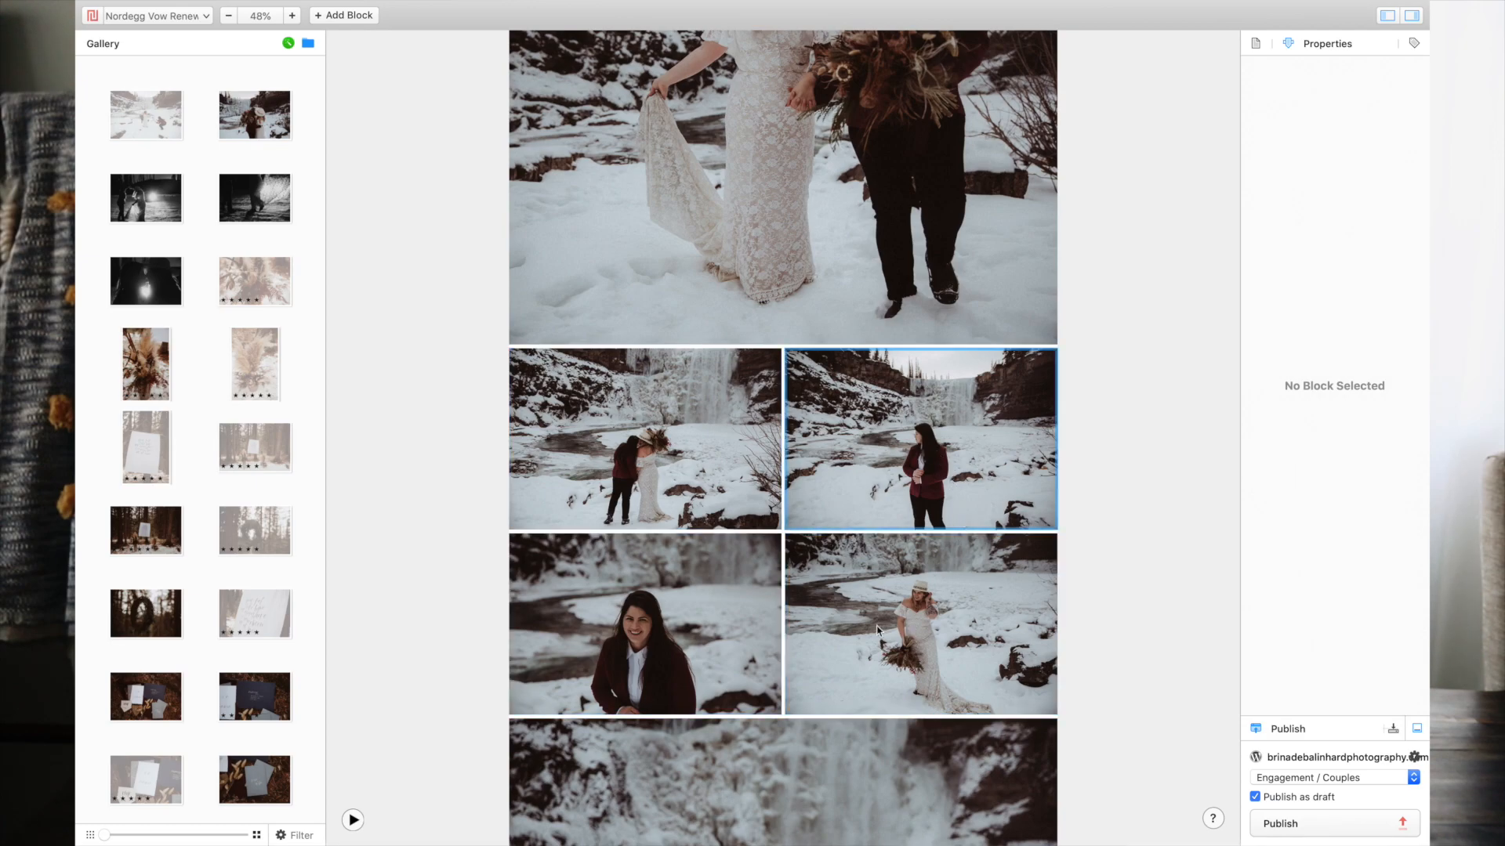
click(933, 449)
scroll(878, 631, down, 4)
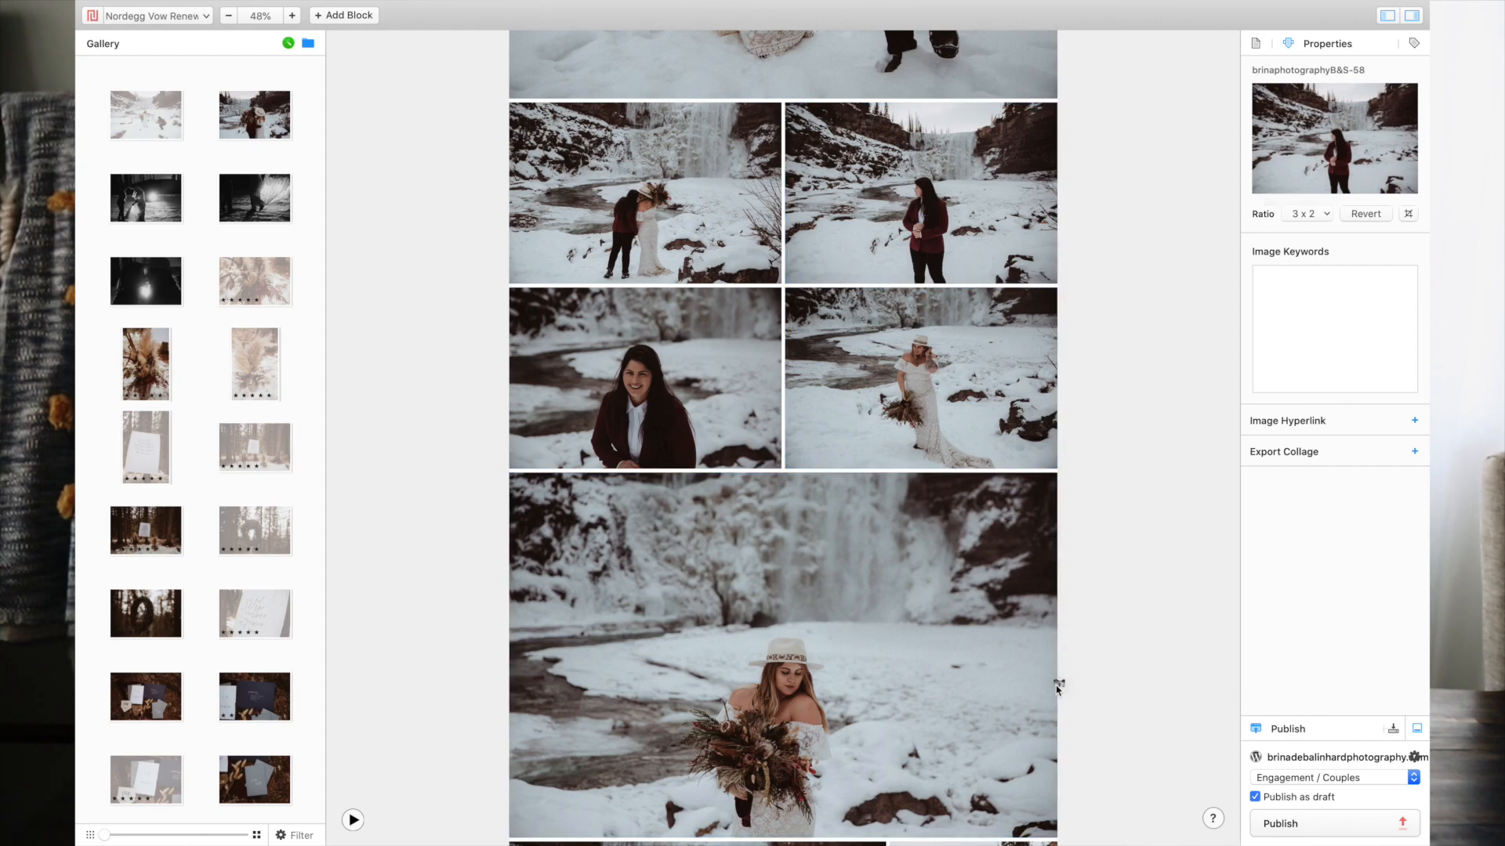
drag(1058, 687, 887, 687)
Step: Try the dark hand-holding photo from the gallery at the end of the layout, and delete it again
scroll(241, 588, down, 5)
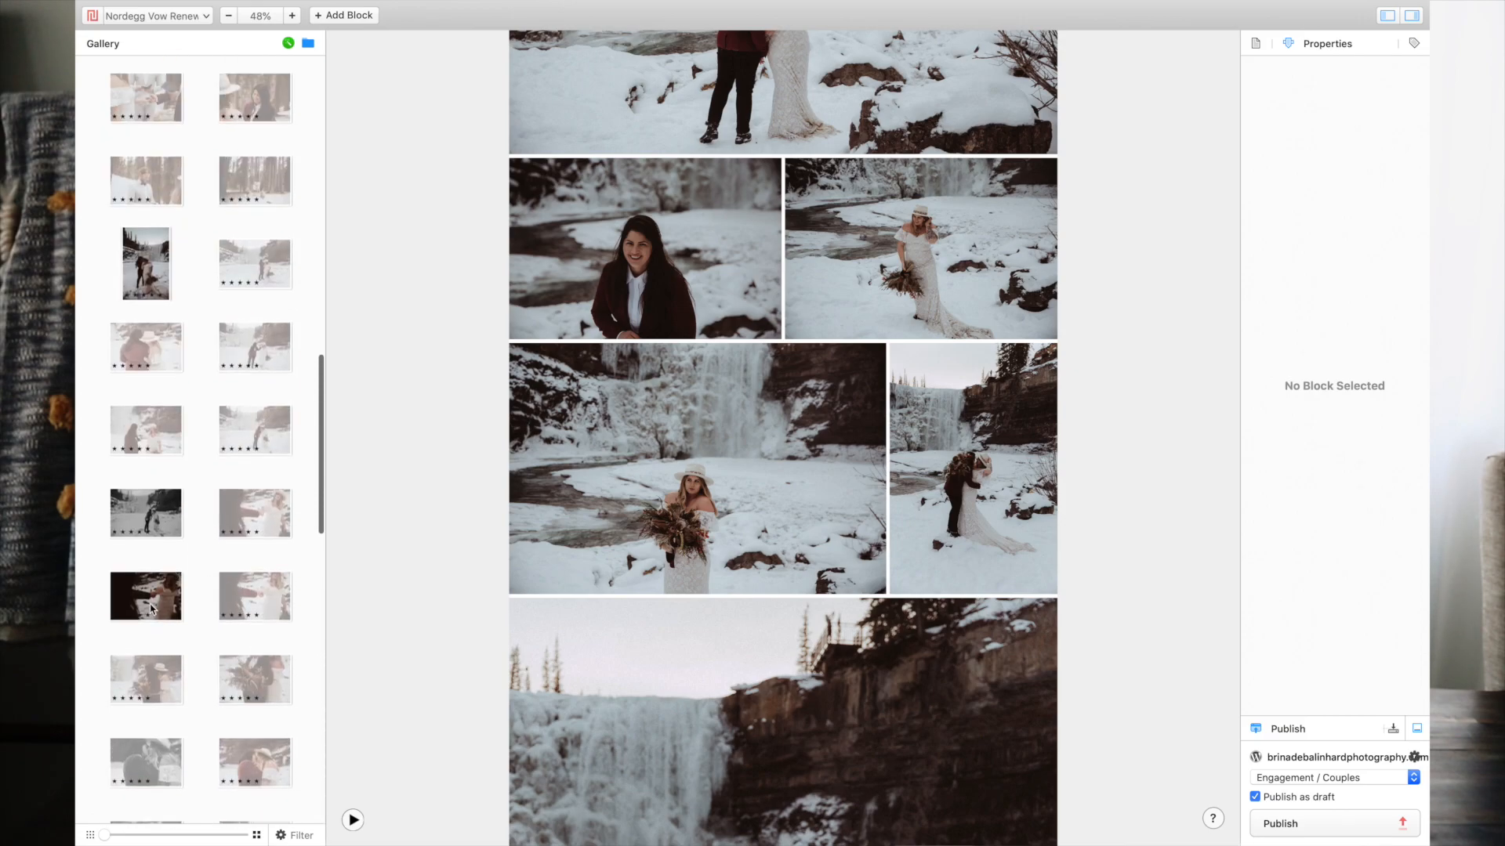
scroll(904, 681, down, 8)
scroll(905, 681, down, 8)
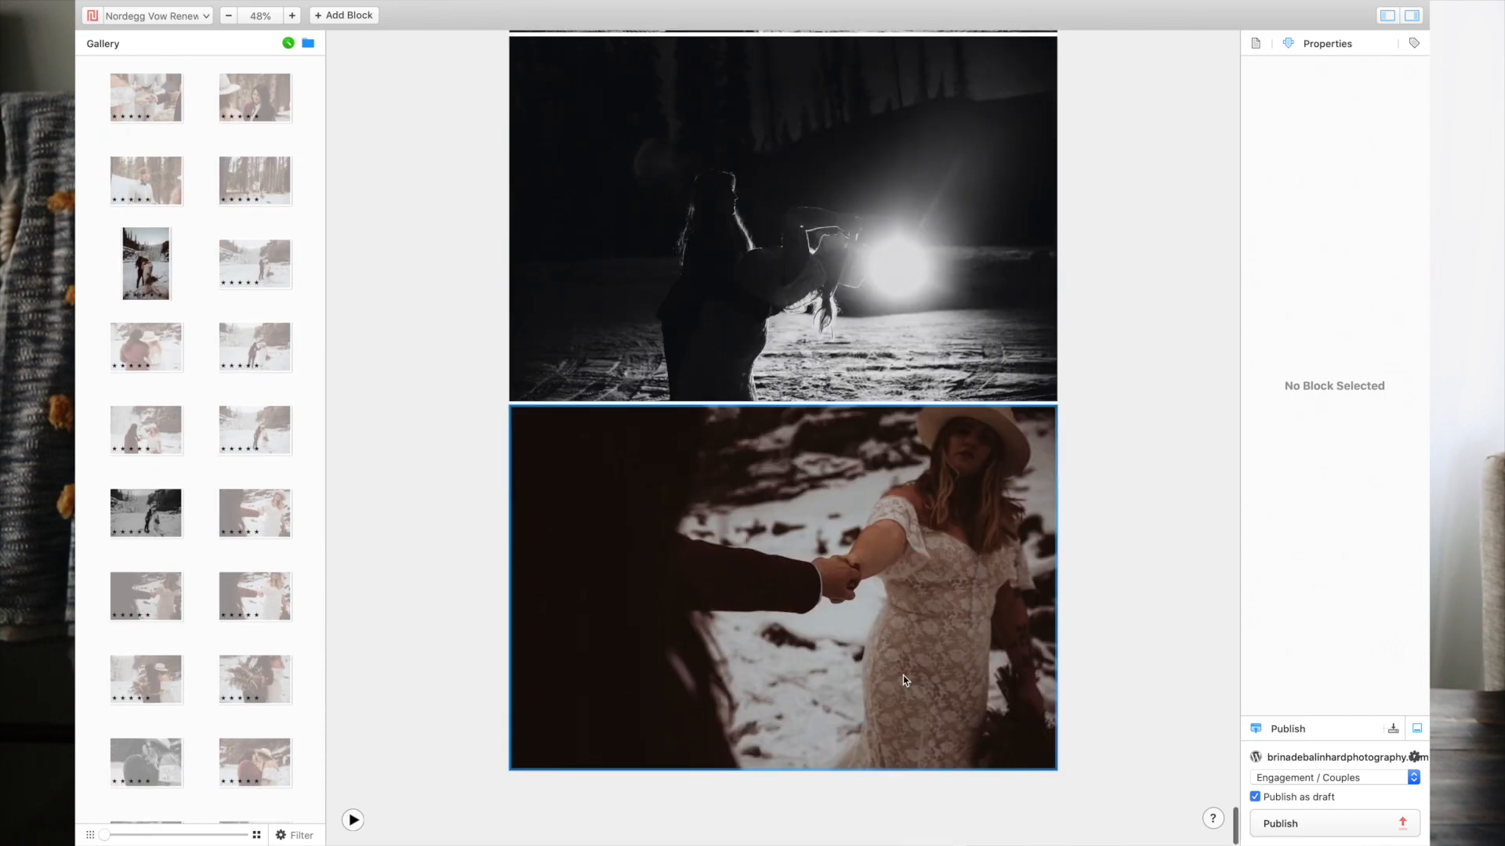
click(852, 676)
key(Delete)
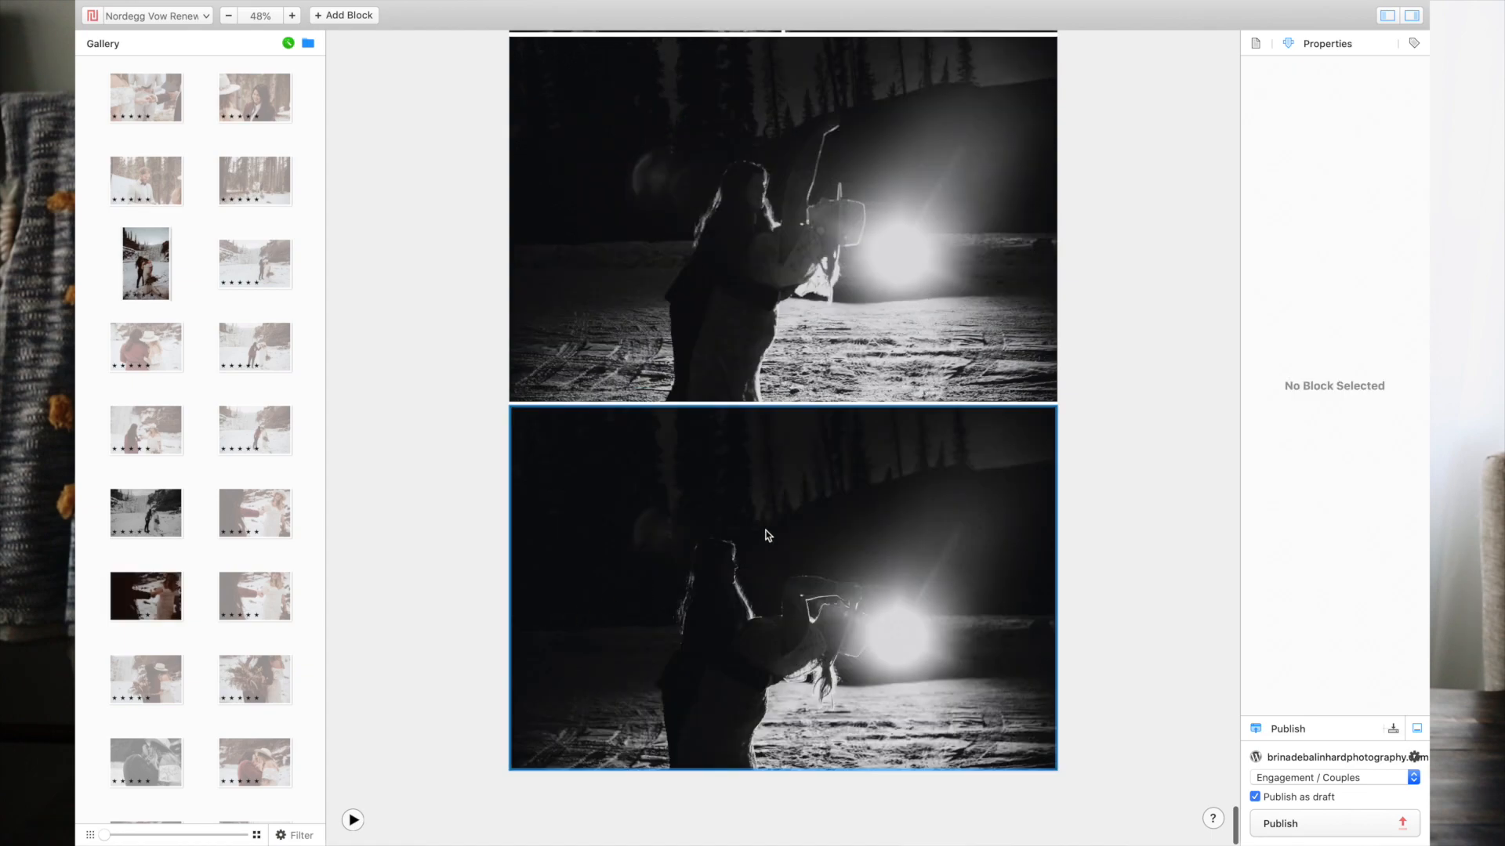
Step: Add the black-and-white backlit silhouette of the couple face to face from the gallery as the layout's final full-width photo
scroll(202, 329, down, 15)
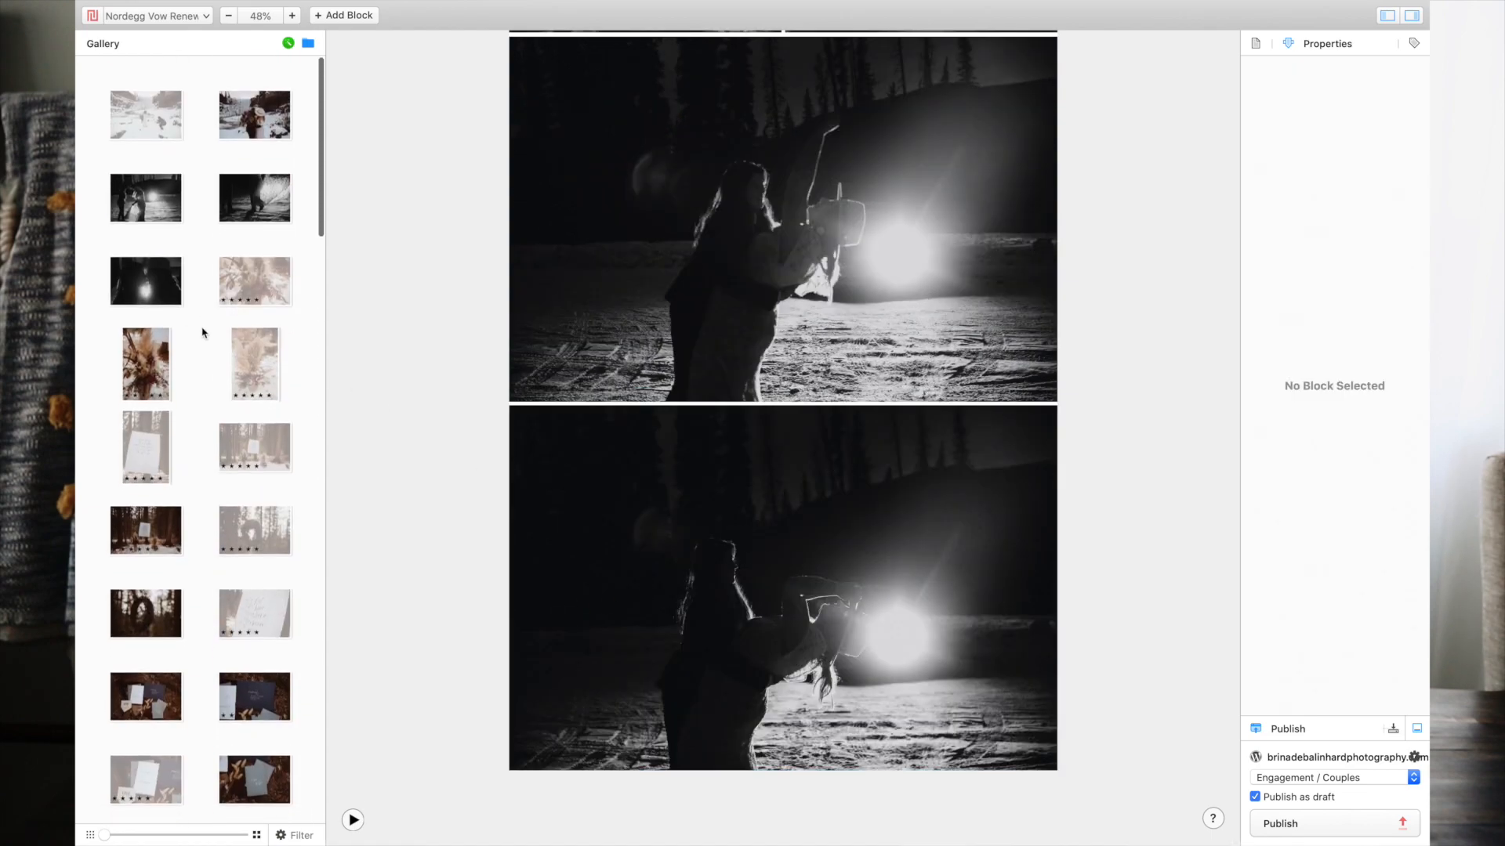
drag(146, 280, 759, 539)
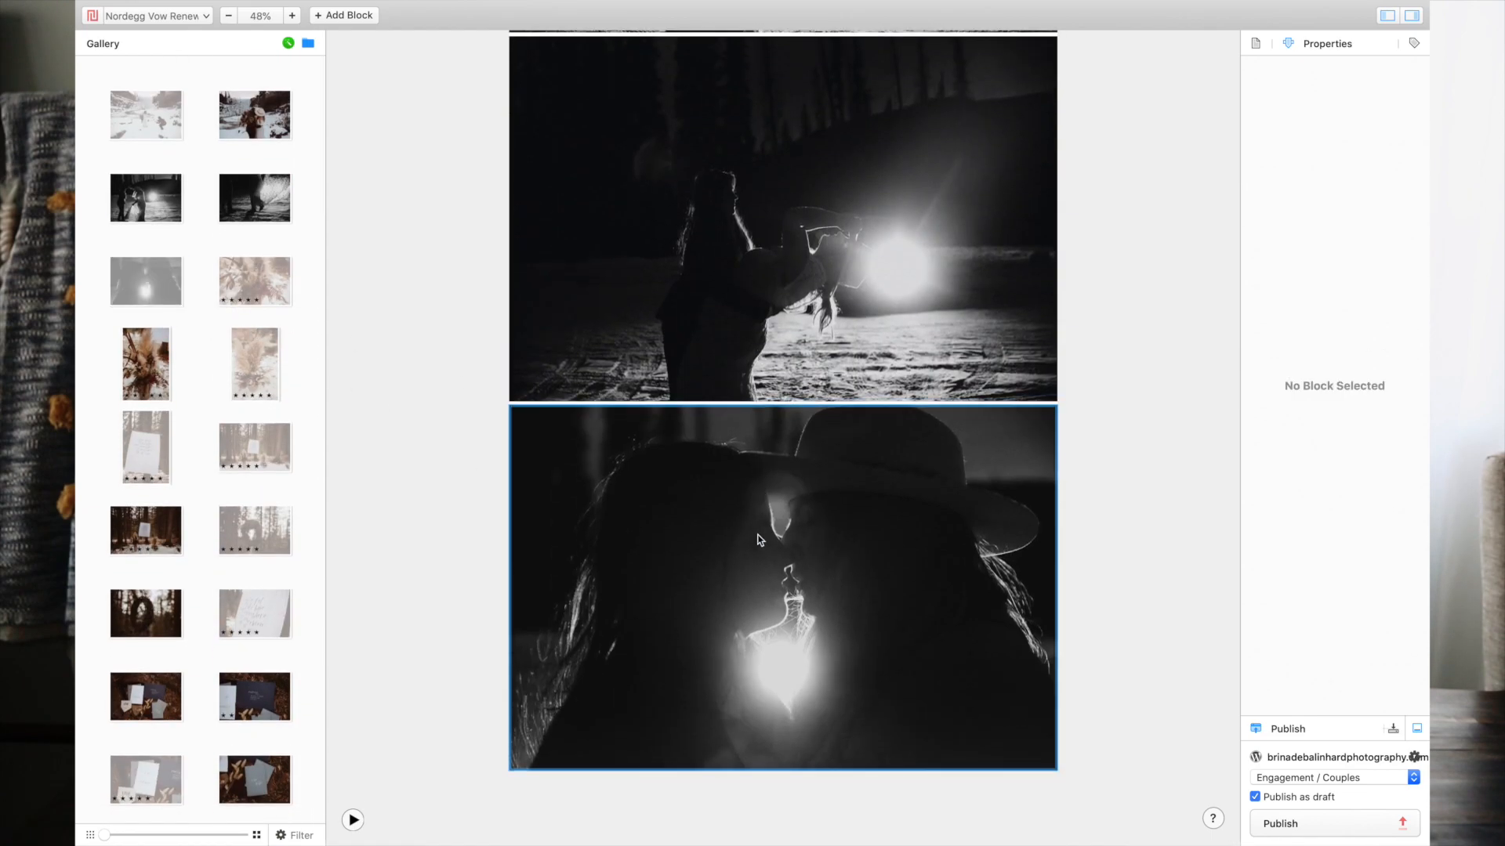
scroll(776, 470, up, 5)
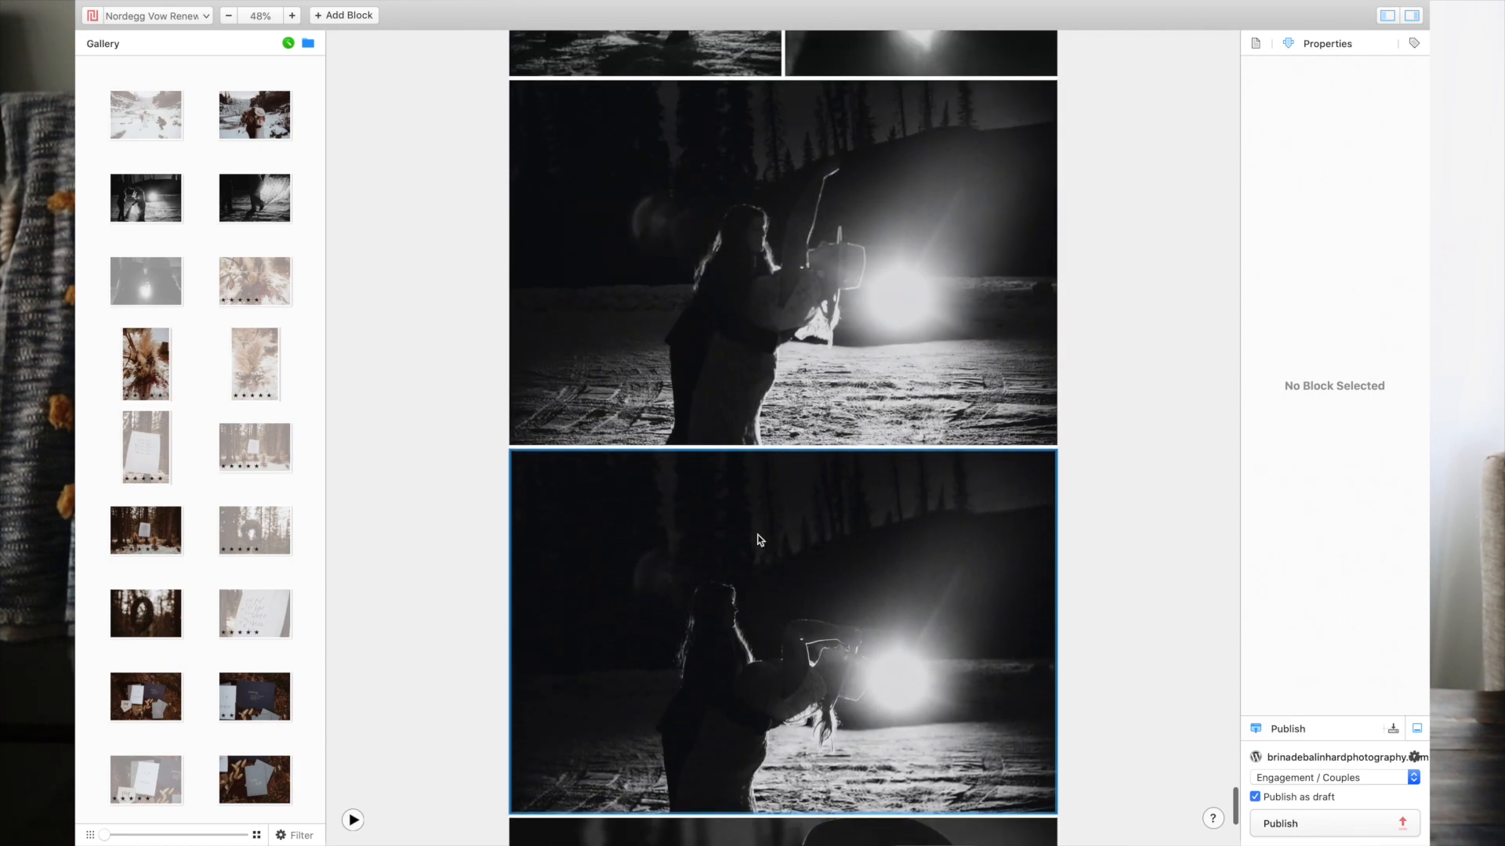
Step: Delete one of the two similar black-and-white backlit photos of the couple and the blurred full-width silhouette close-up
click(803, 338)
key(Delete)
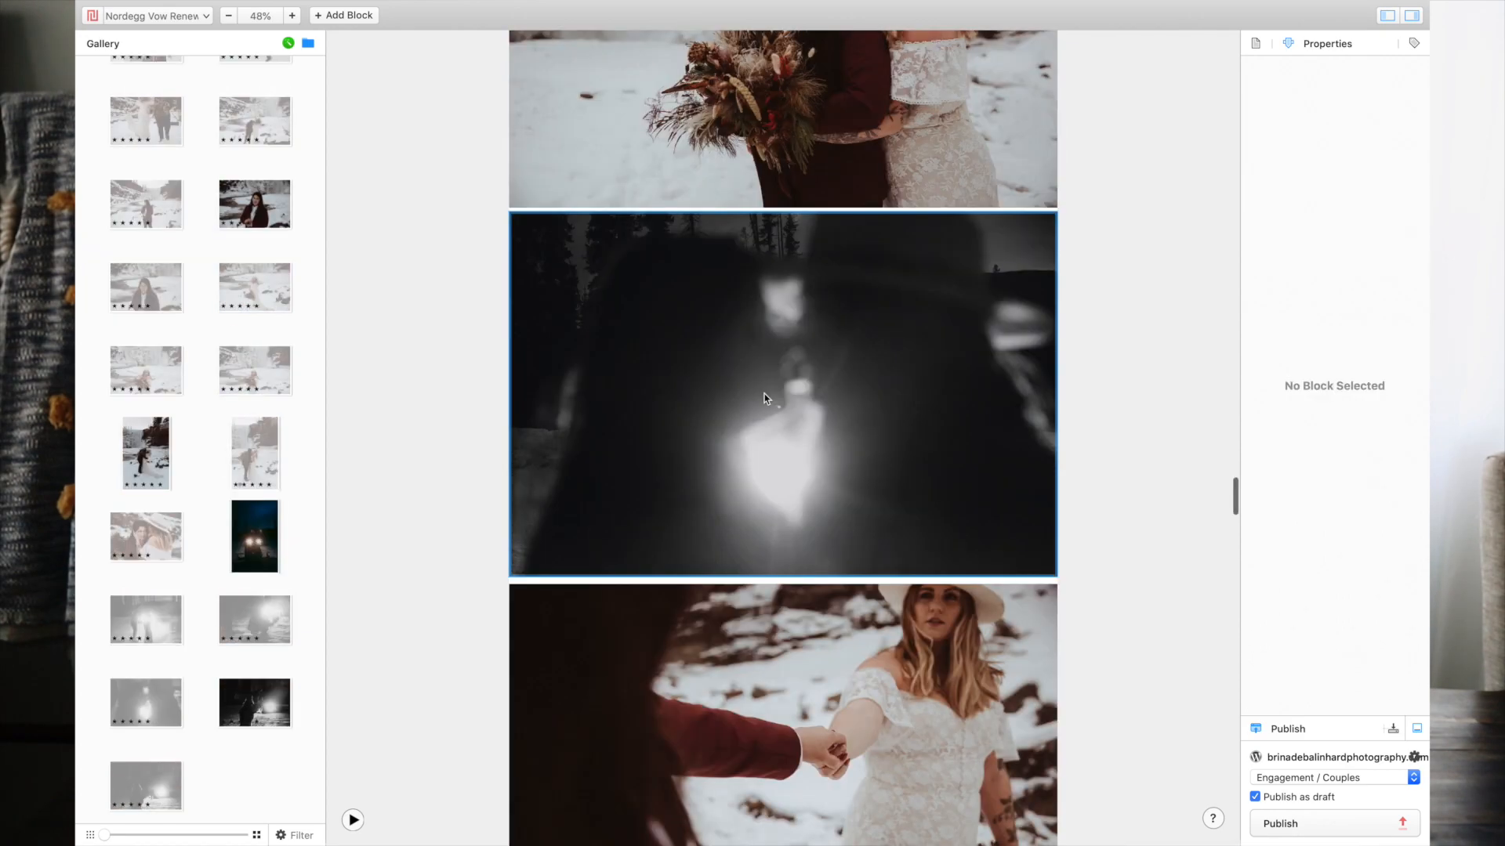
click(764, 393)
key(Delete)
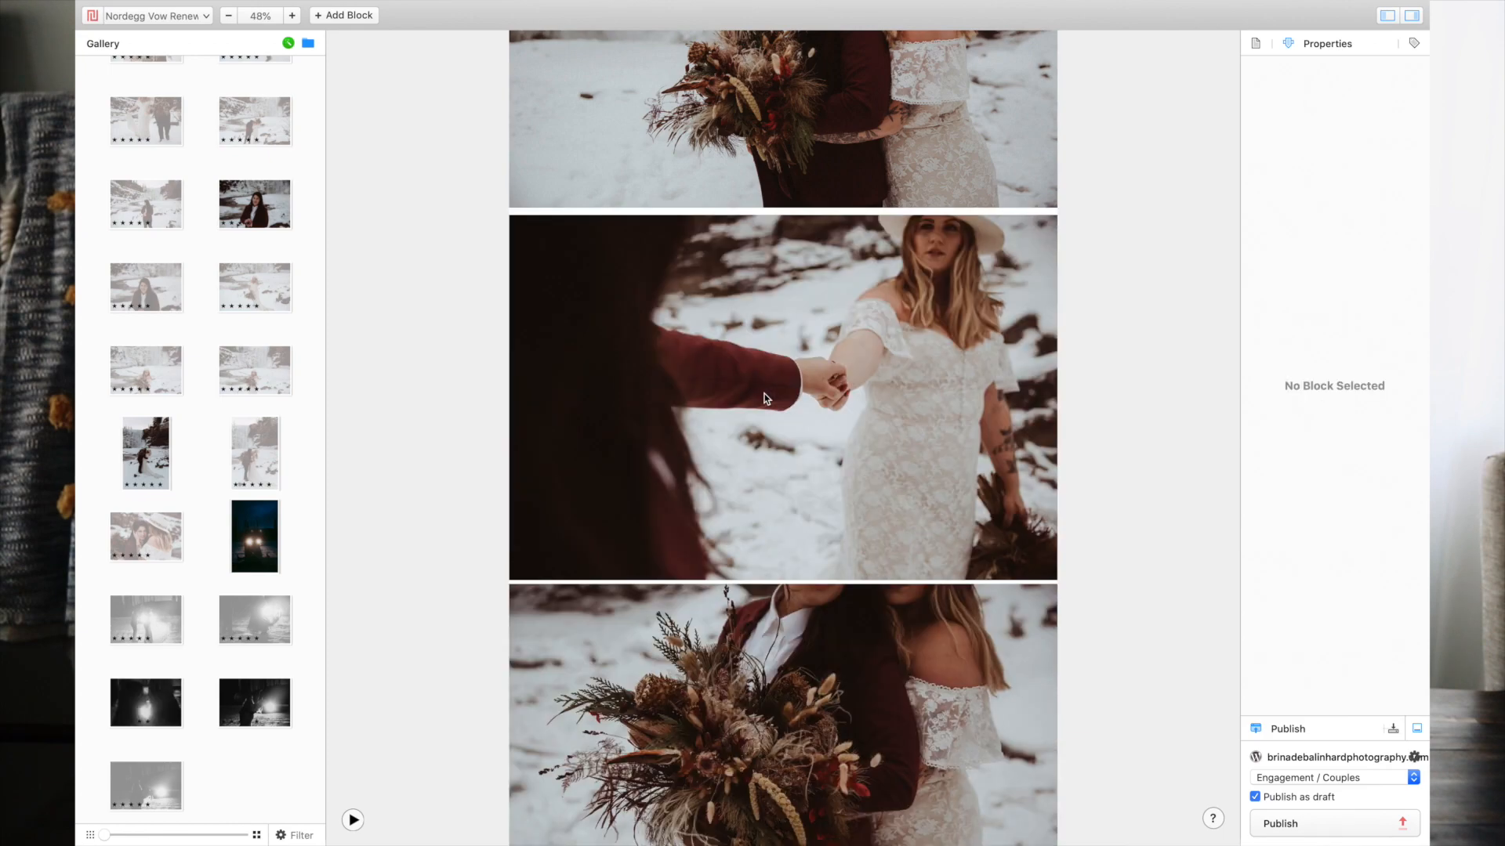
Step: Add a text box above the layout's opening forest photo and open its text for editing
scroll(764, 393, up, 5)
scroll(764, 396, up, 20)
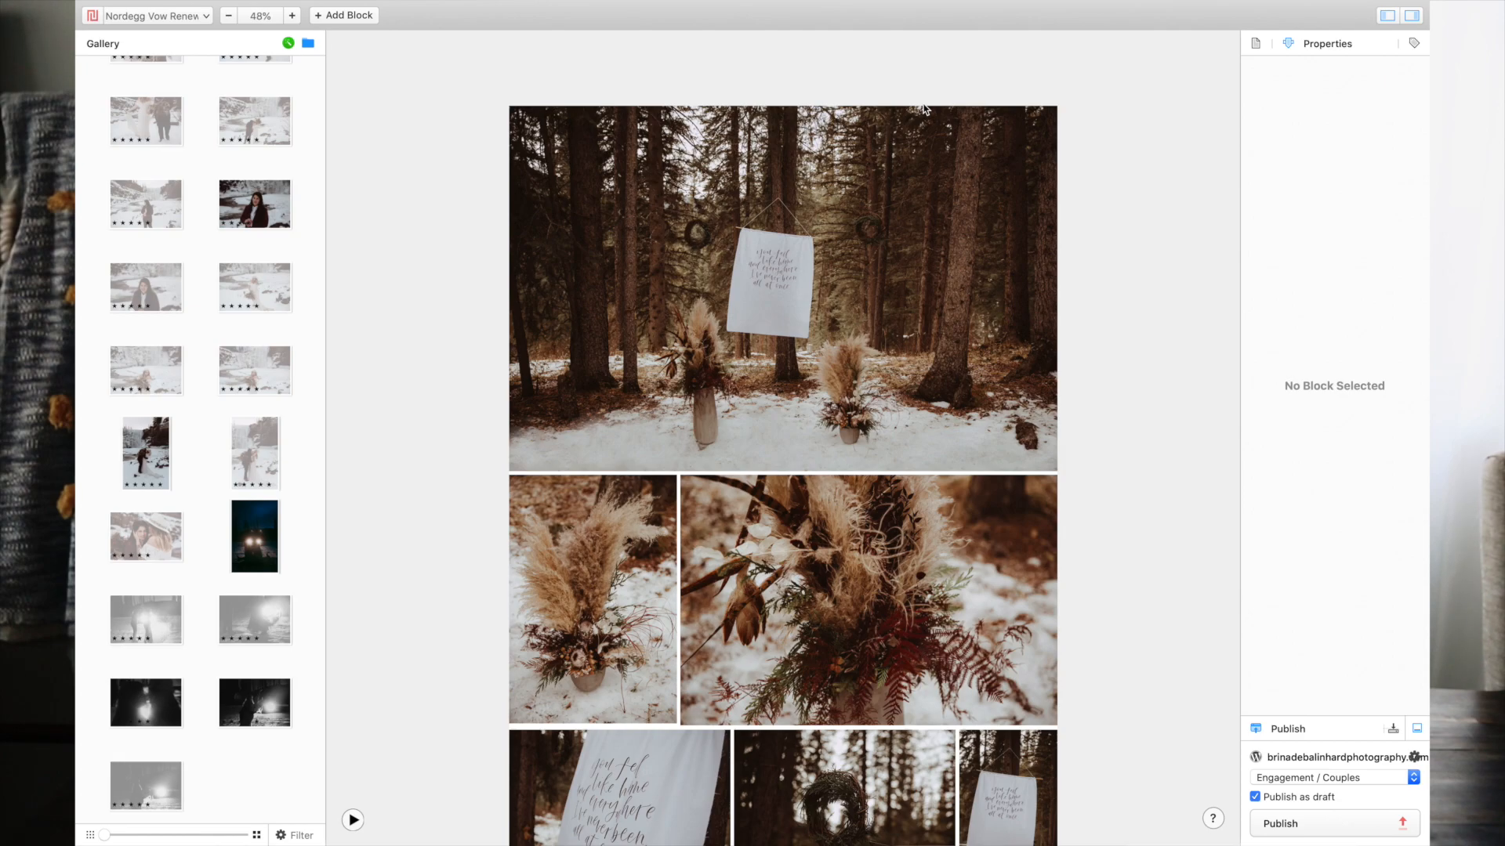
click(362, 45)
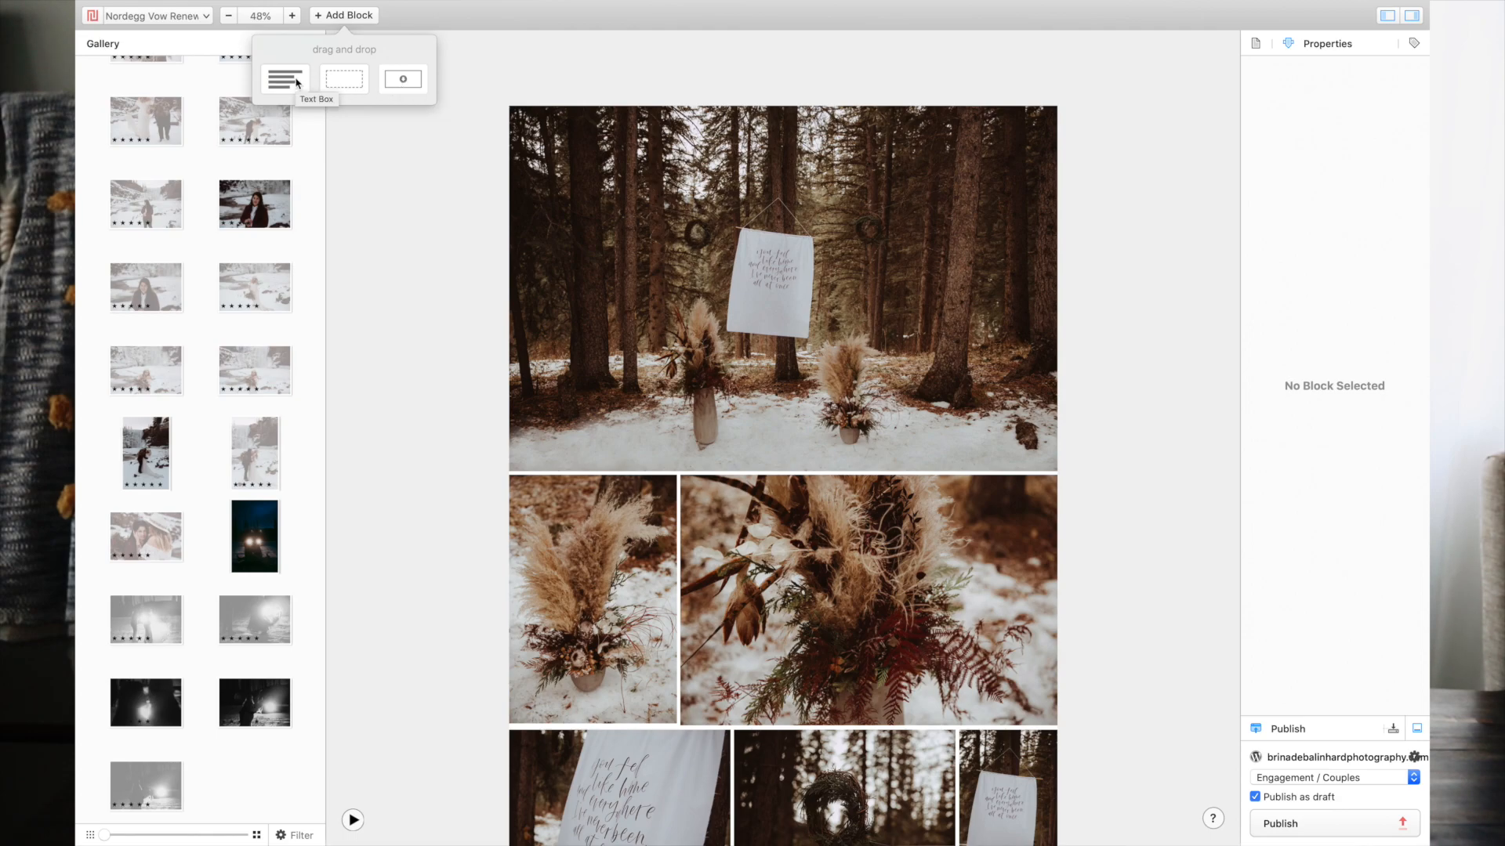
drag(284, 78, 658, 108)
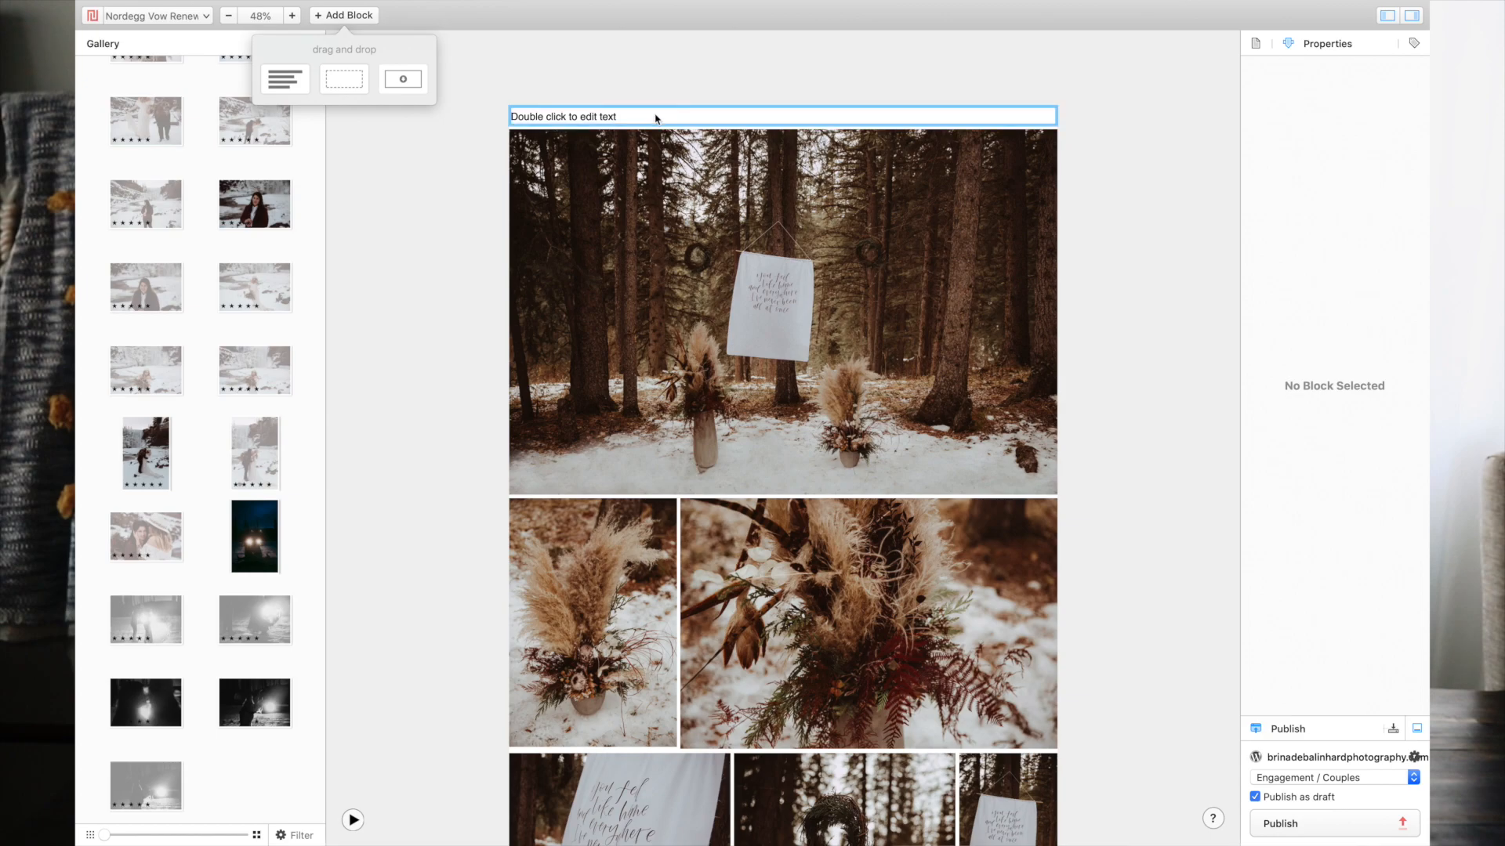
double_click(651, 116)
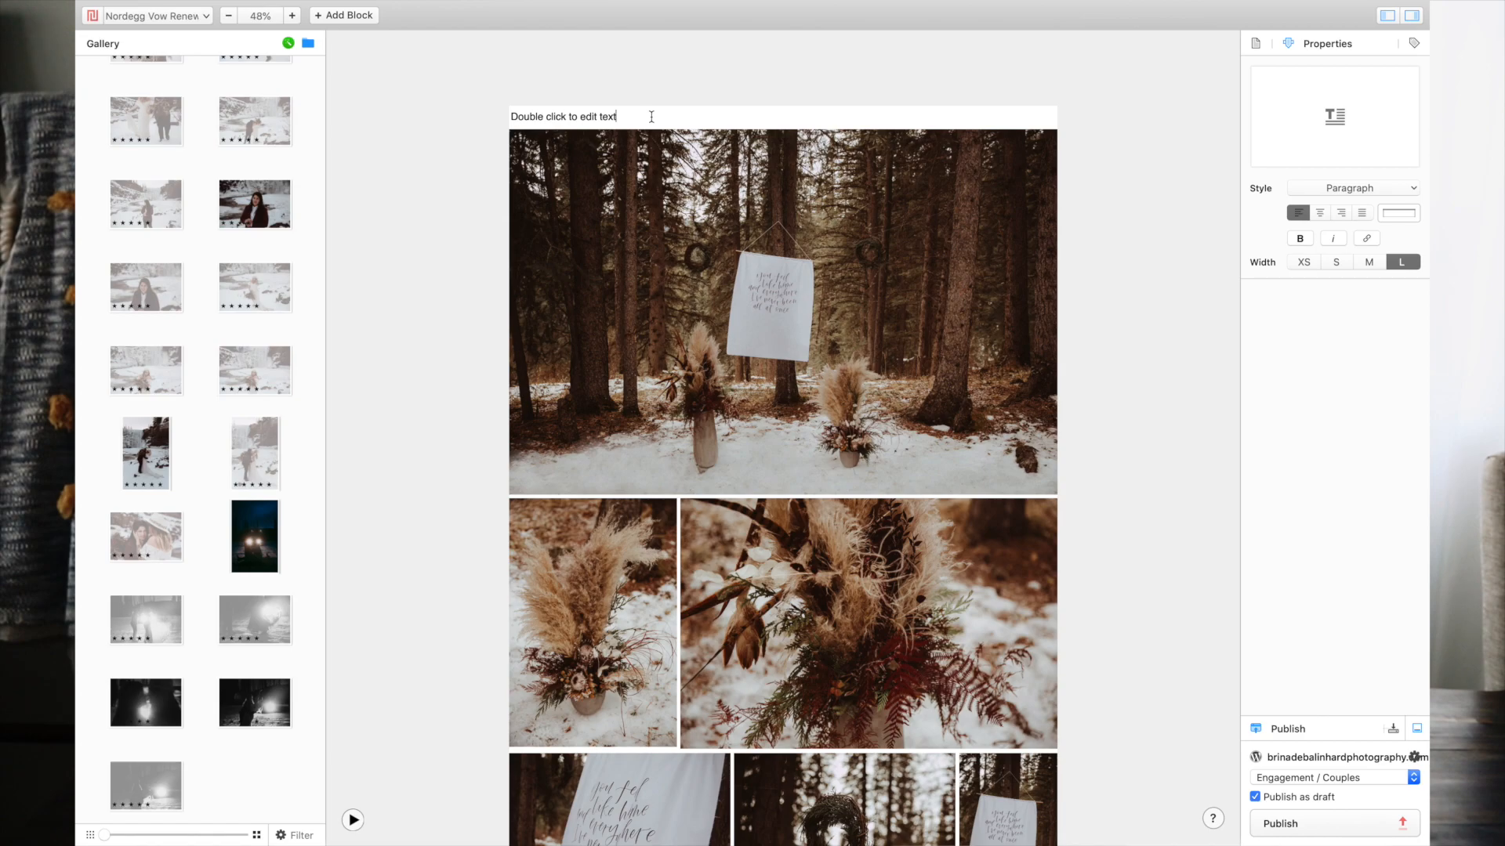
Step: Look over the photos in the layout and examine the block types that can be added
scroll(733, 457, down, 15)
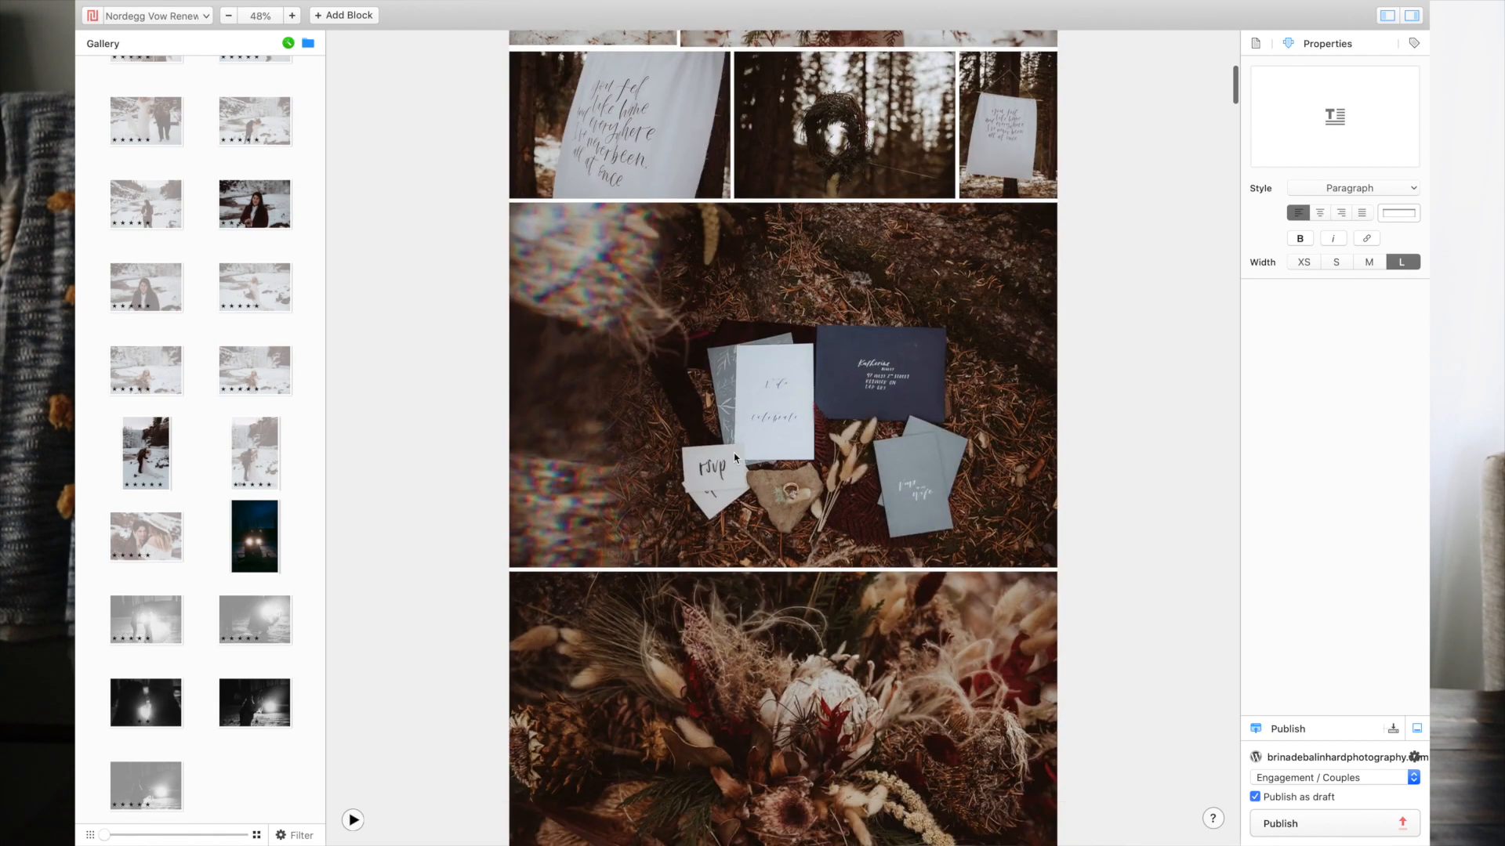
scroll(734, 453, down, 10)
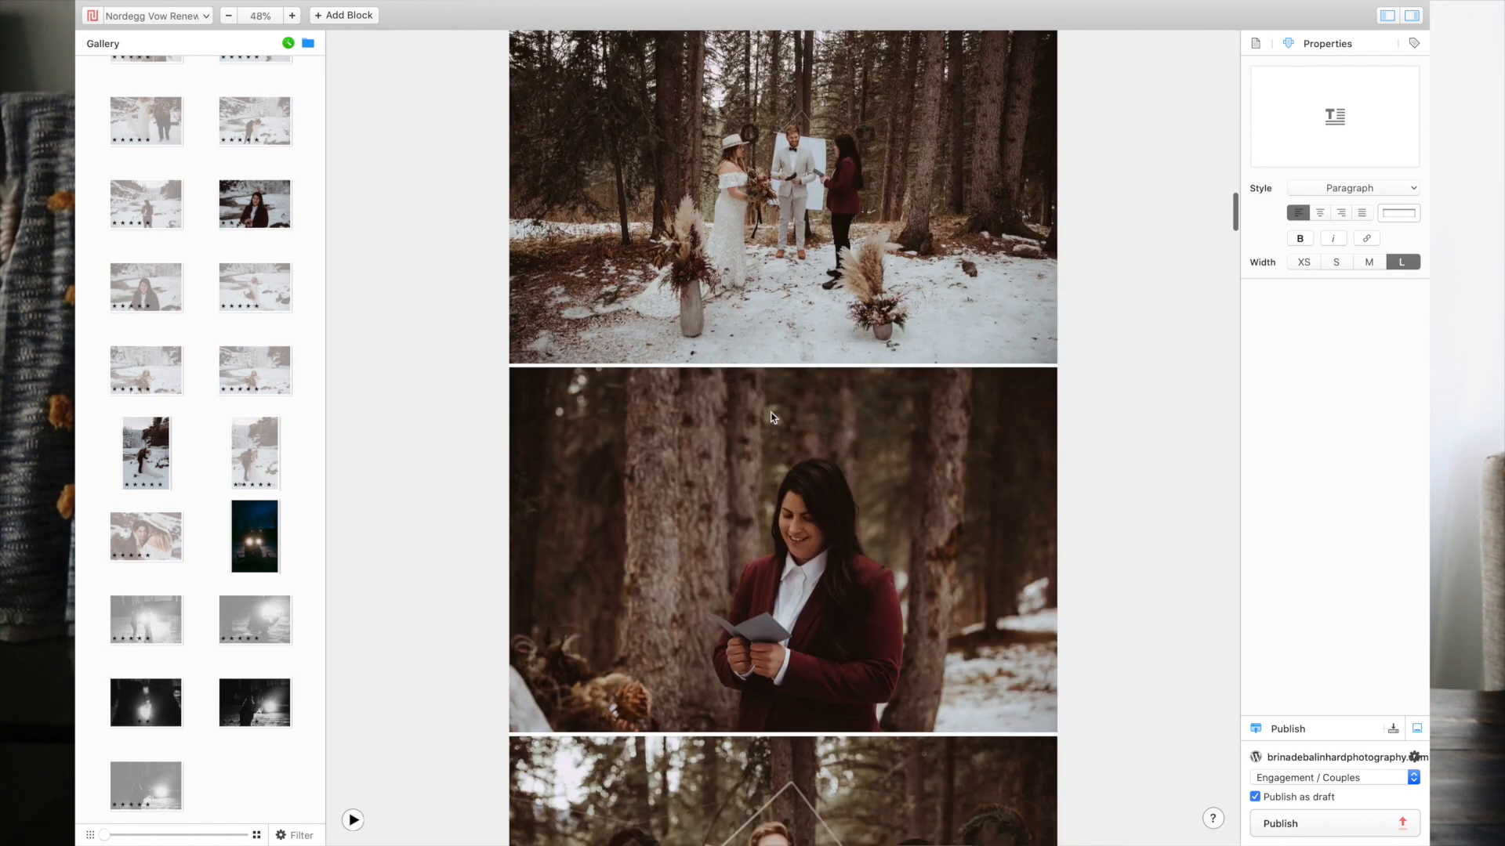
scroll(771, 418, down, 3)
scroll(771, 418, up, 5)
scroll(771, 417, up, 3)
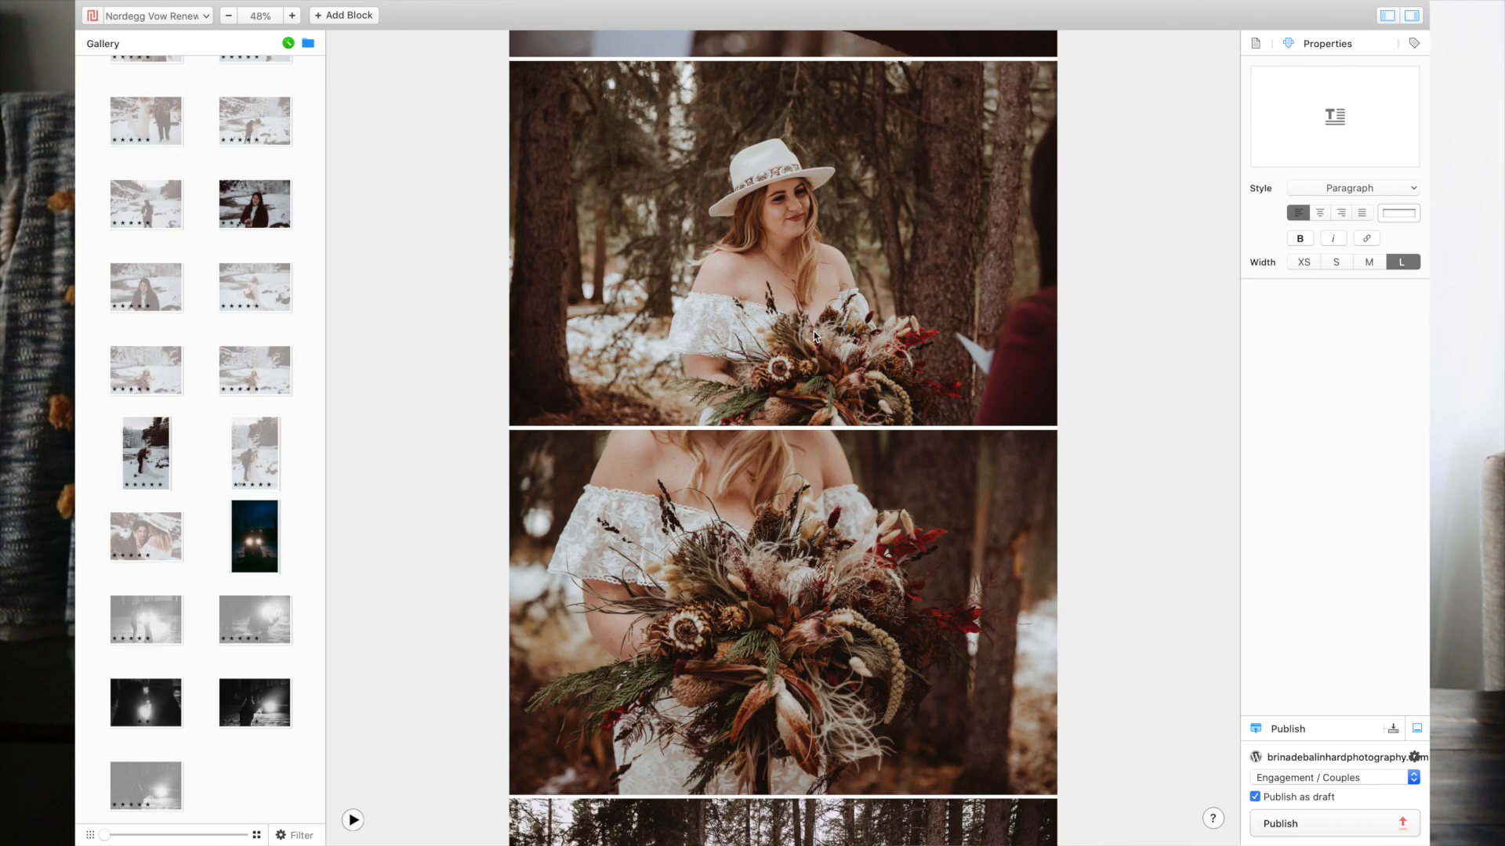
scroll(813, 336, up, 15)
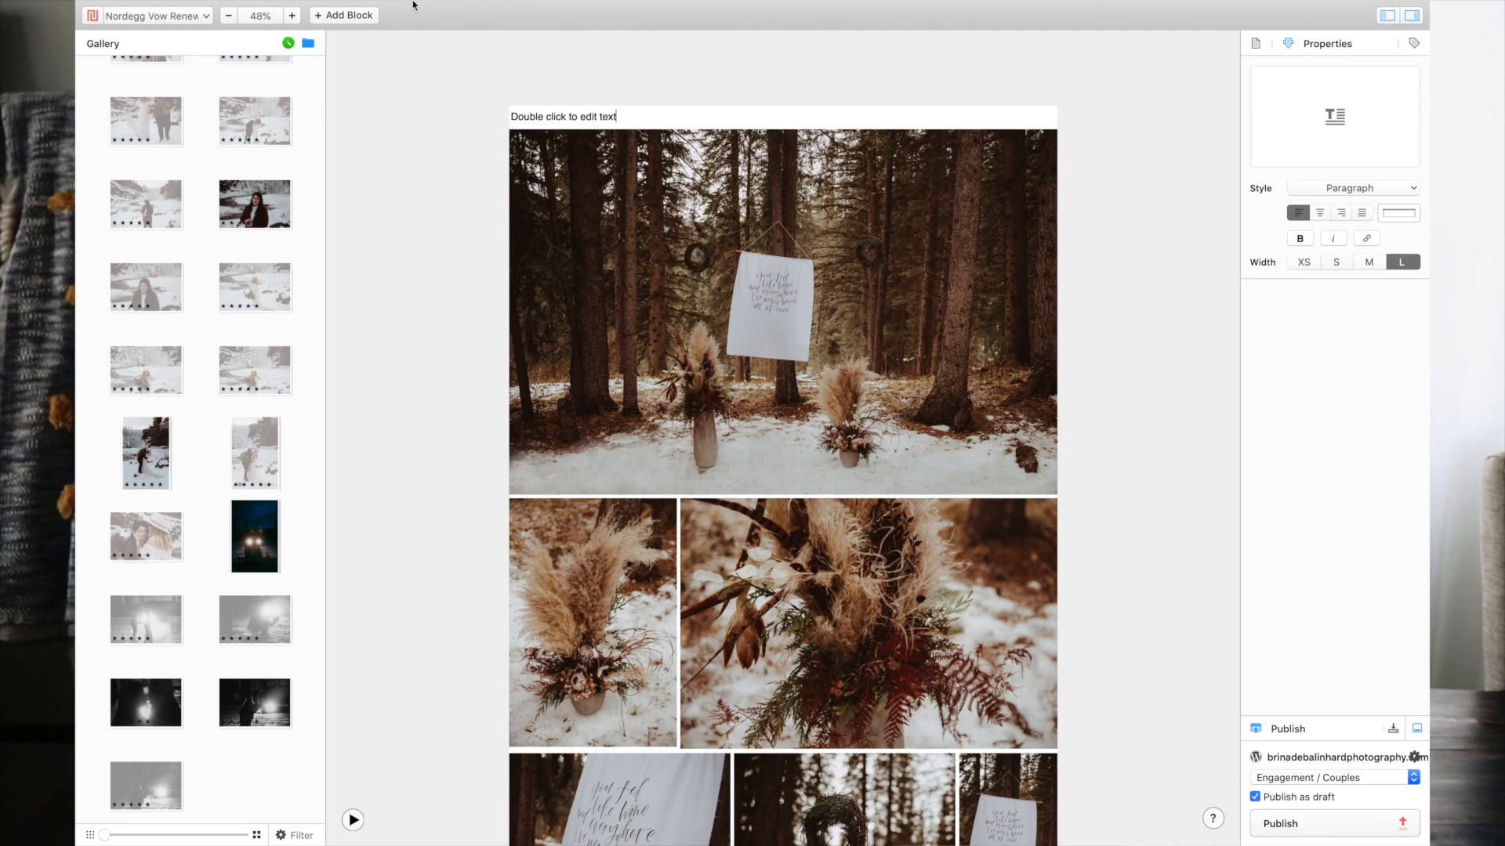
mouse_move(413, 6)
click(350, 45)
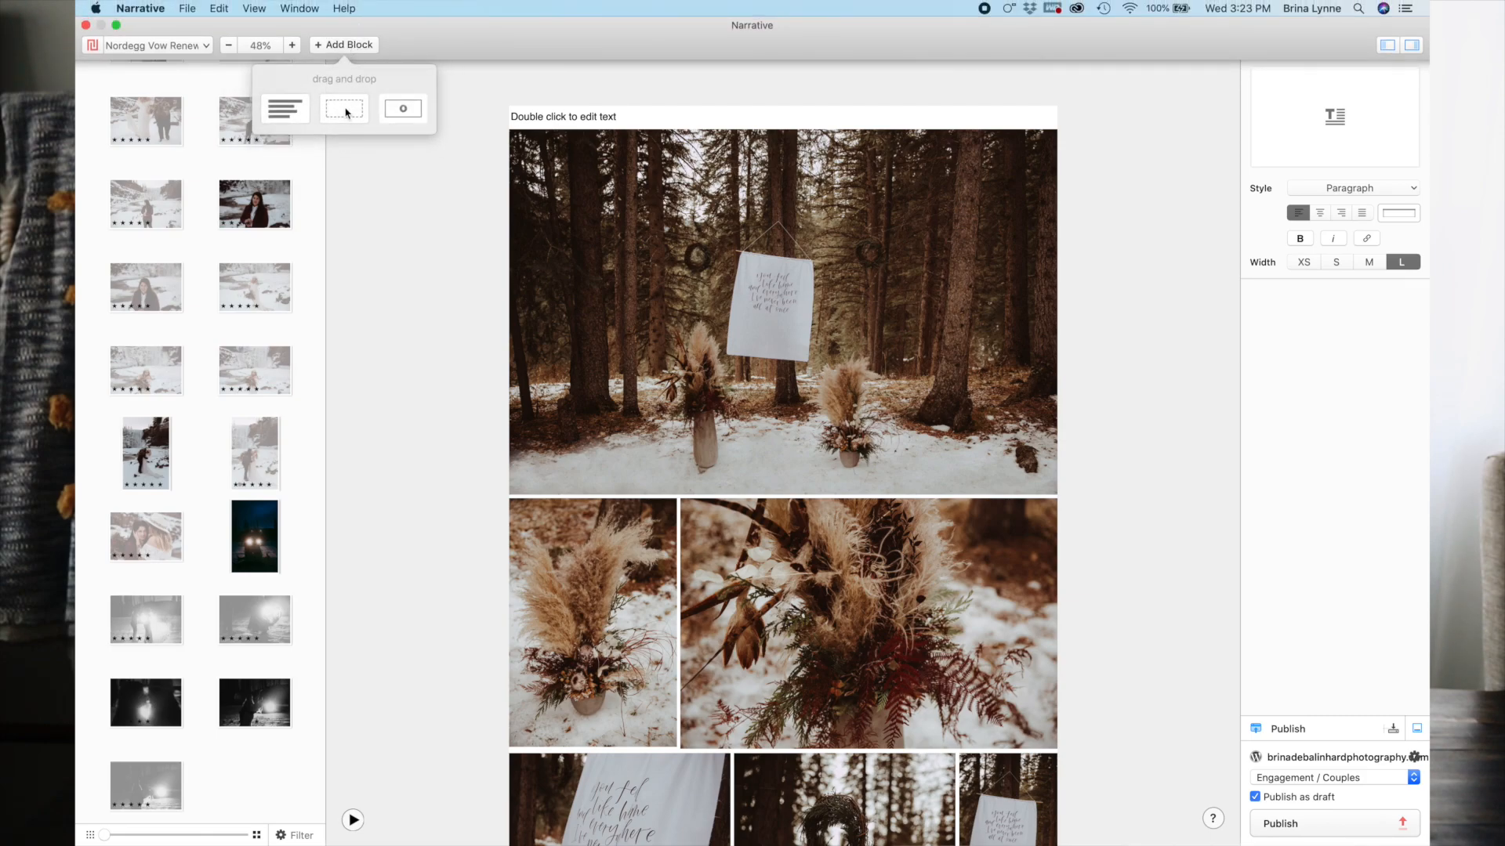
drag(346, 112, 493, 101)
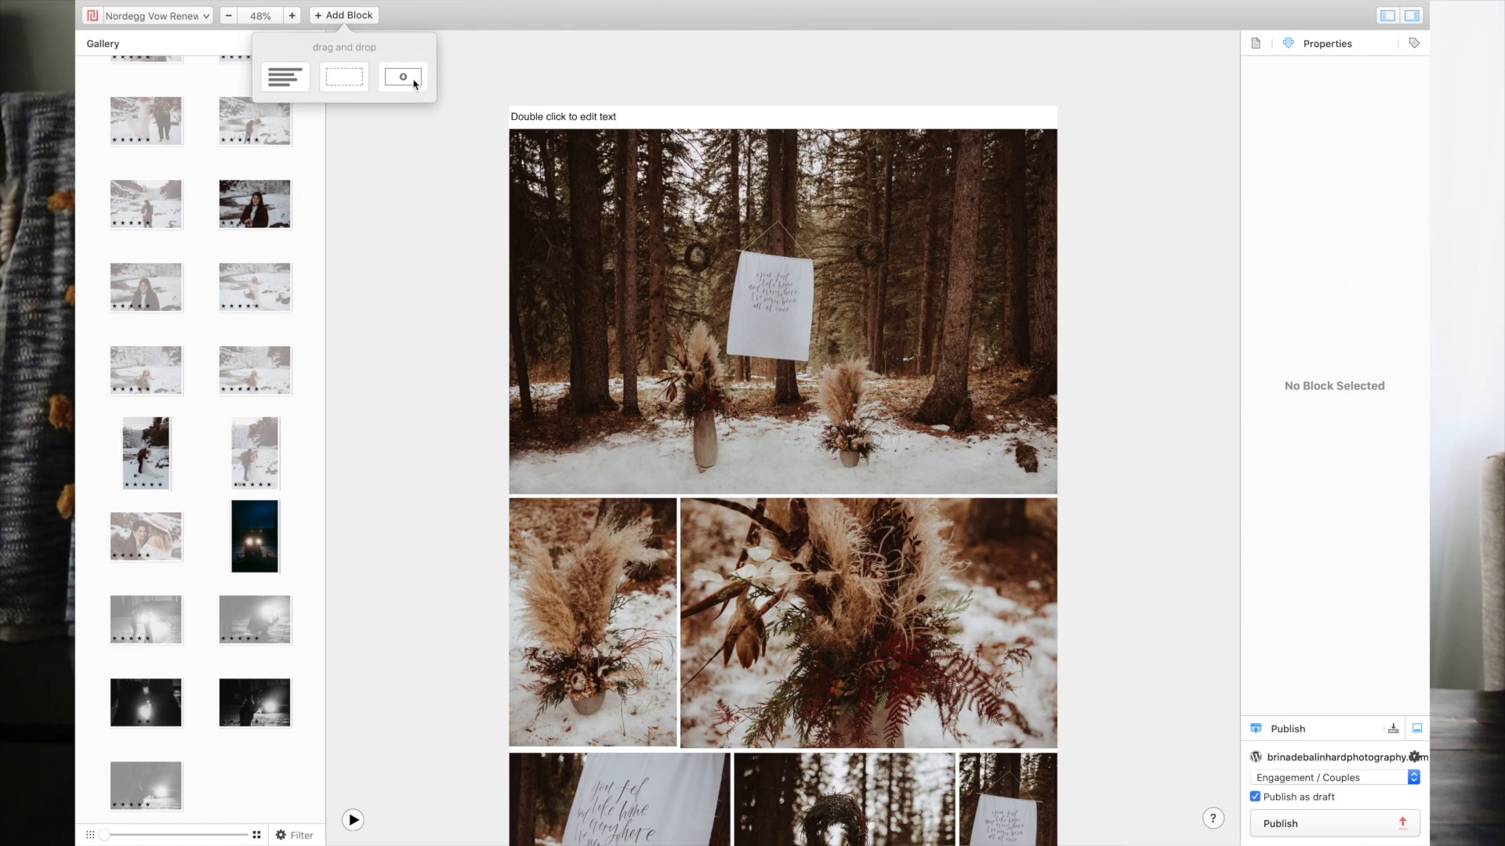
Step: Replace the placeholder in the opening text box with "Example text"
click(678, 117)
drag(661, 118, 512, 117)
text(H)
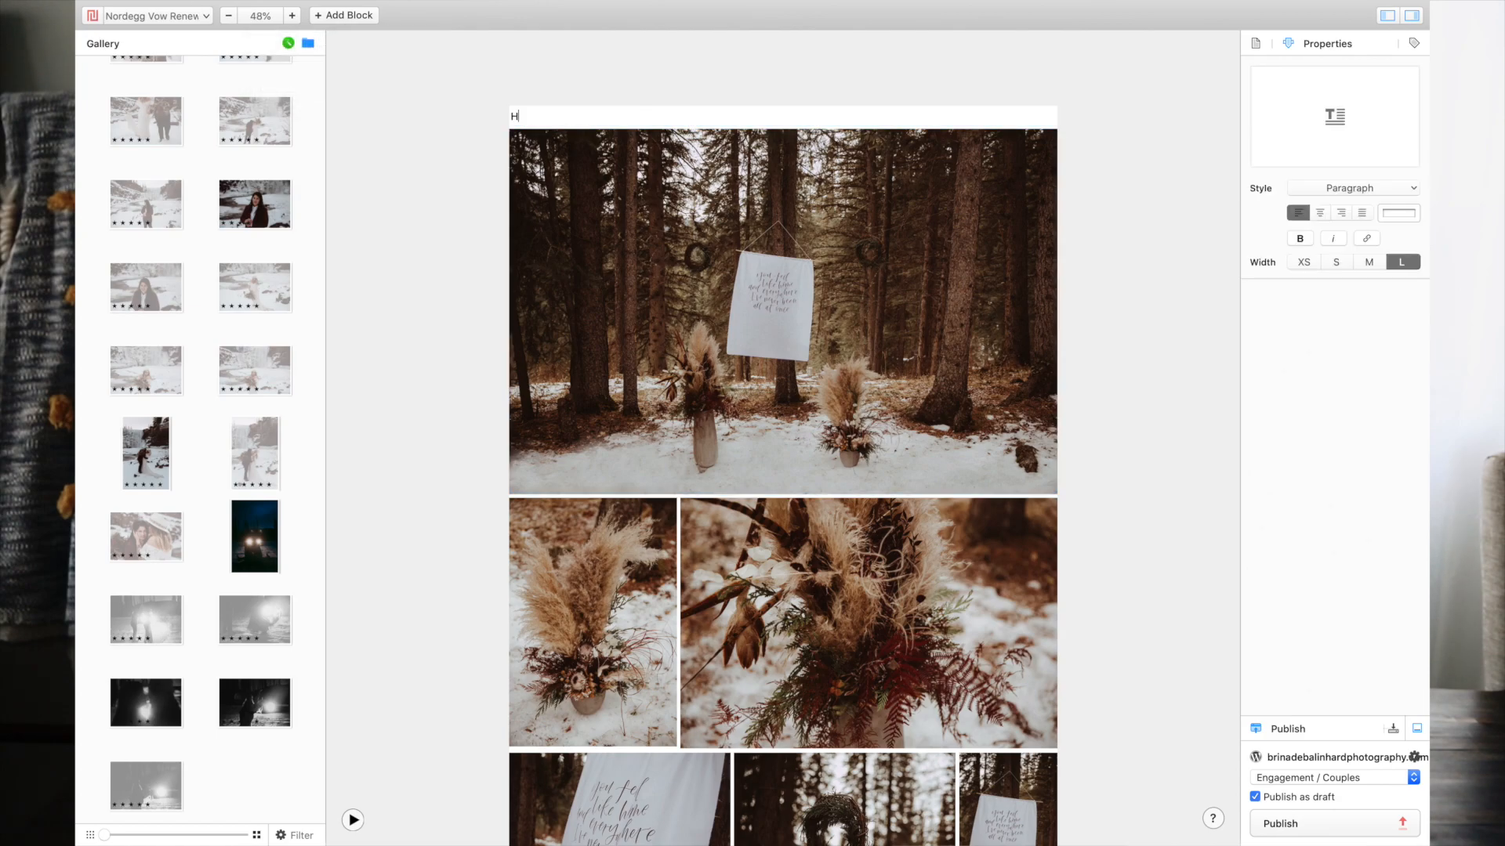
text(i)
key(BackSpace)
text(Example text)
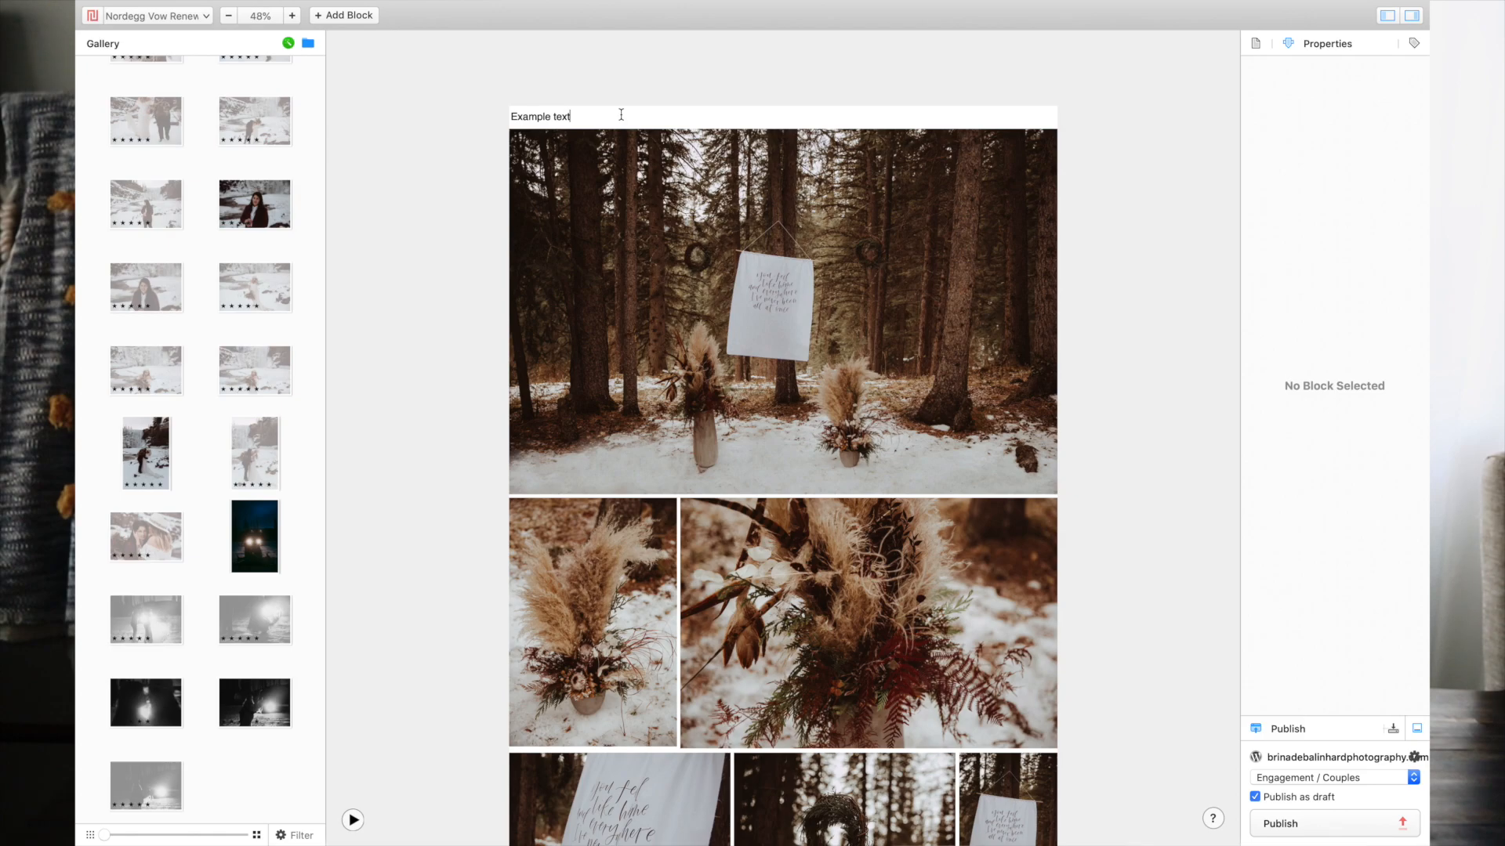
click(1002, 123)
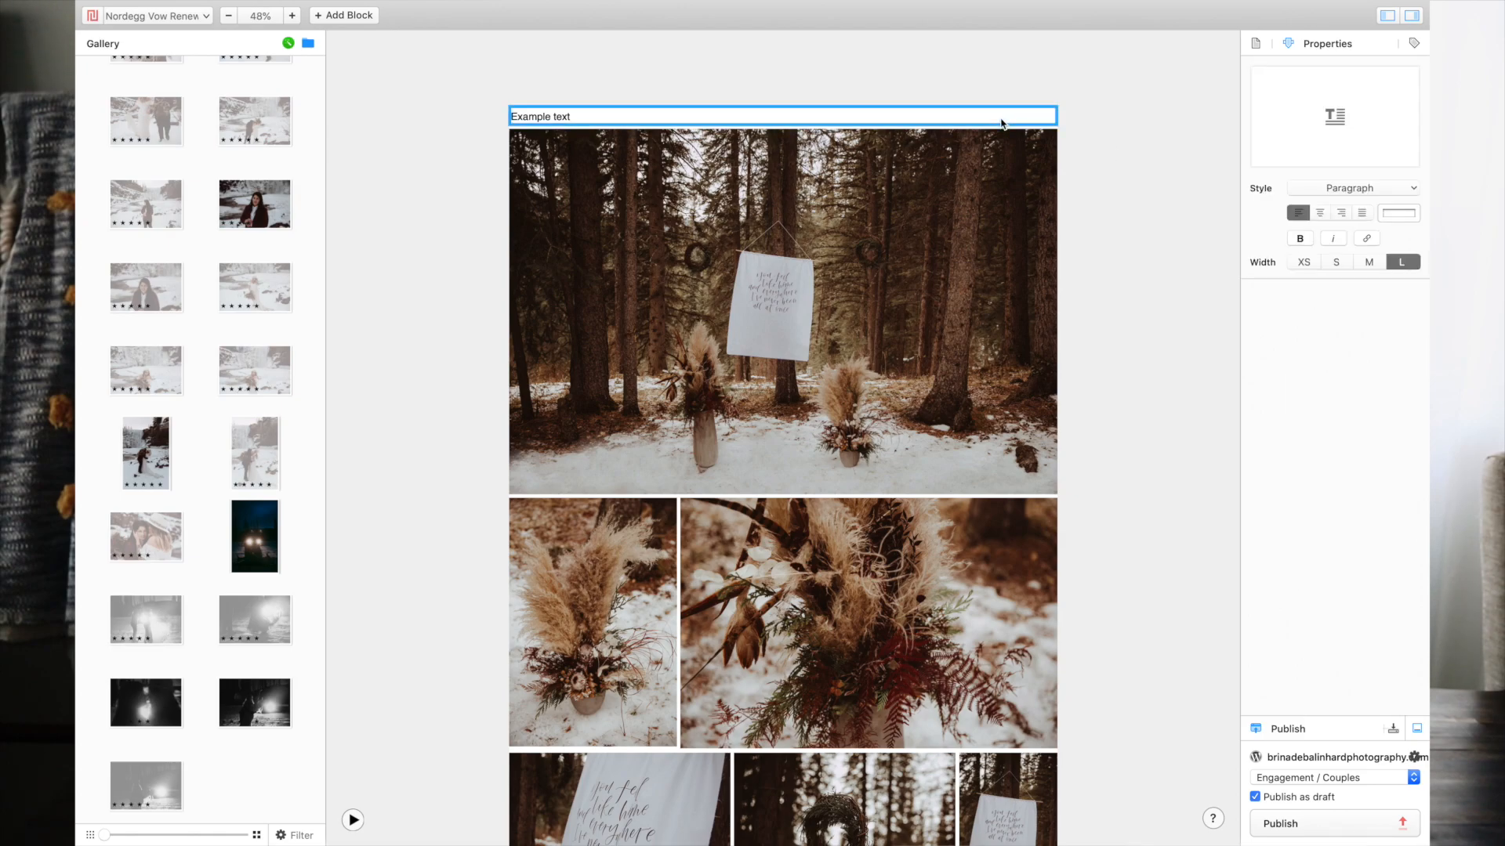
click(1136, 176)
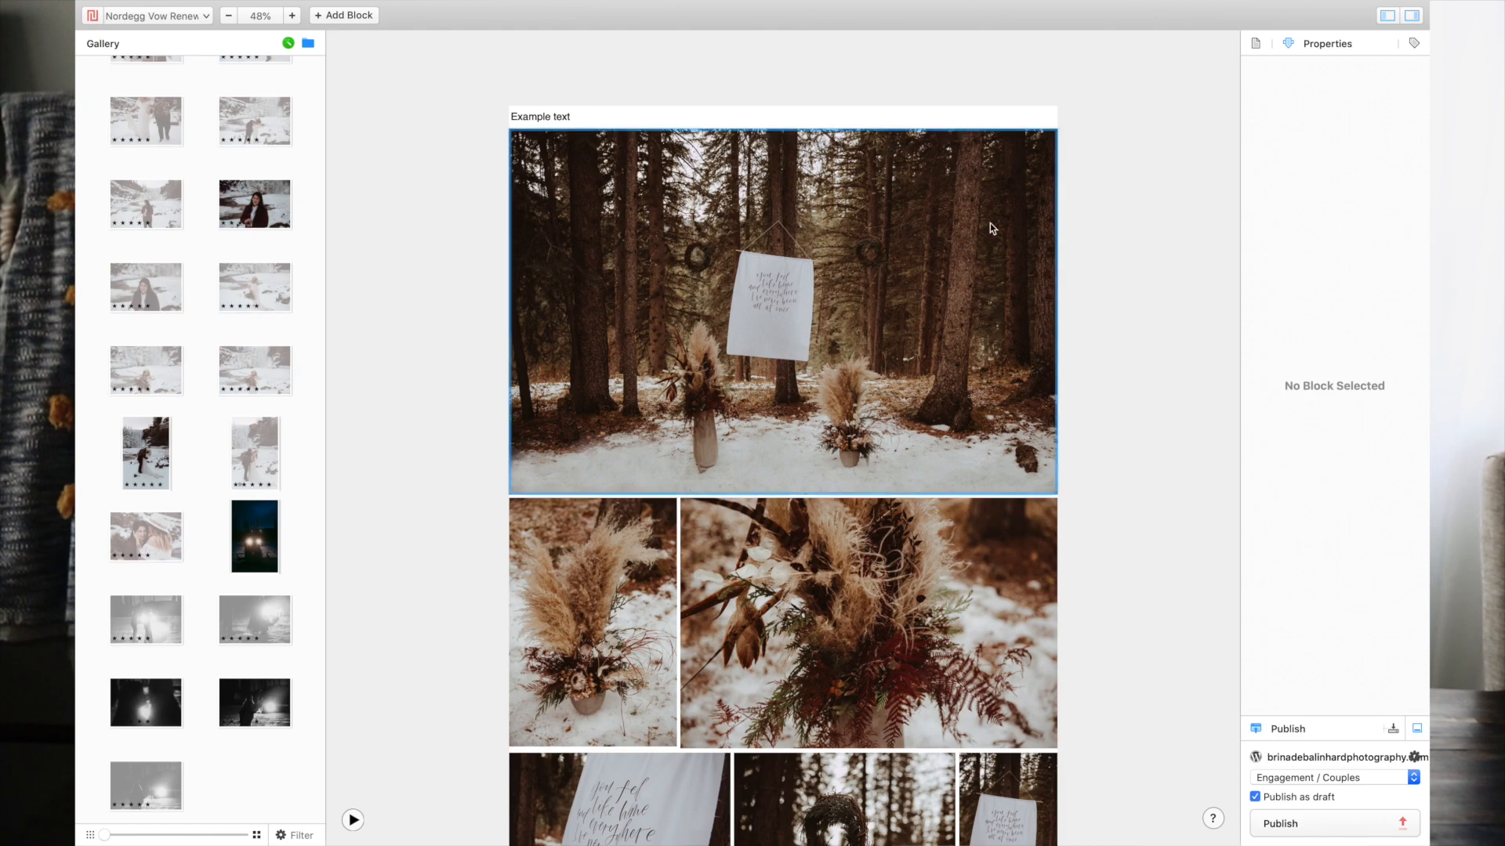
Step: Centre-align the text in the text box above the first photo
click(970, 120)
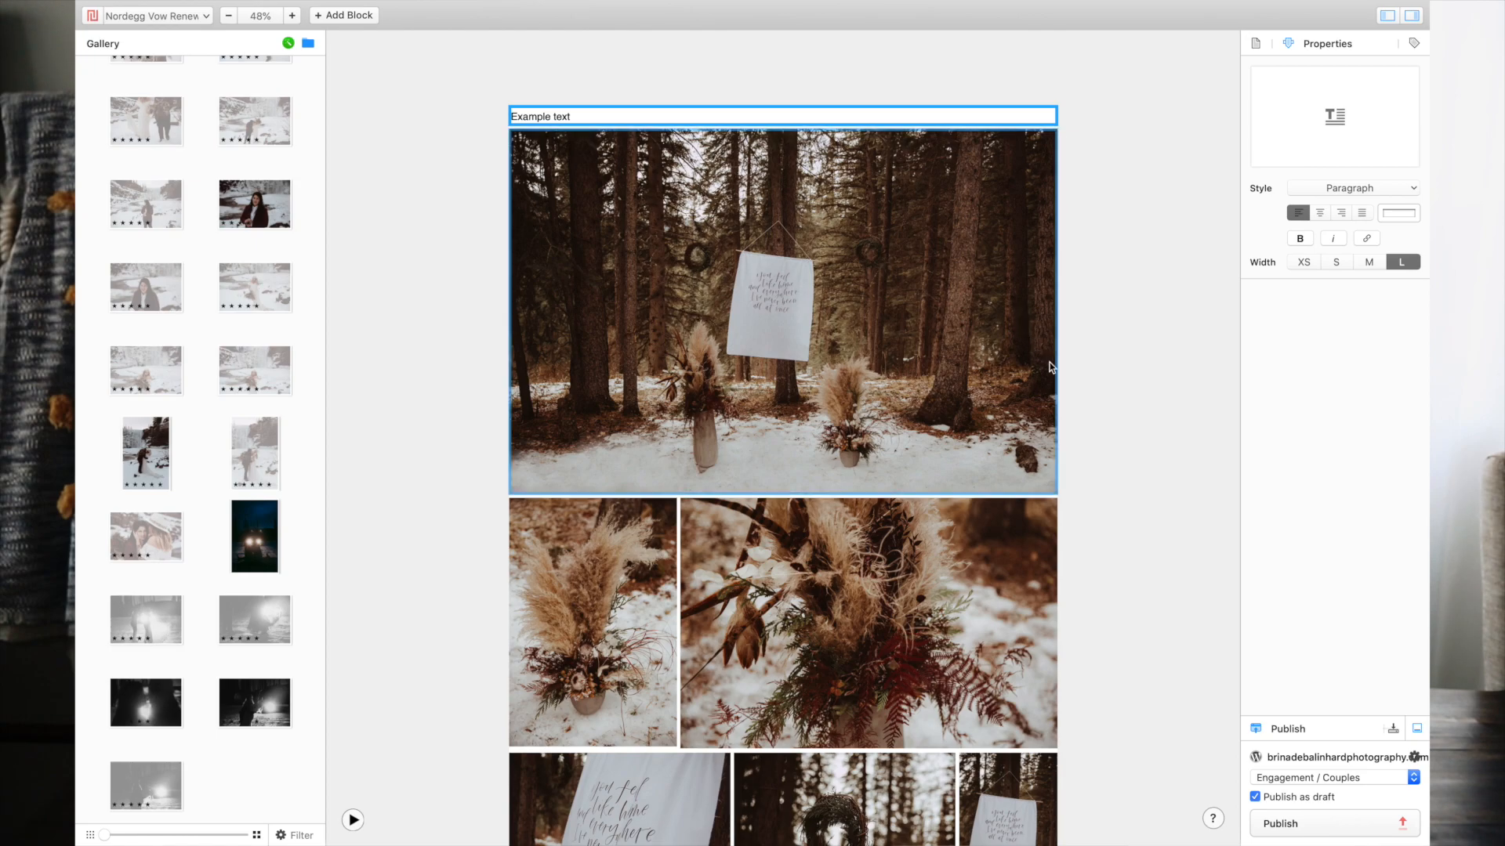
click(1321, 214)
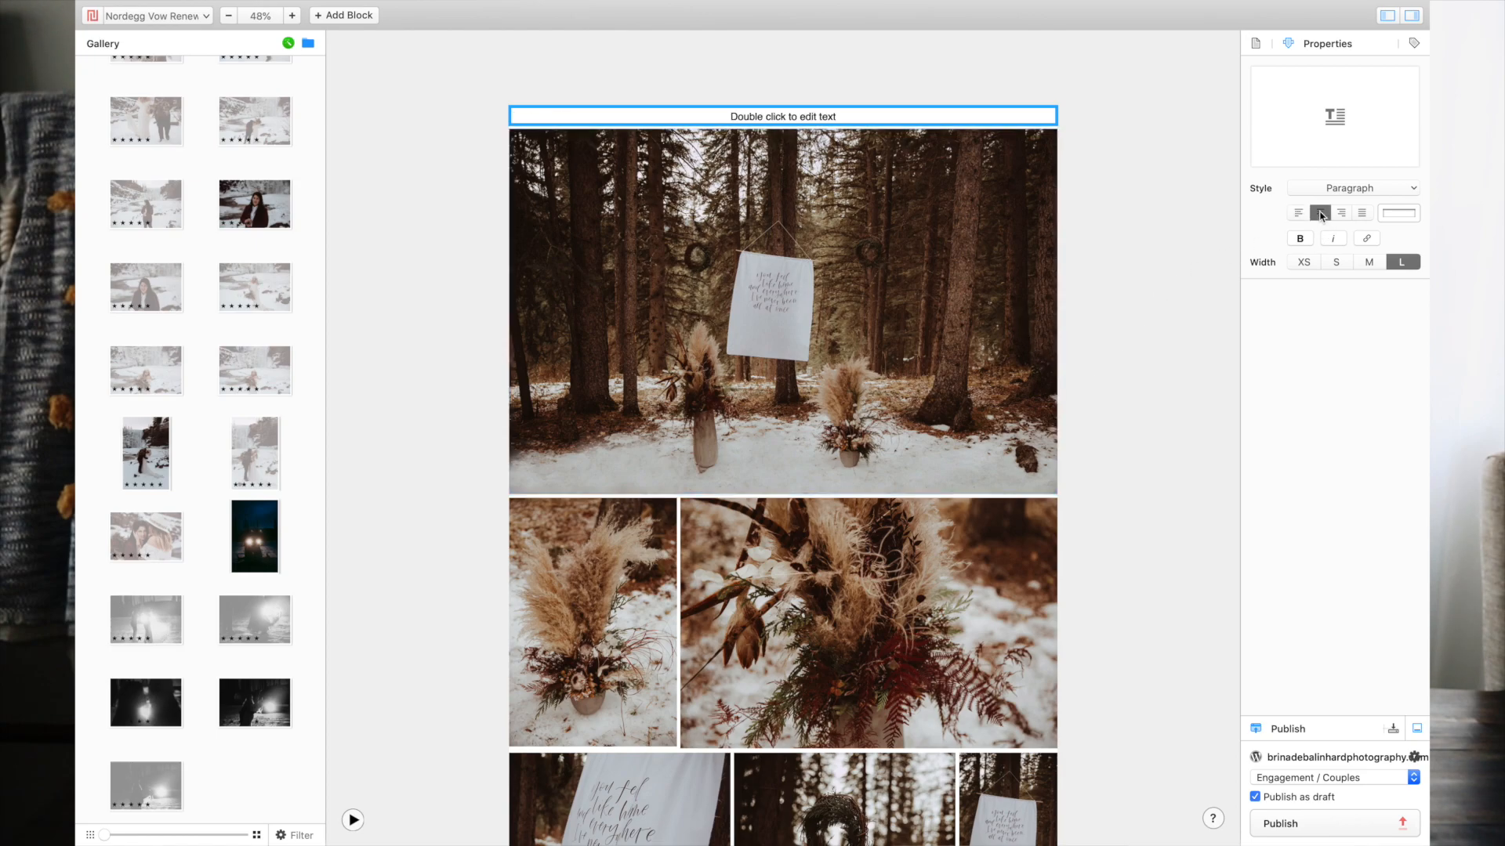
click(1177, 193)
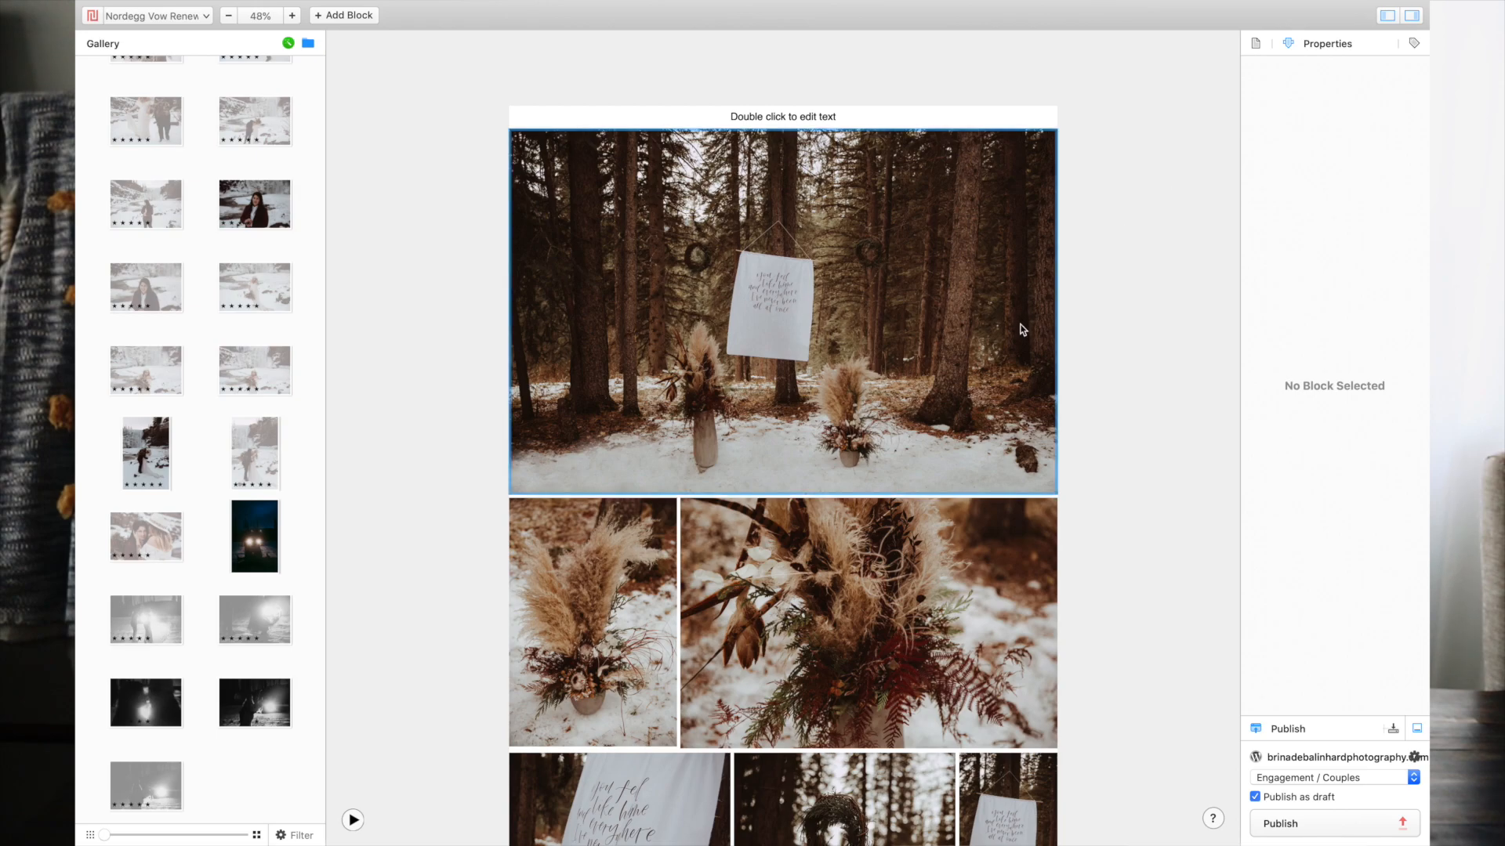
Step: Expand the blog's meta description and social media settings and include Pinterest buttons
click(1258, 44)
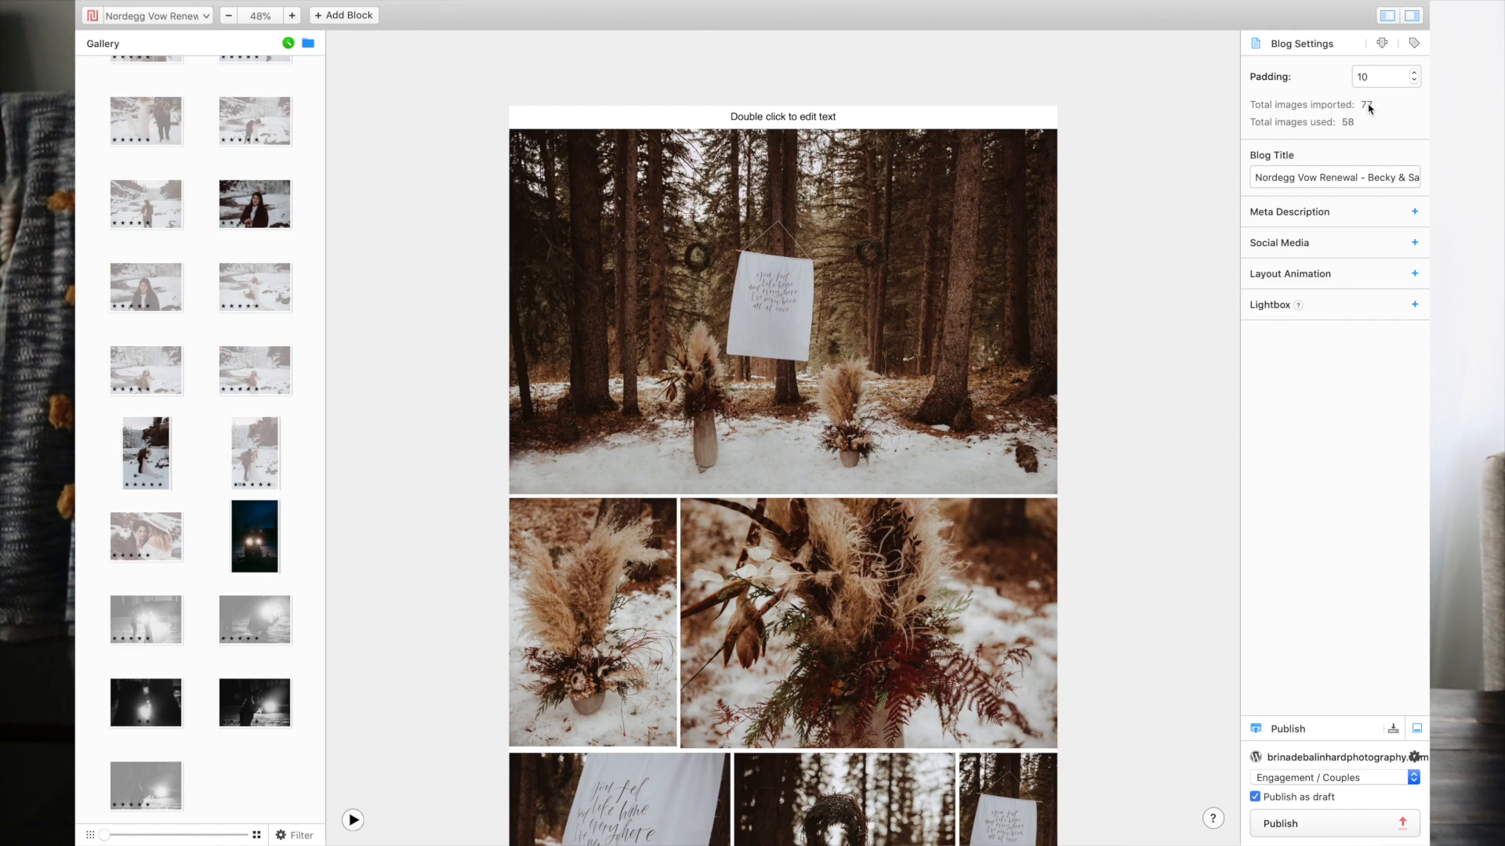
click(1414, 212)
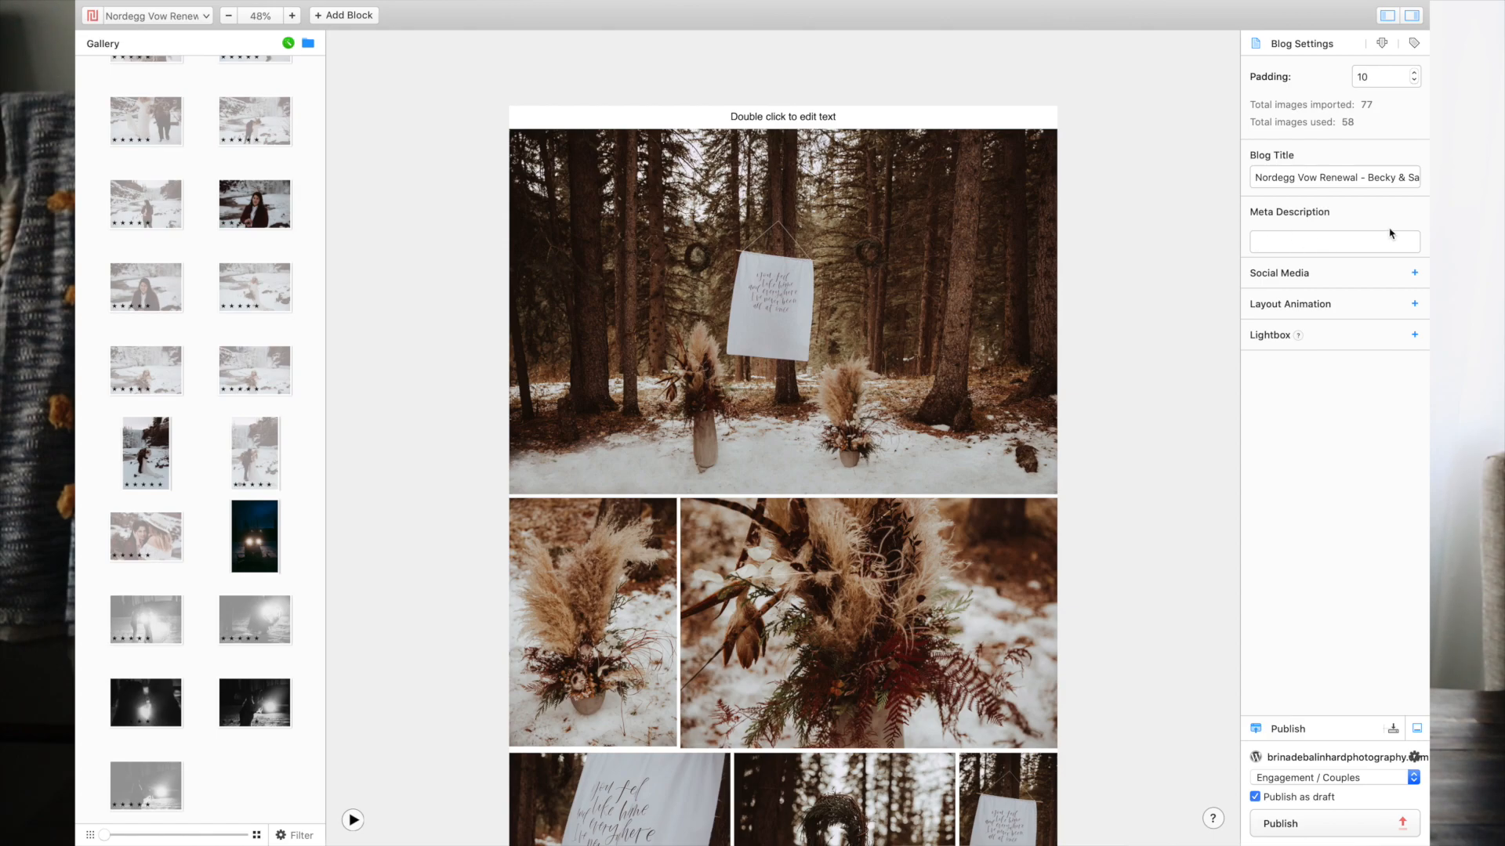
click(1414, 275)
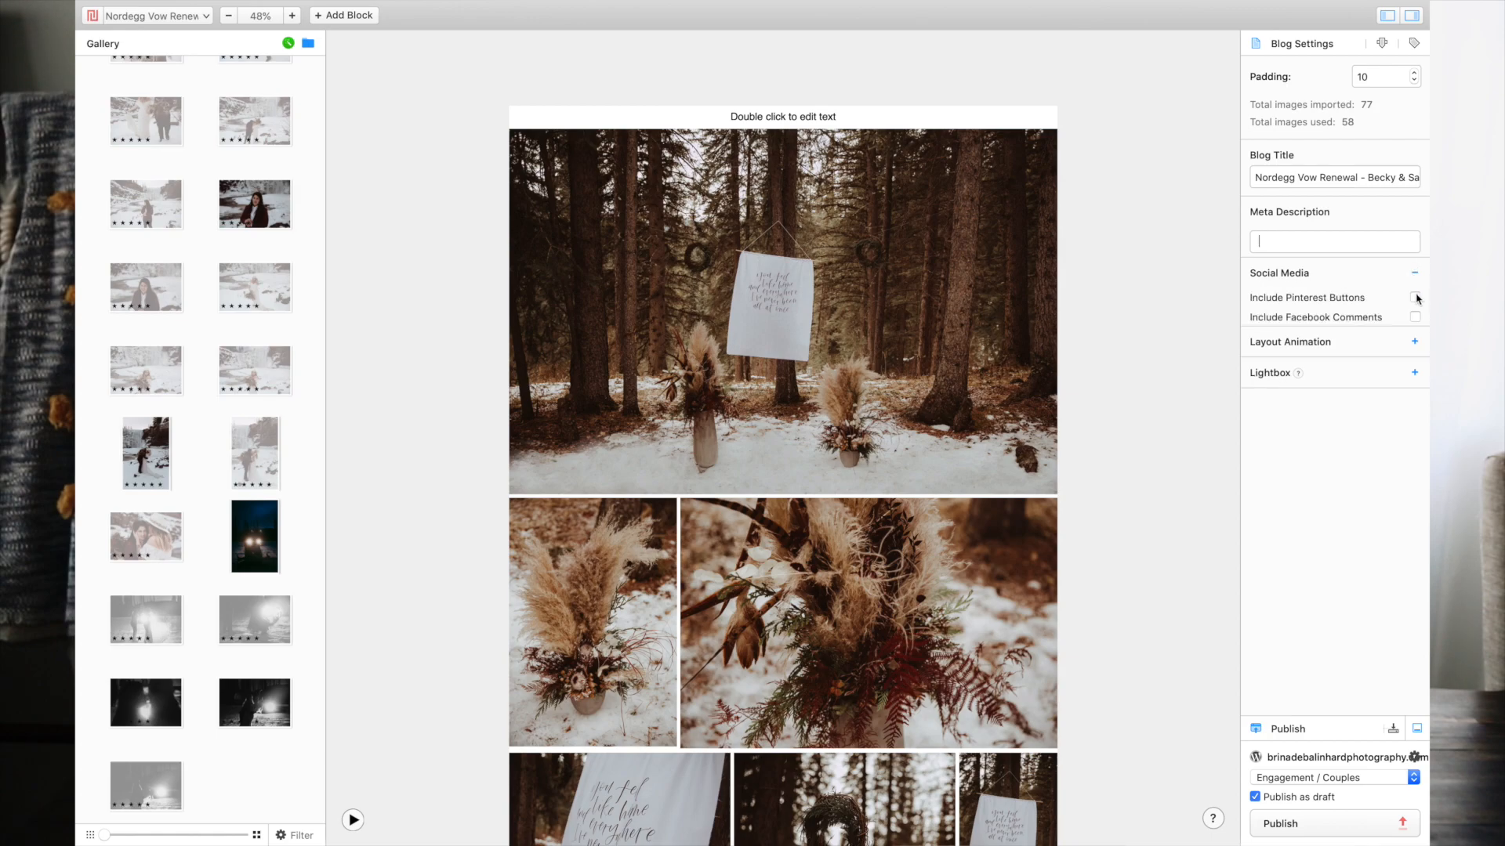
click(1415, 298)
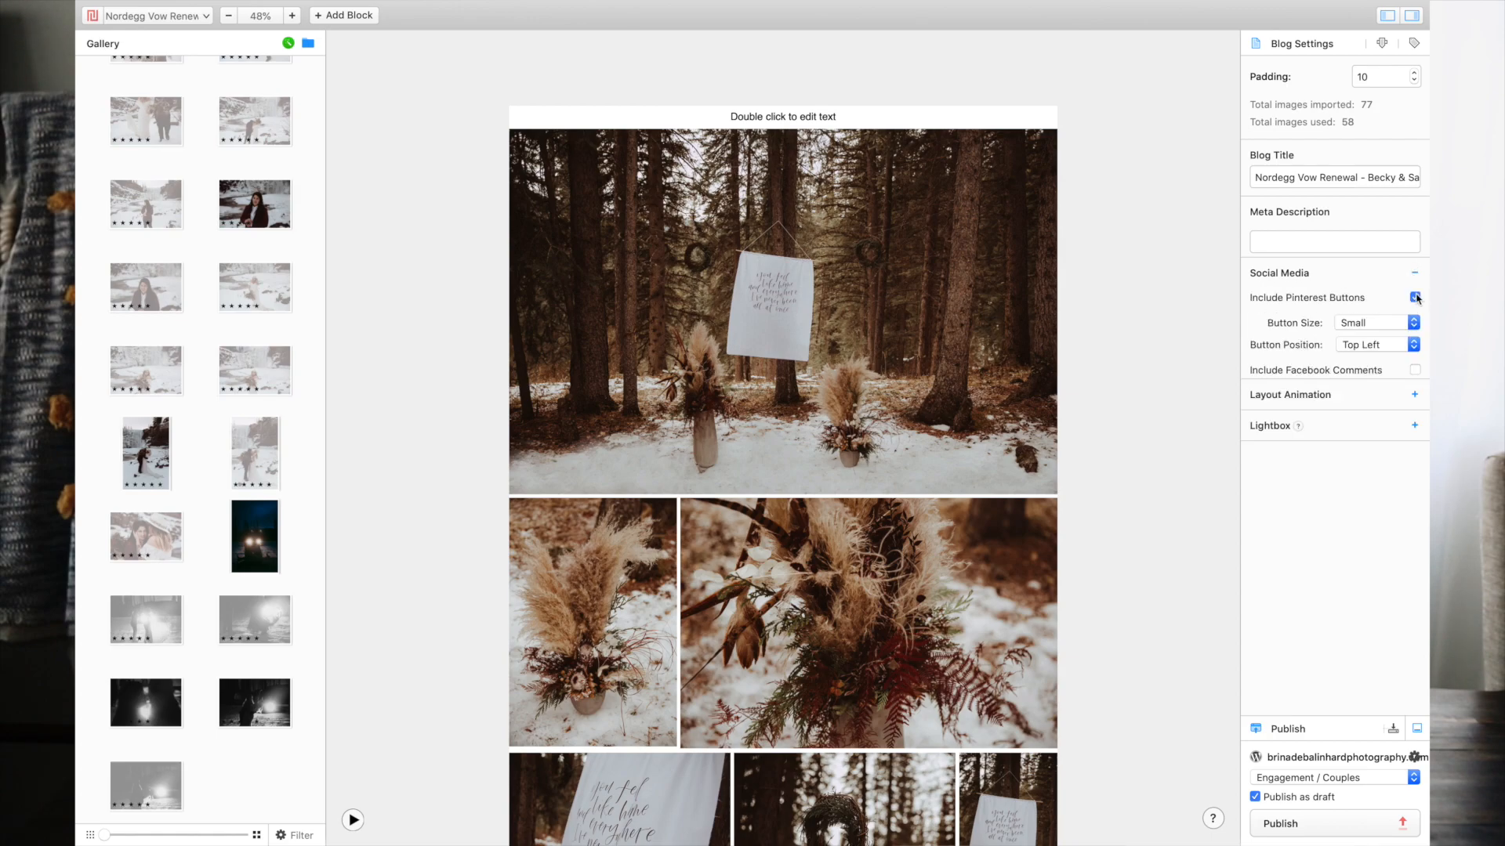
Step: Enable the layout animation and the lightbox in the blog settings
click(1414, 395)
click(1414, 419)
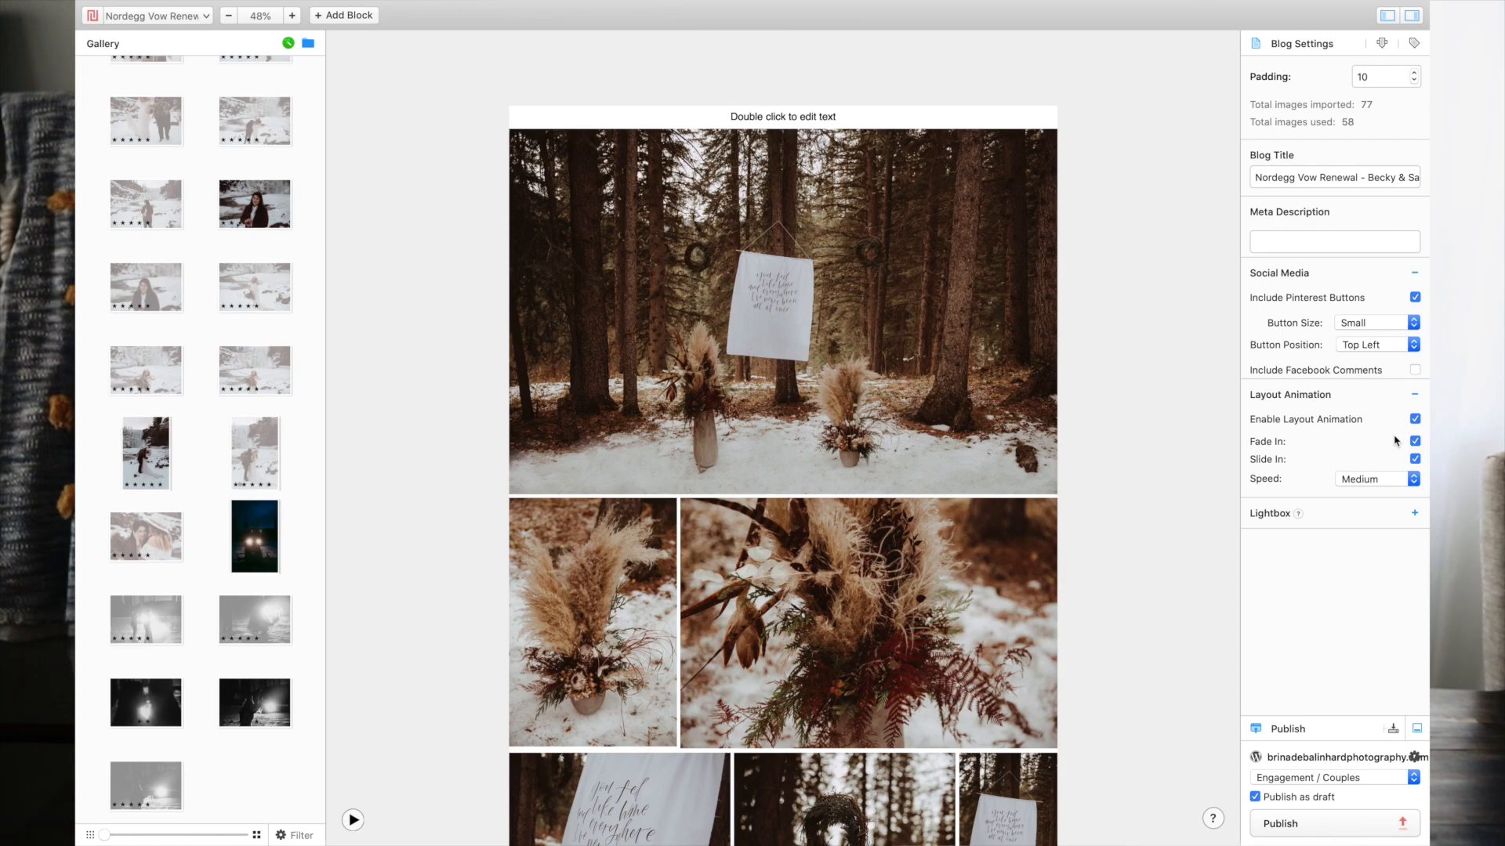
click(1415, 514)
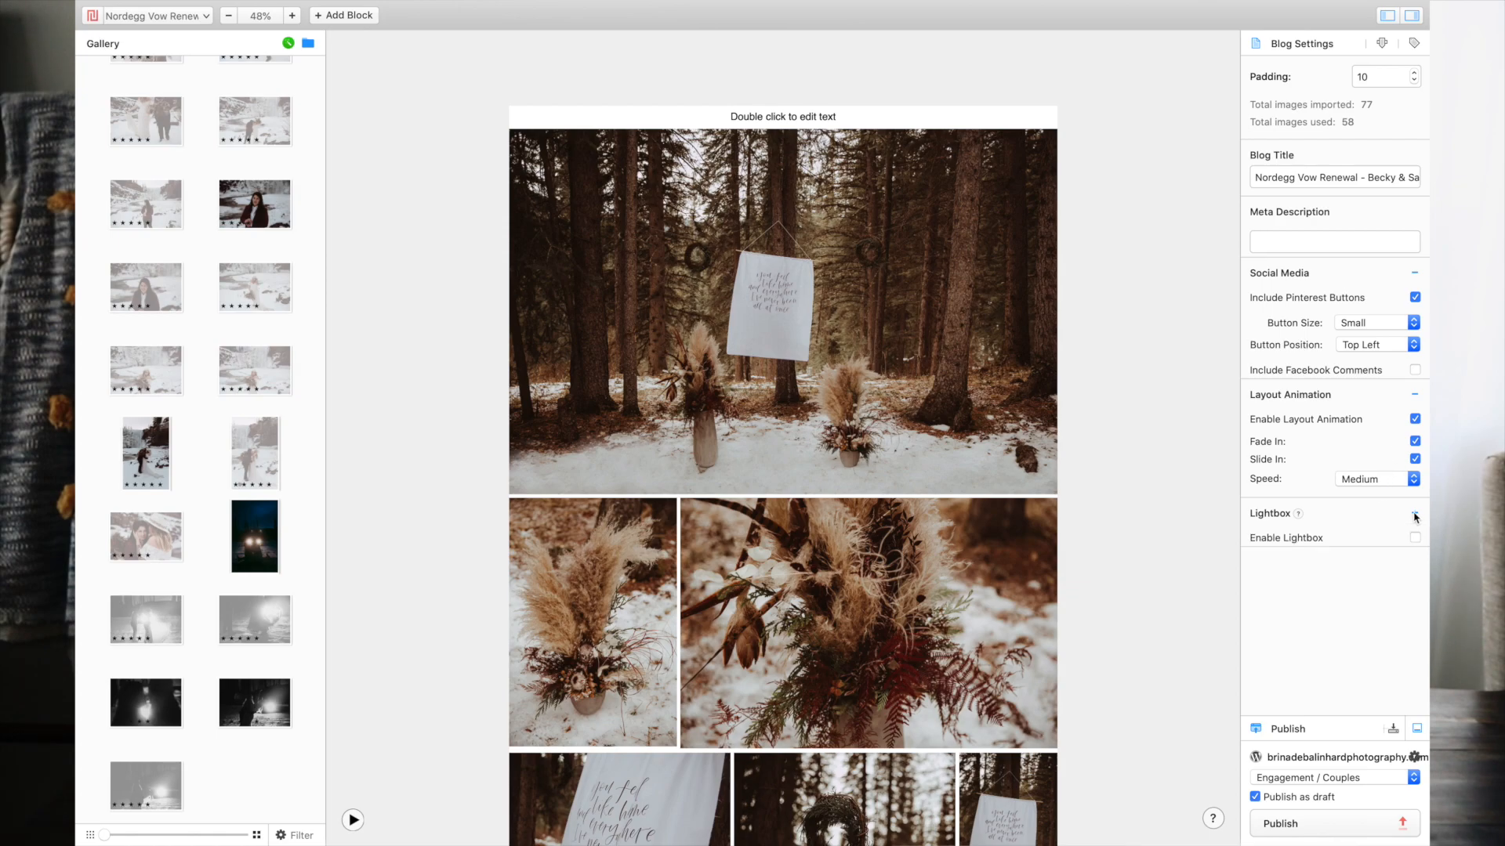
click(1416, 539)
click(1380, 46)
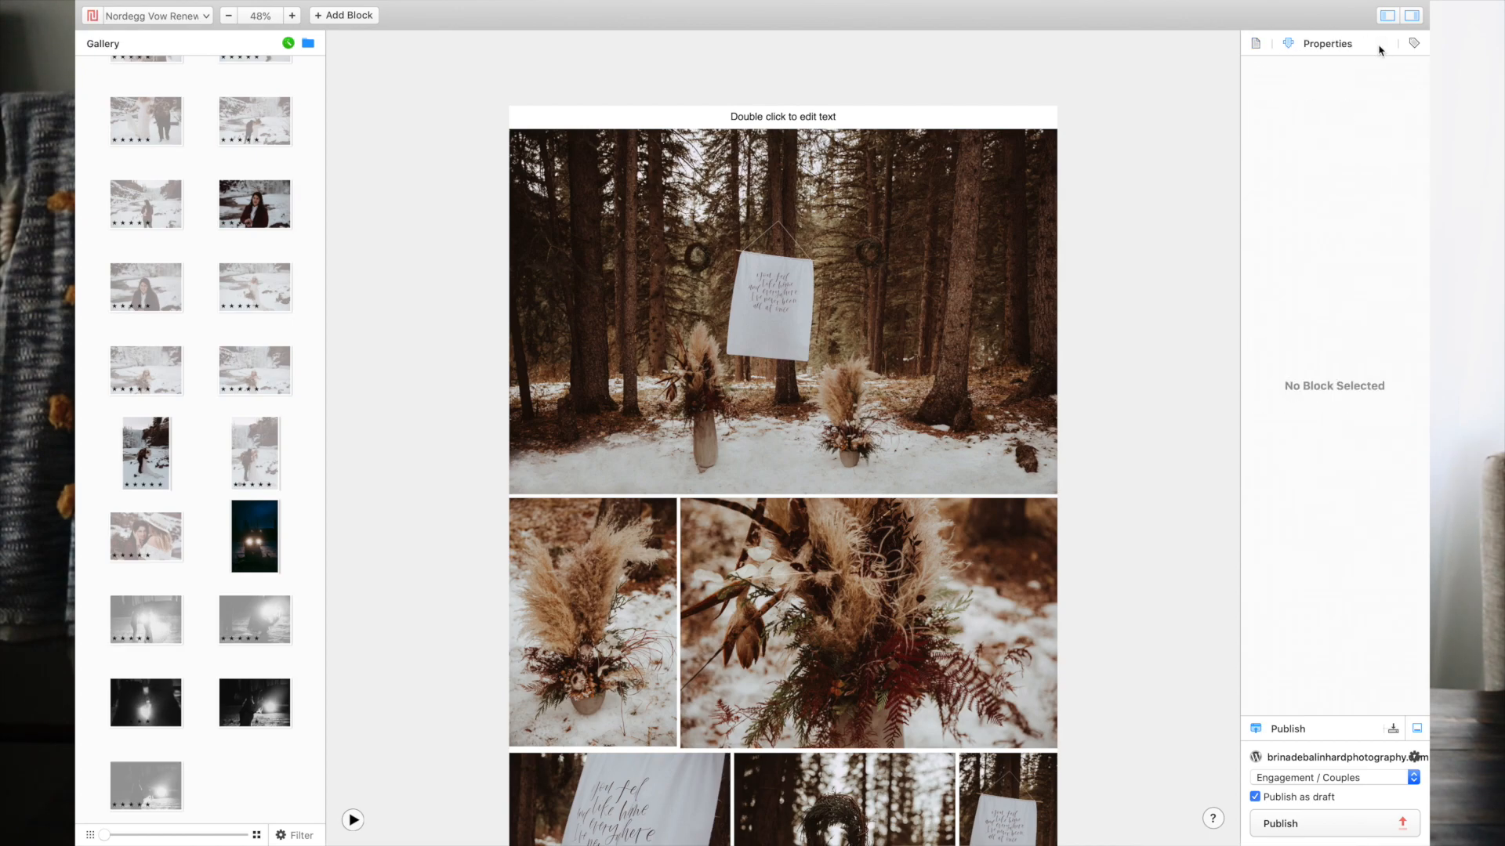
Step: Examine the properties of the opening forest photo and the text box, including the photo's hyperlink option
click(966, 273)
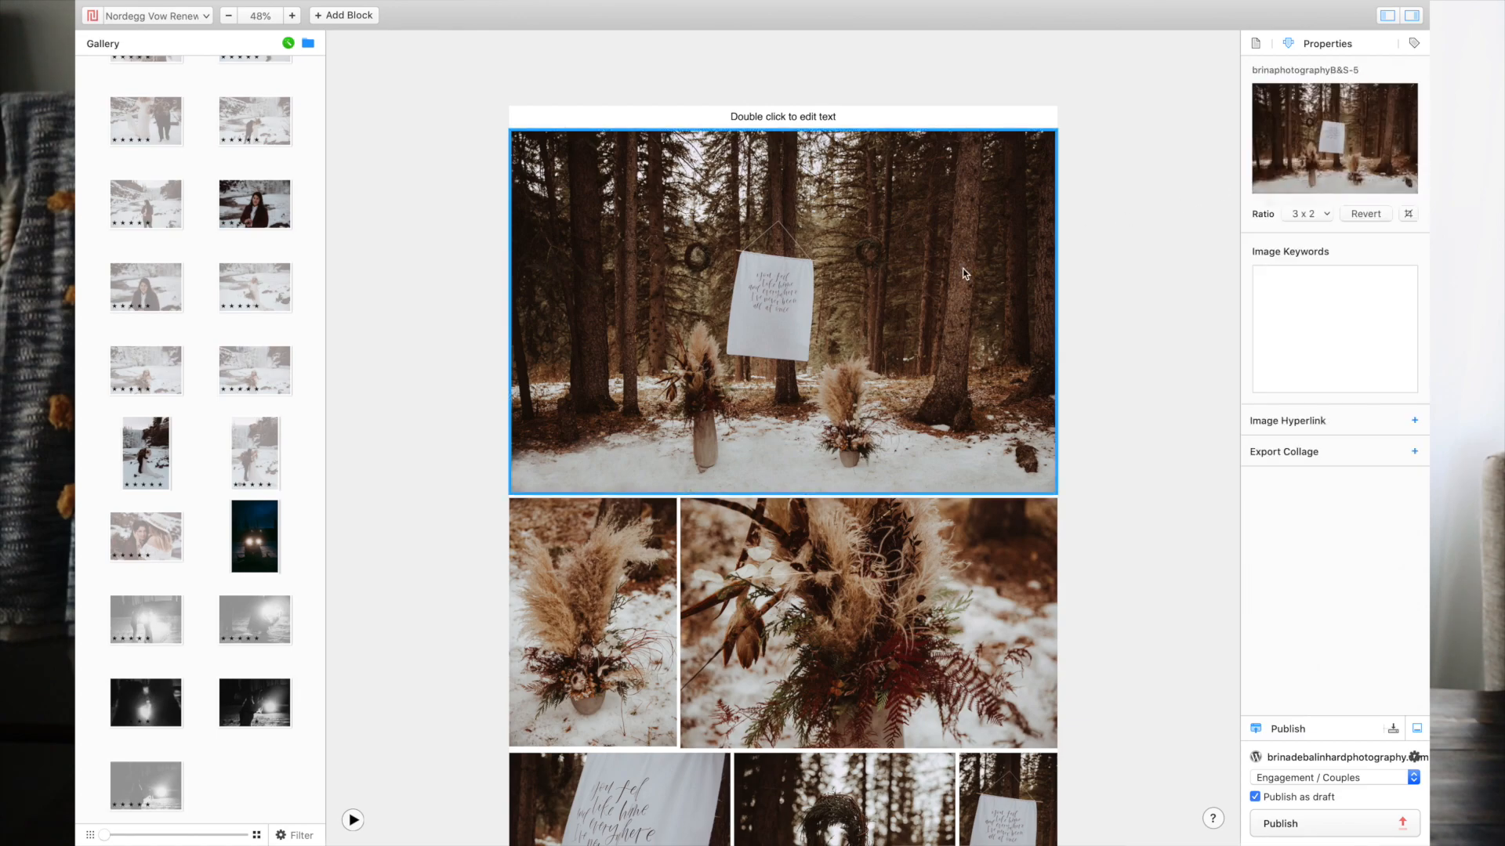
click(948, 118)
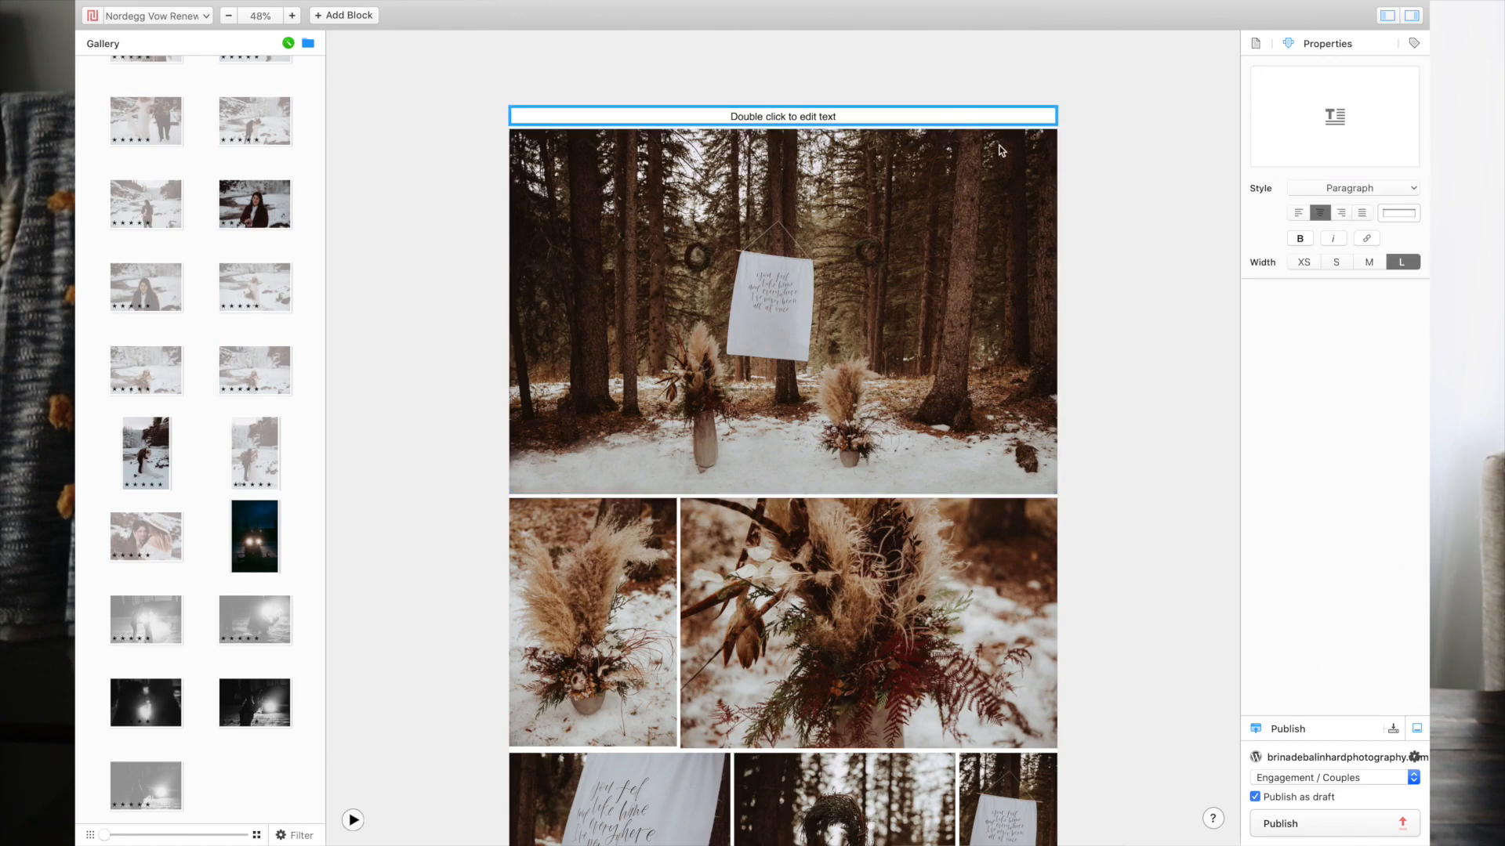
click(948, 255)
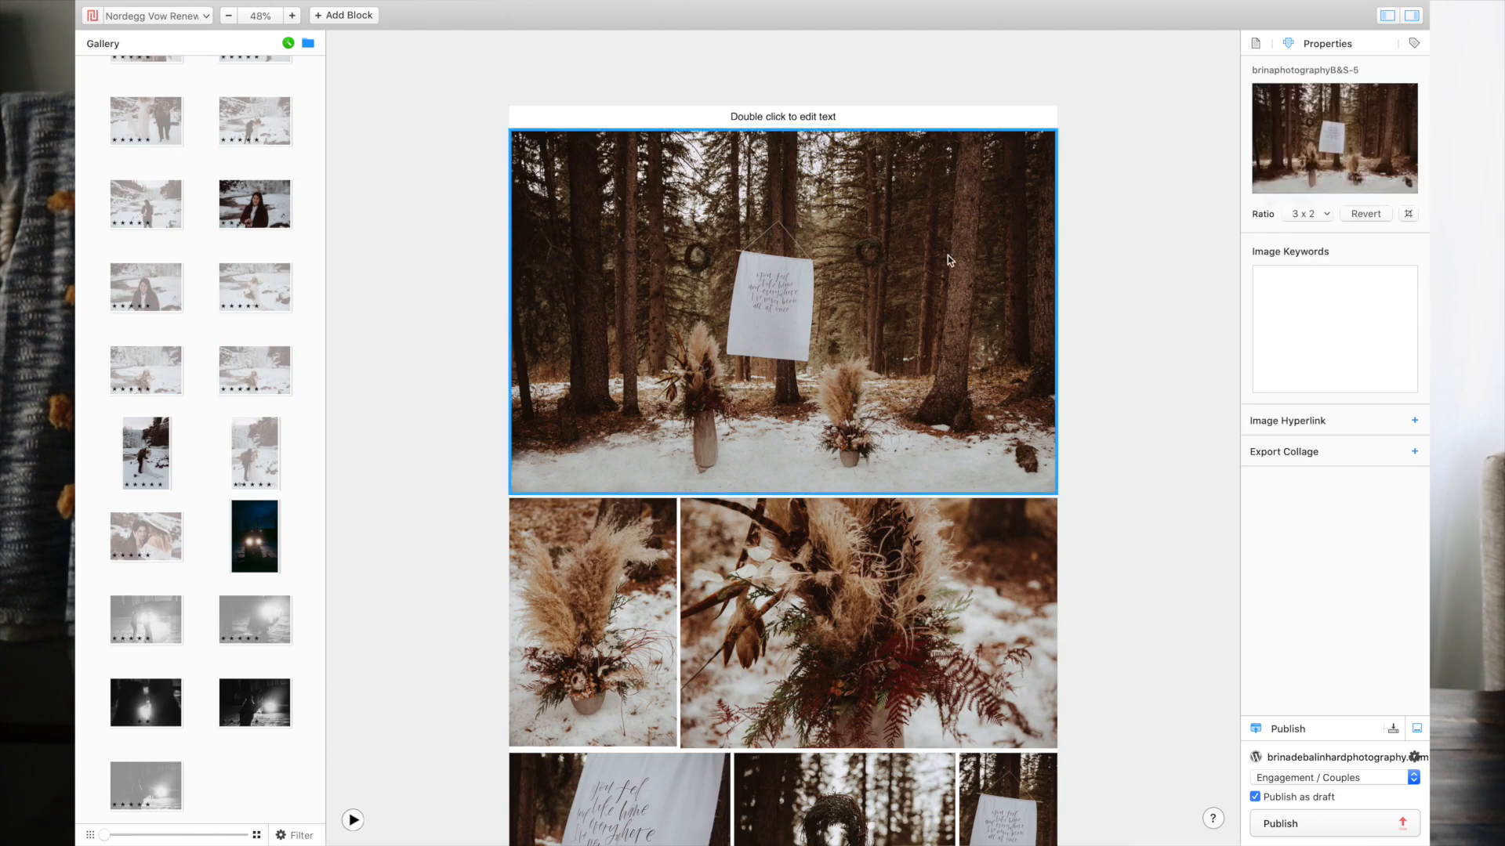
click(1414, 421)
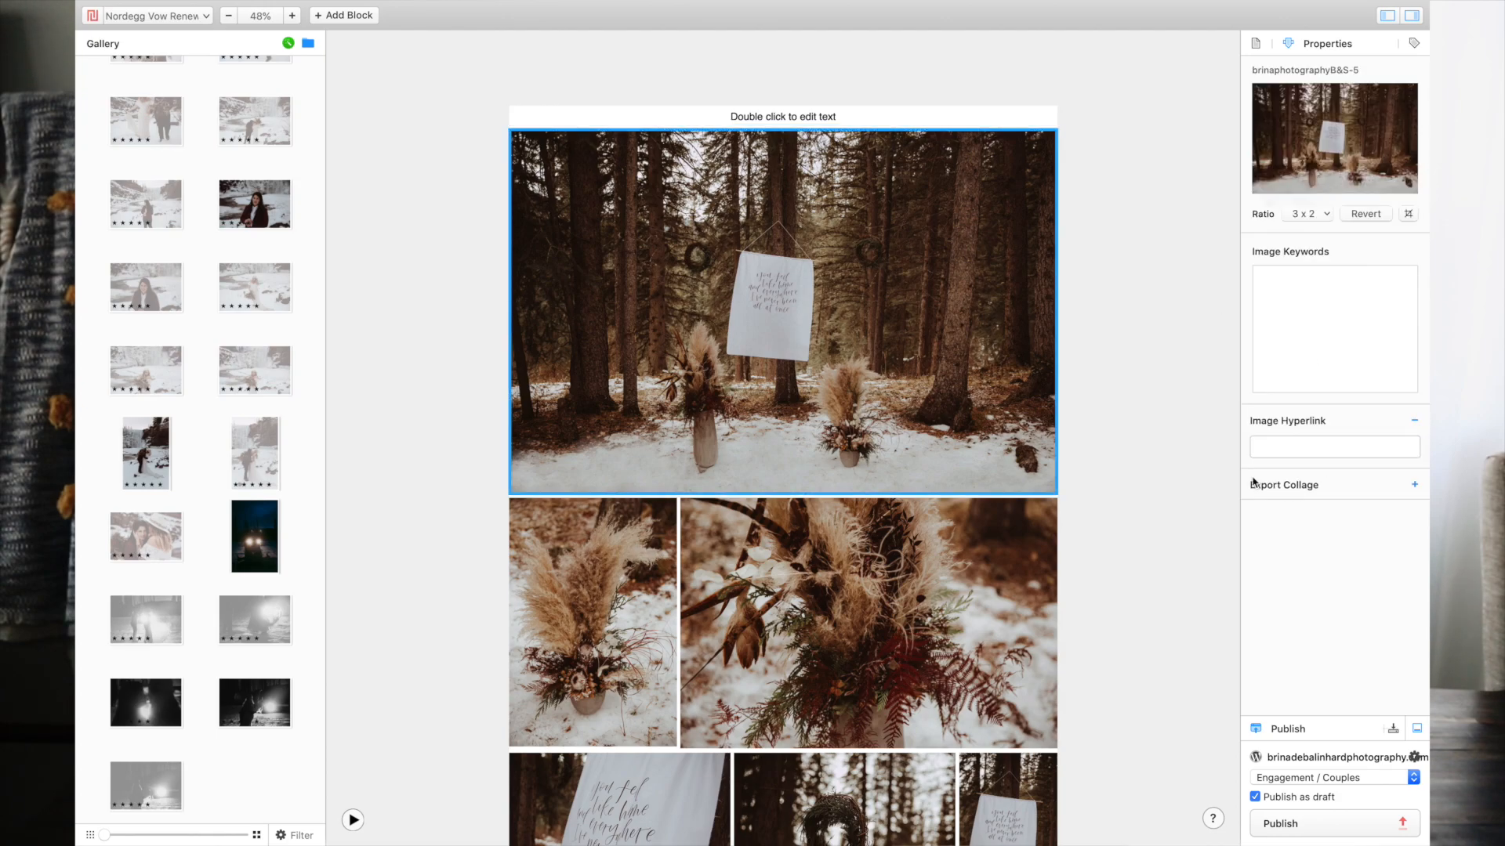
click(1414, 420)
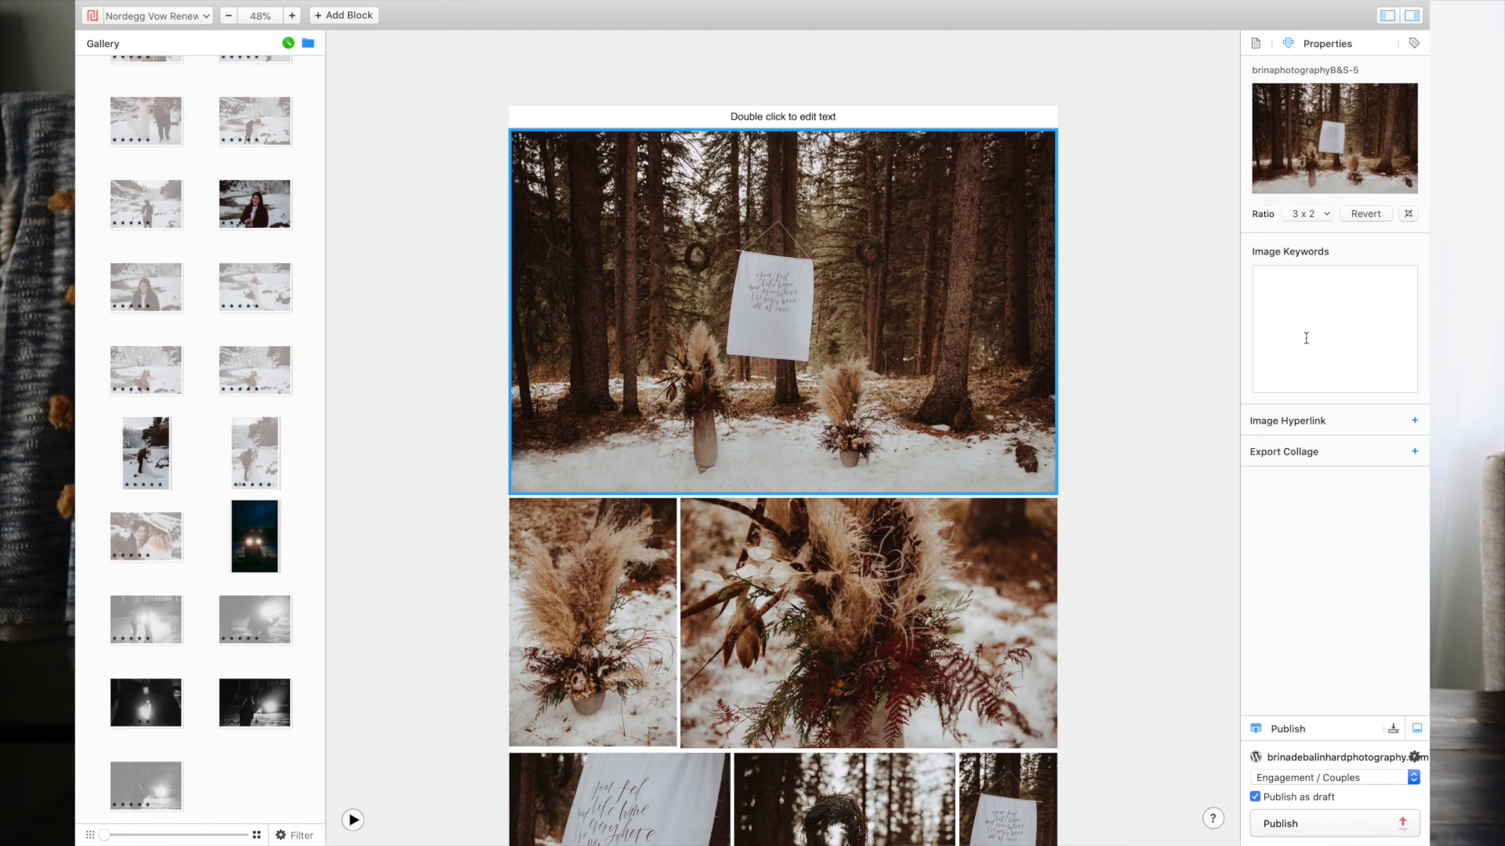
Step: Add the image keywords nordegg, vow, renewal, summer, slumber and retreat to all photos in the post, leaving out the text box
drag(1136, 279, 452, 384)
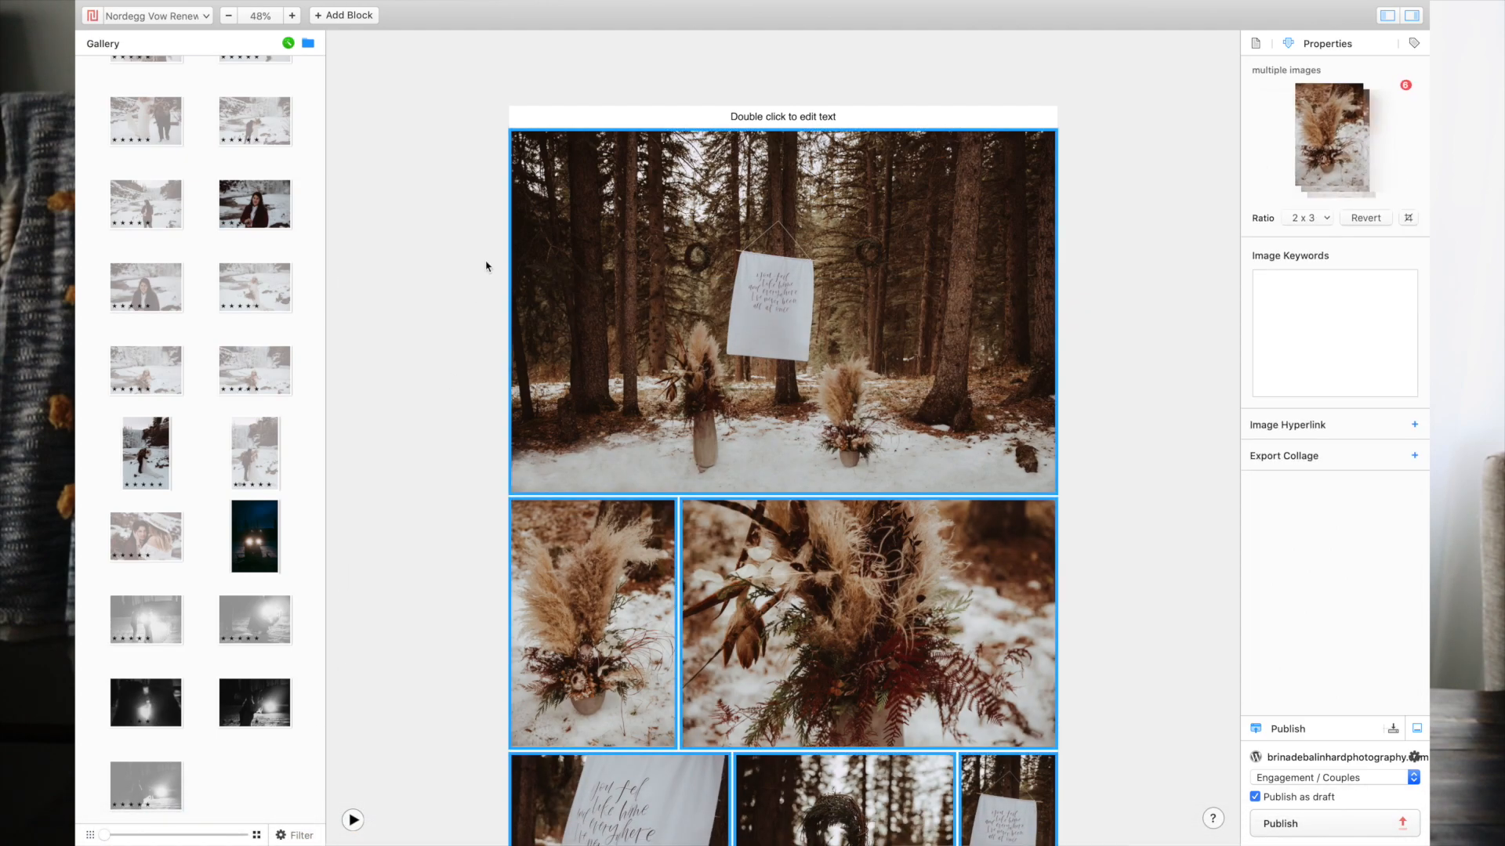
click(486, 267)
key(super+a)
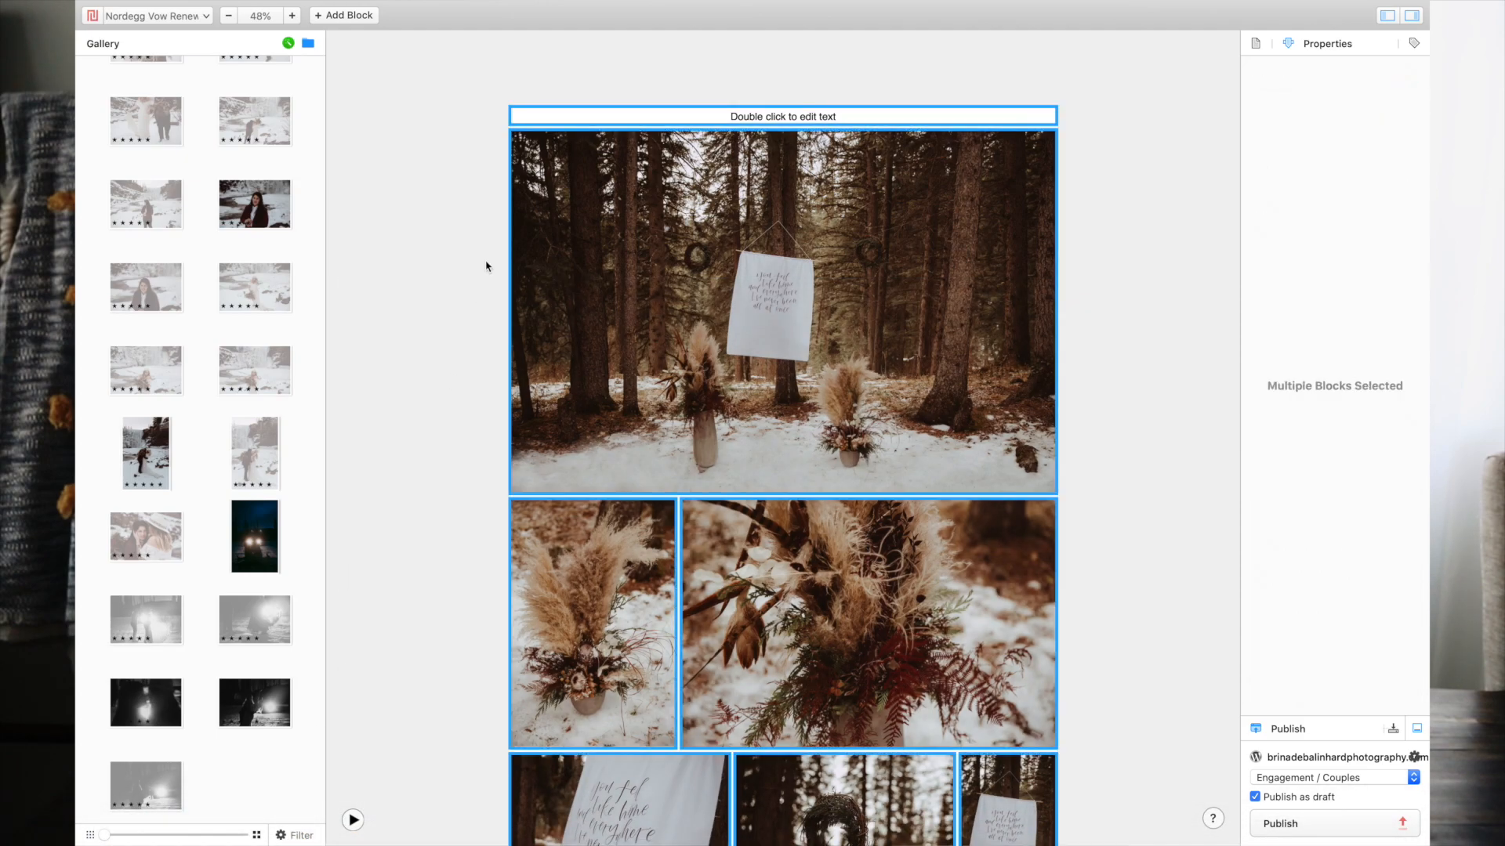
super+click(669, 117)
click(1308, 308)
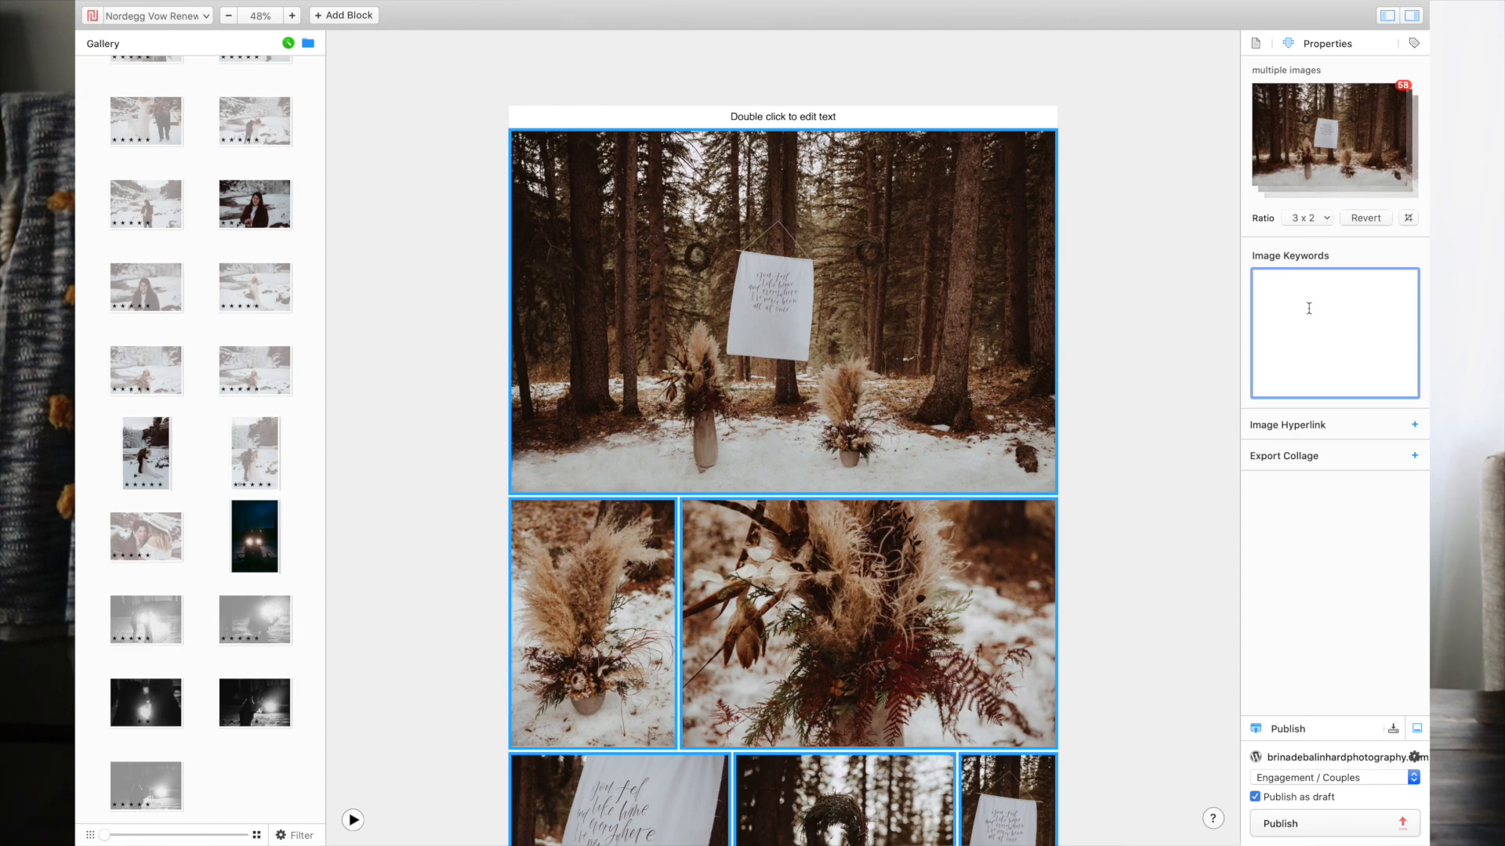
text(nordegg,v)
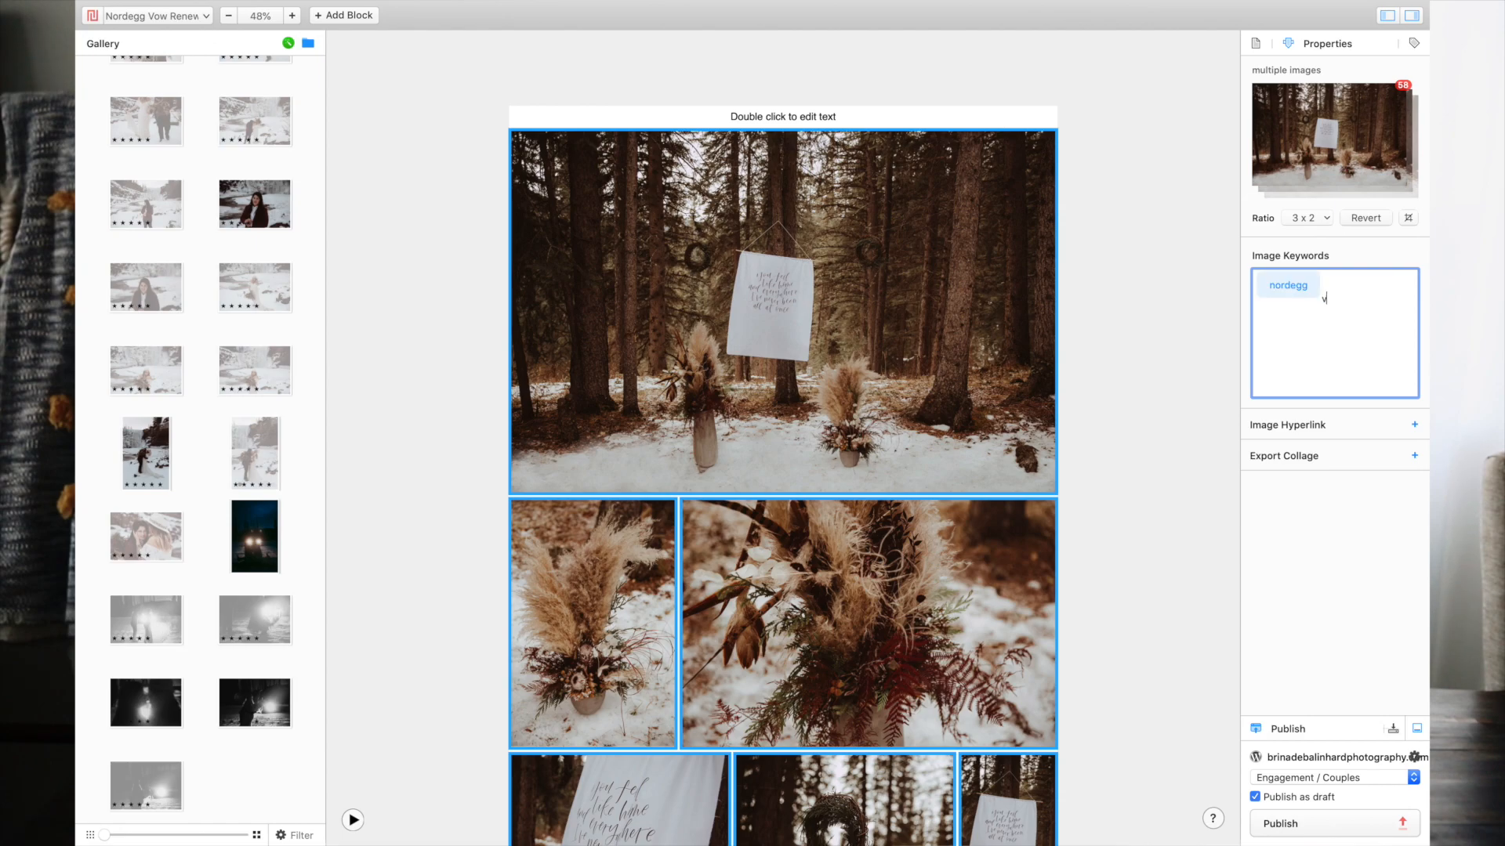
text(ow,renewal)
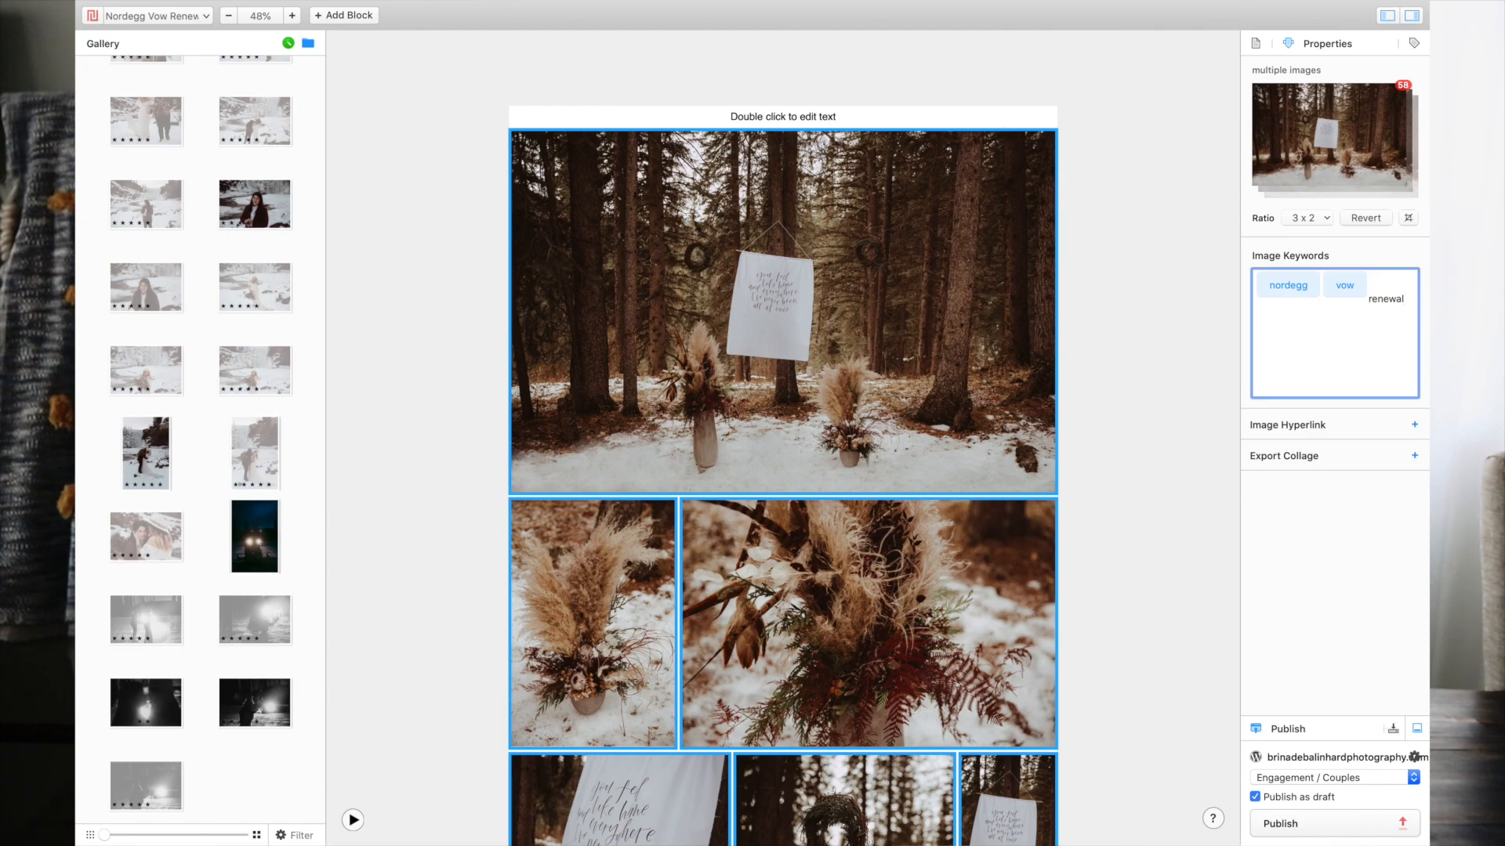
text(,summe)
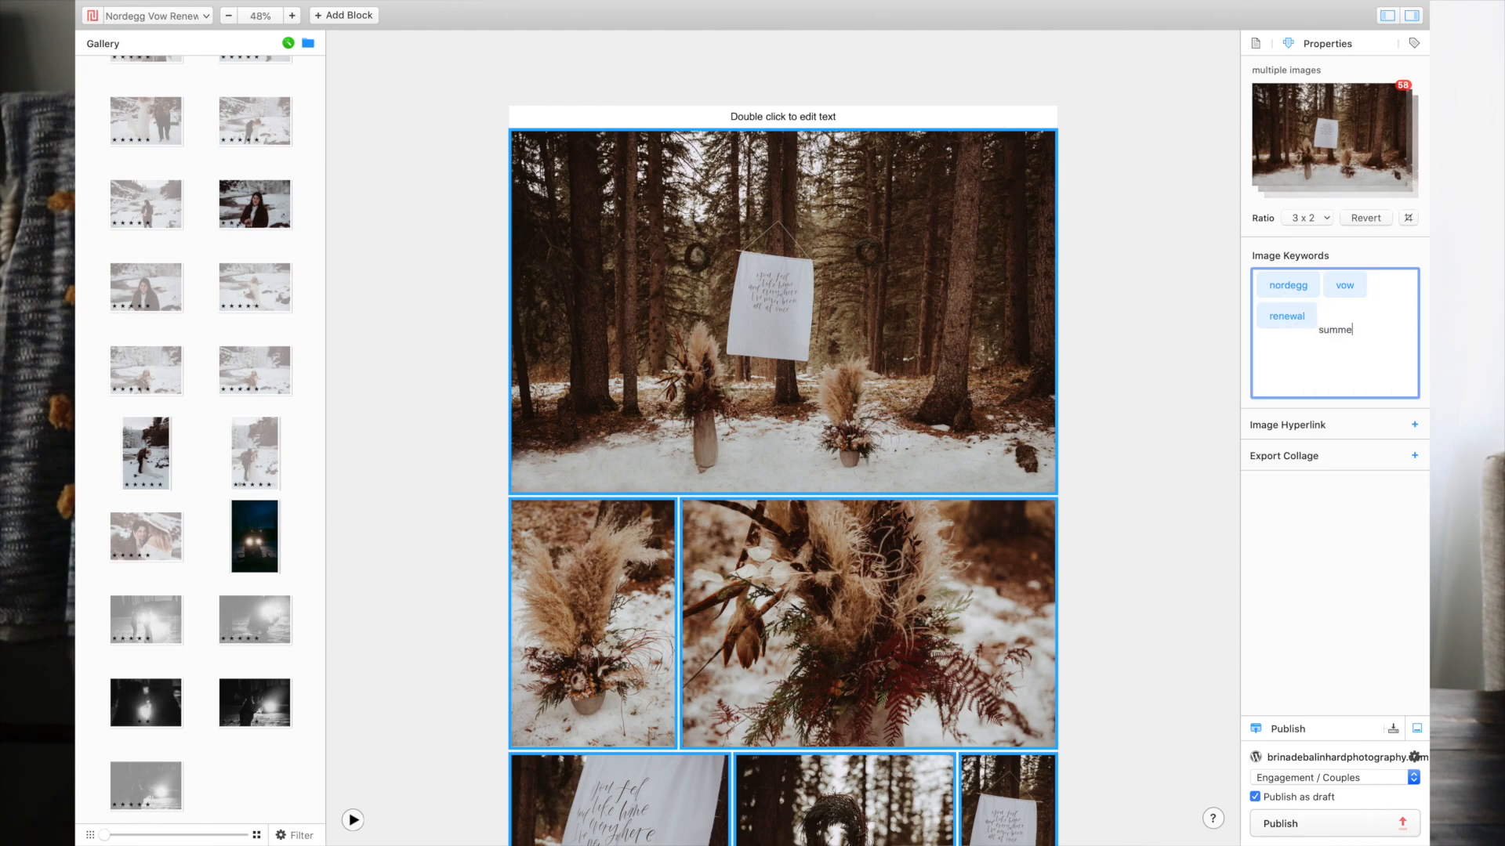
text(r,slumber,retr)
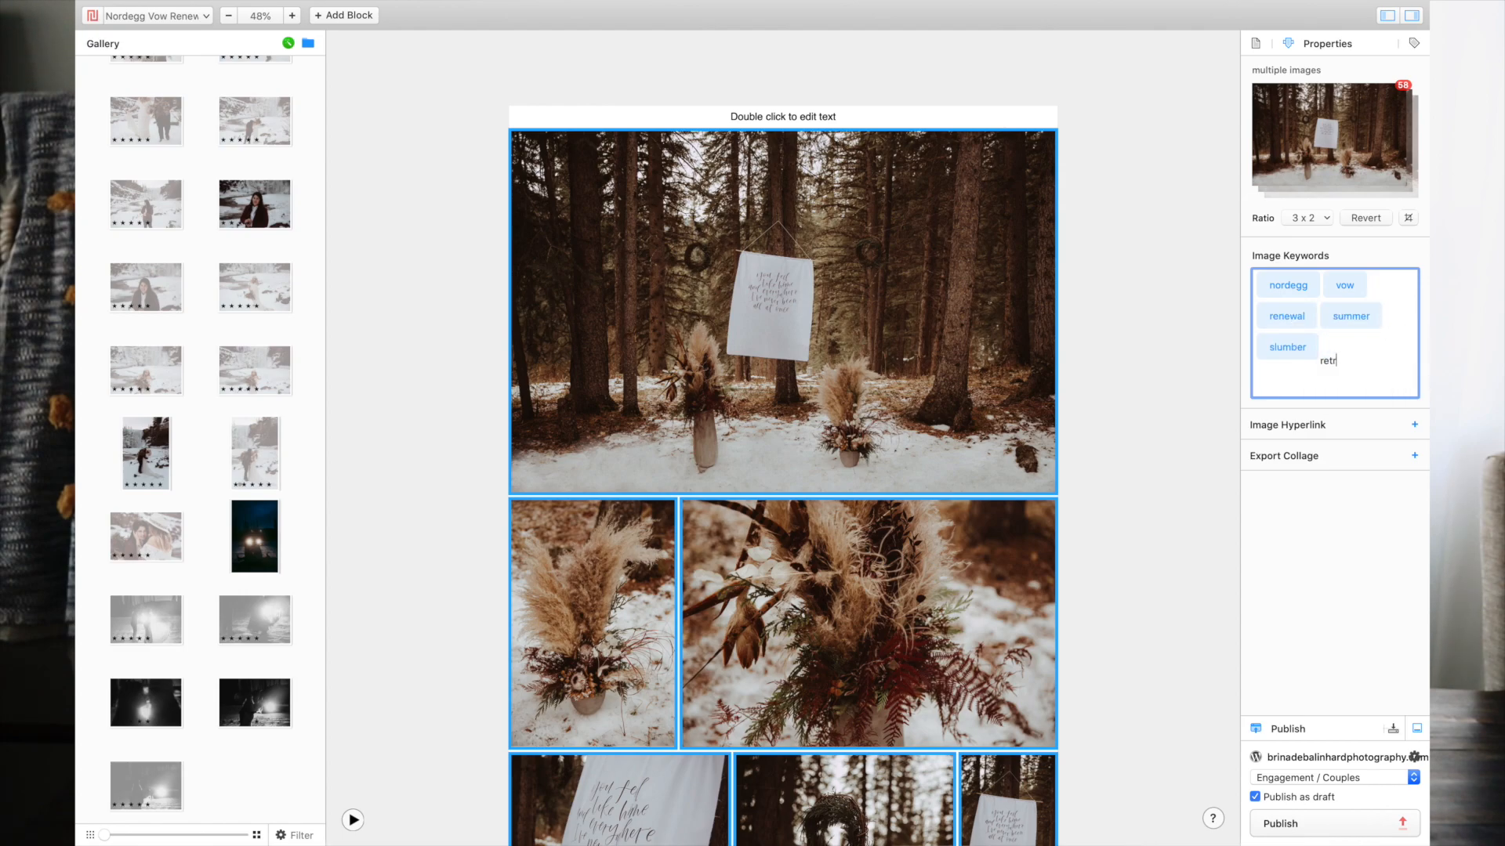
text(eat,)
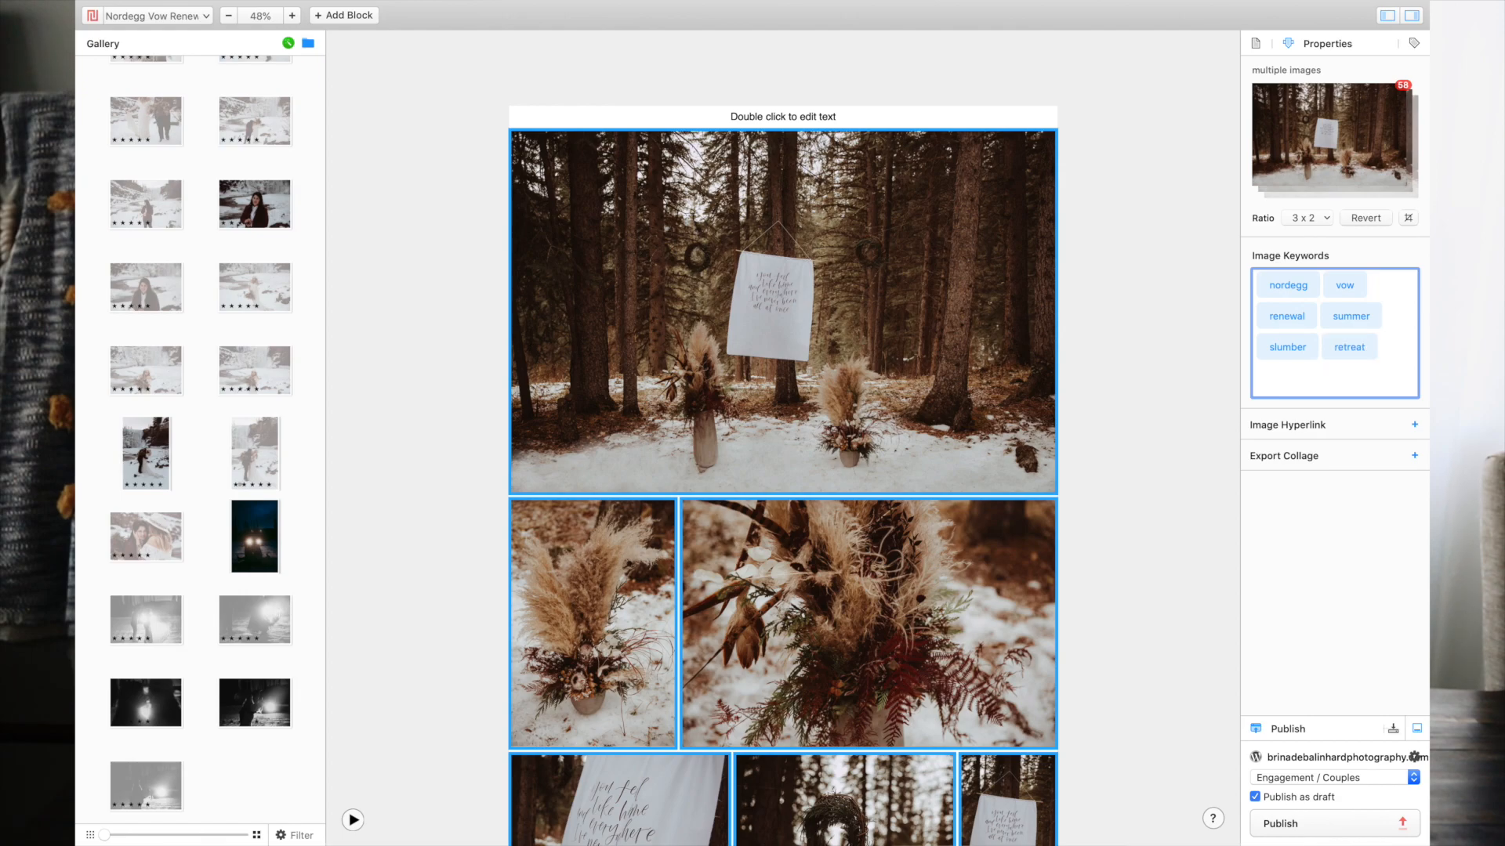
click(1091, 468)
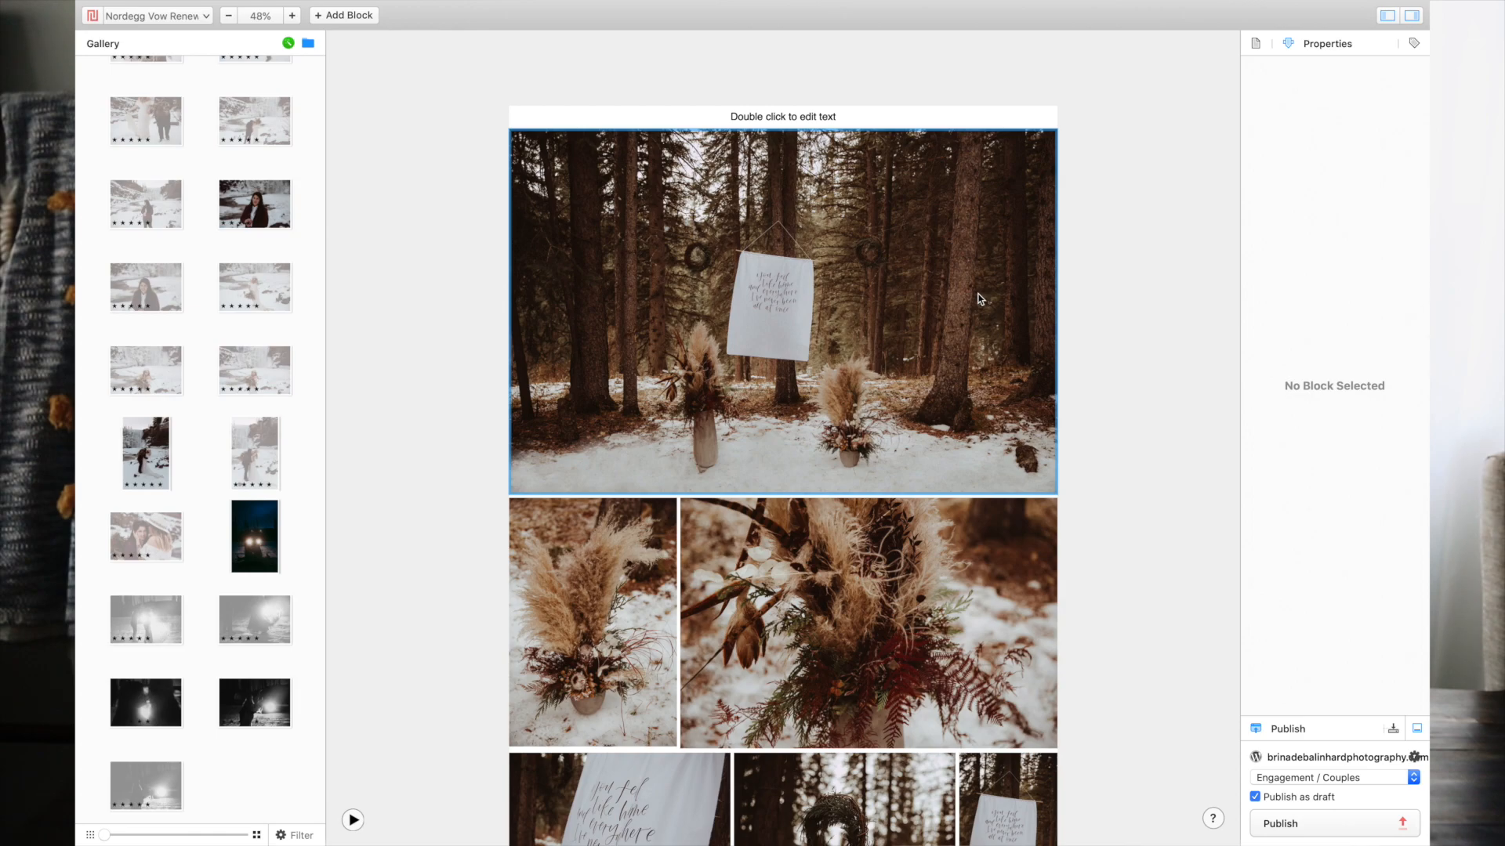
Step: Open the SEO settings and change the blog's publishing category to Wedding
mouse_move(1417, 6)
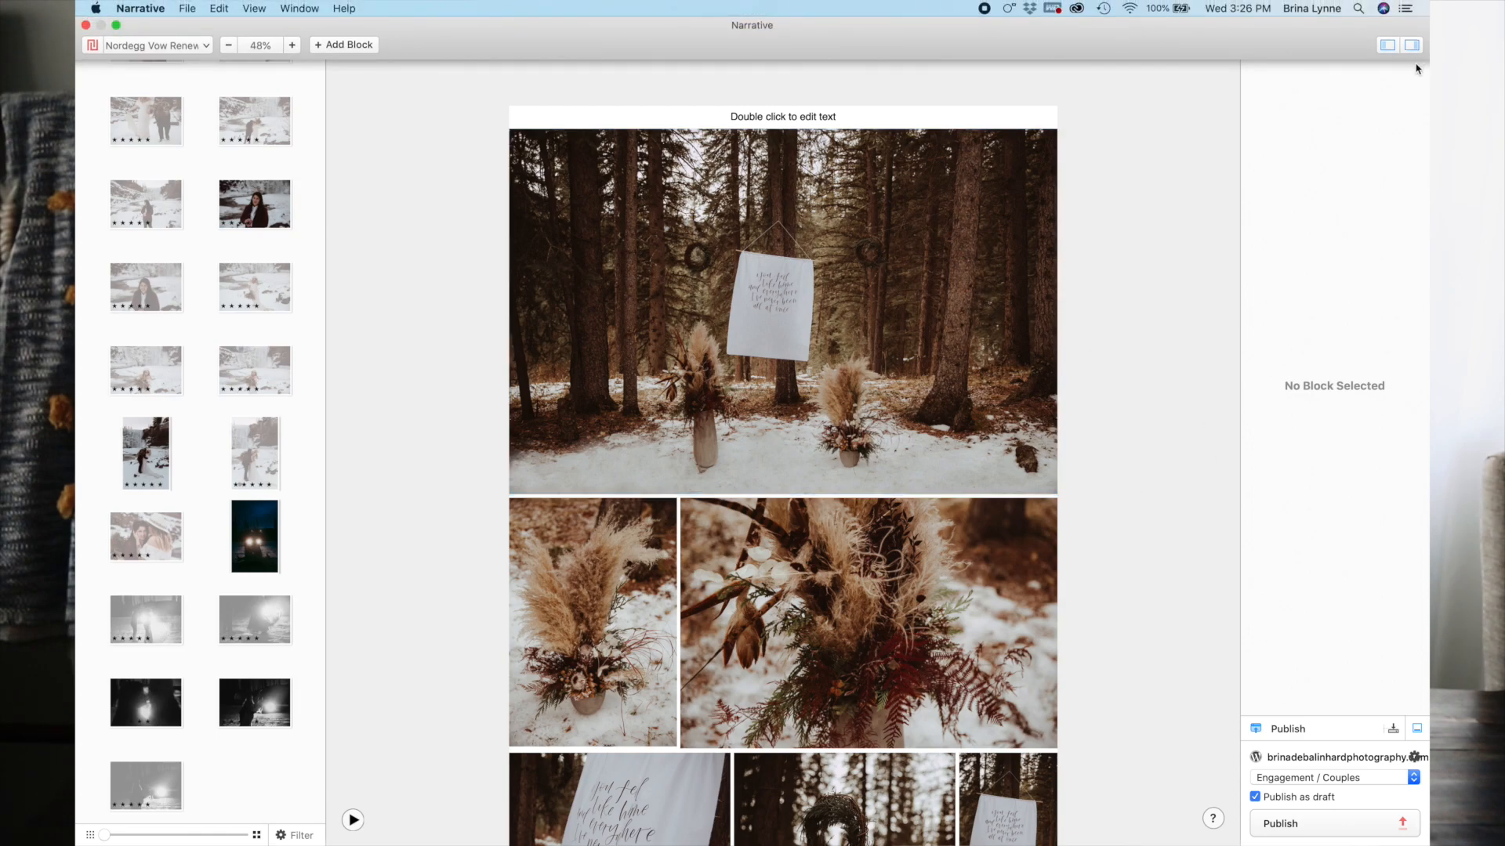
click(1416, 46)
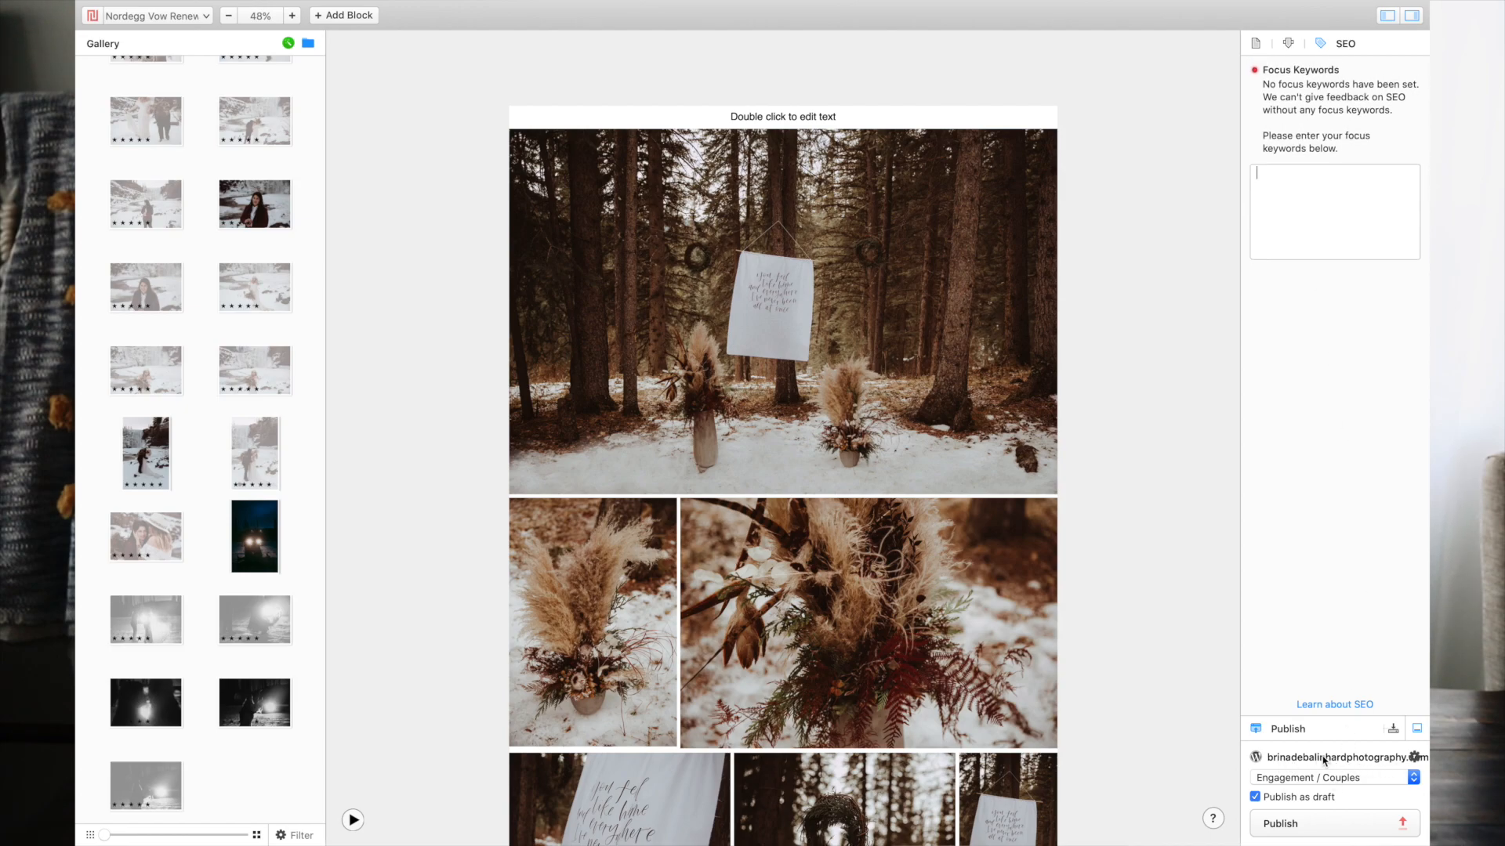
click(1336, 778)
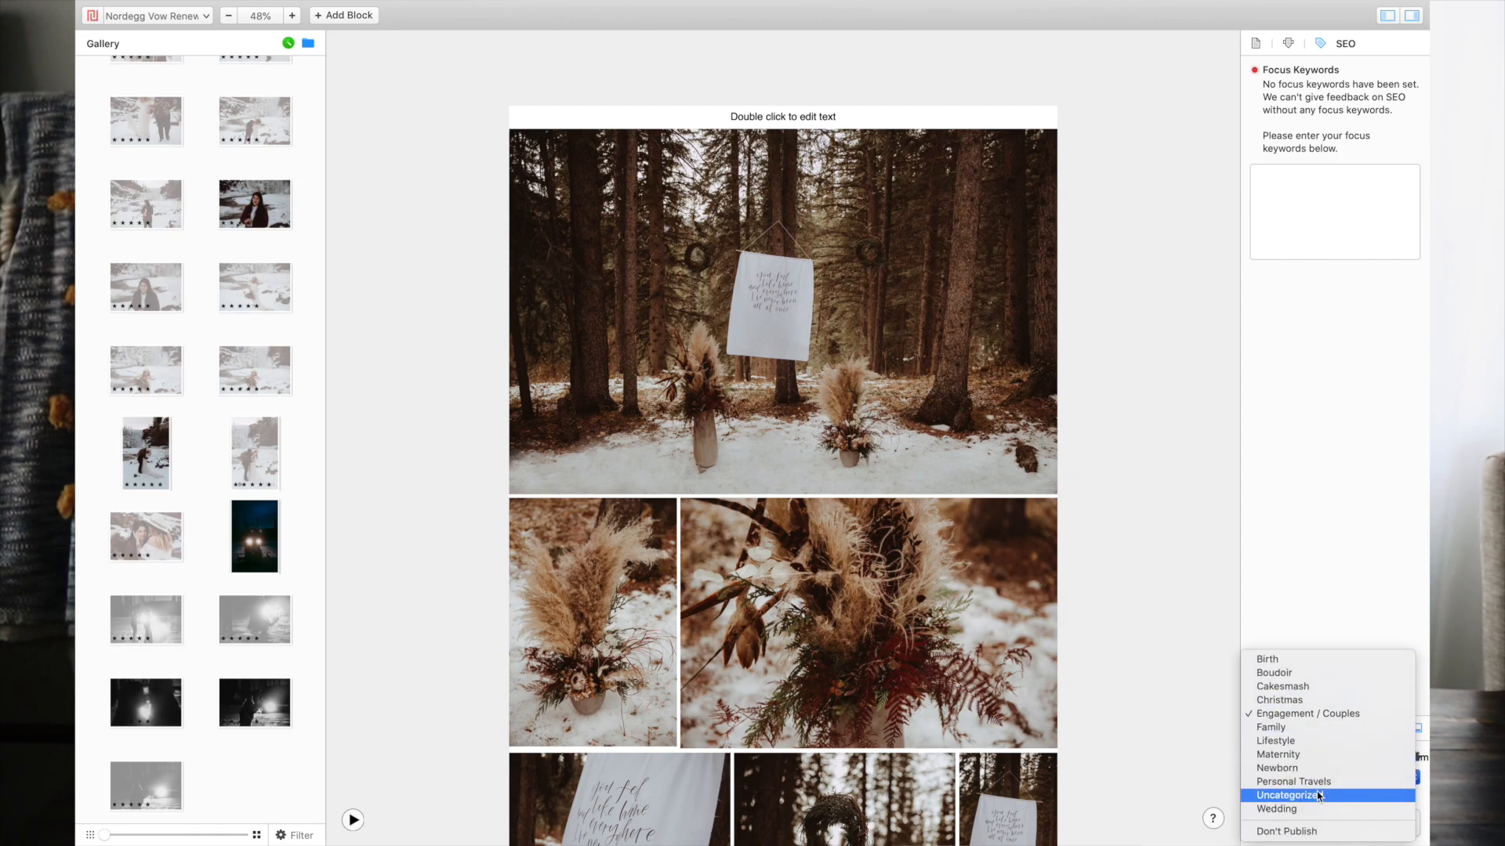
click(1313, 807)
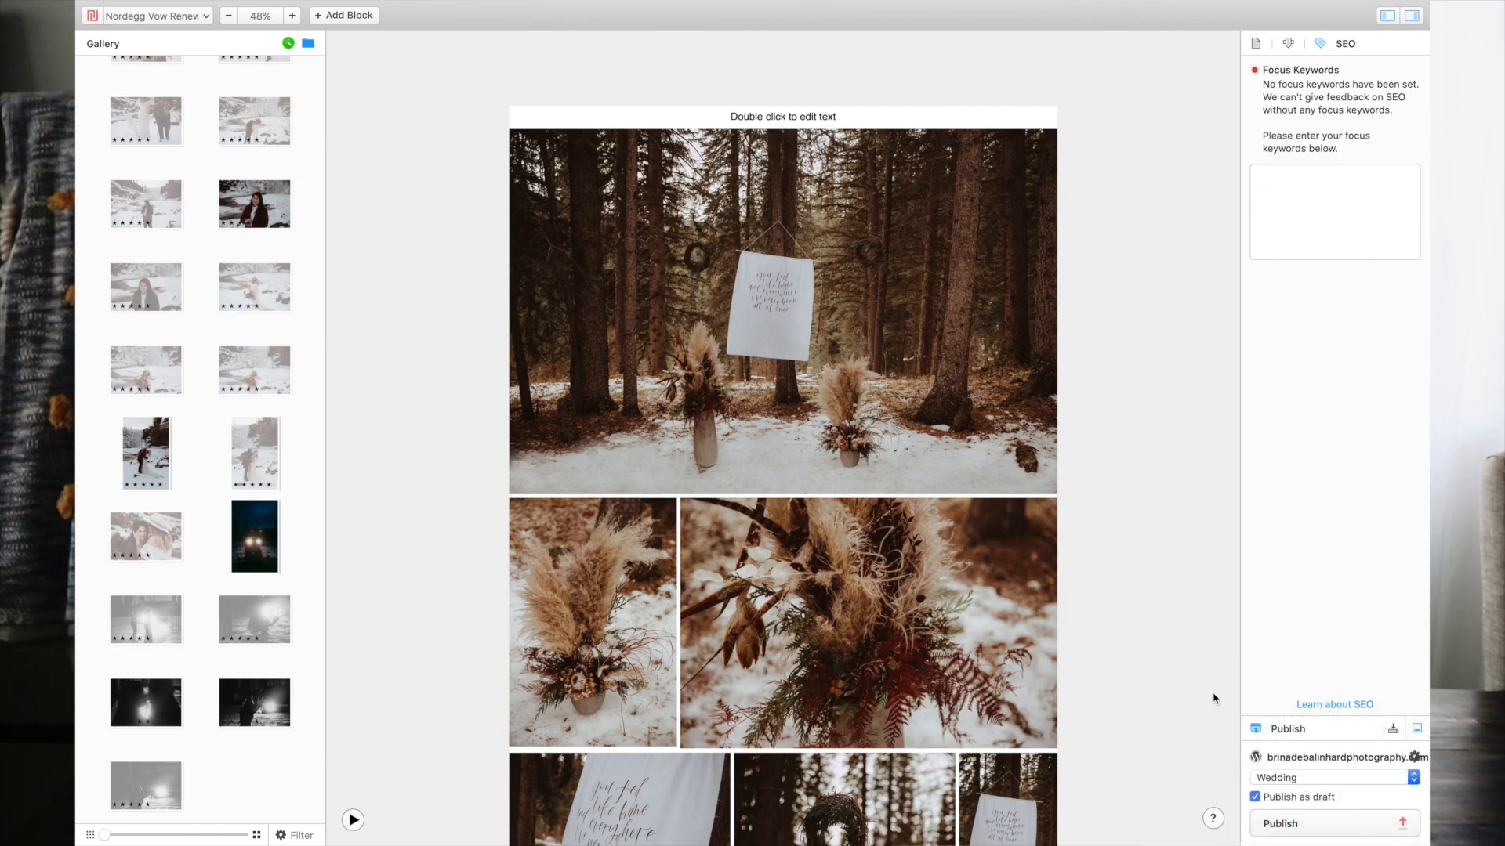
Step: Review the post's photo layout at different magnifications, from a 10% overview to an 80% close view and back to 50%
scroll(1213, 698, down, 2)
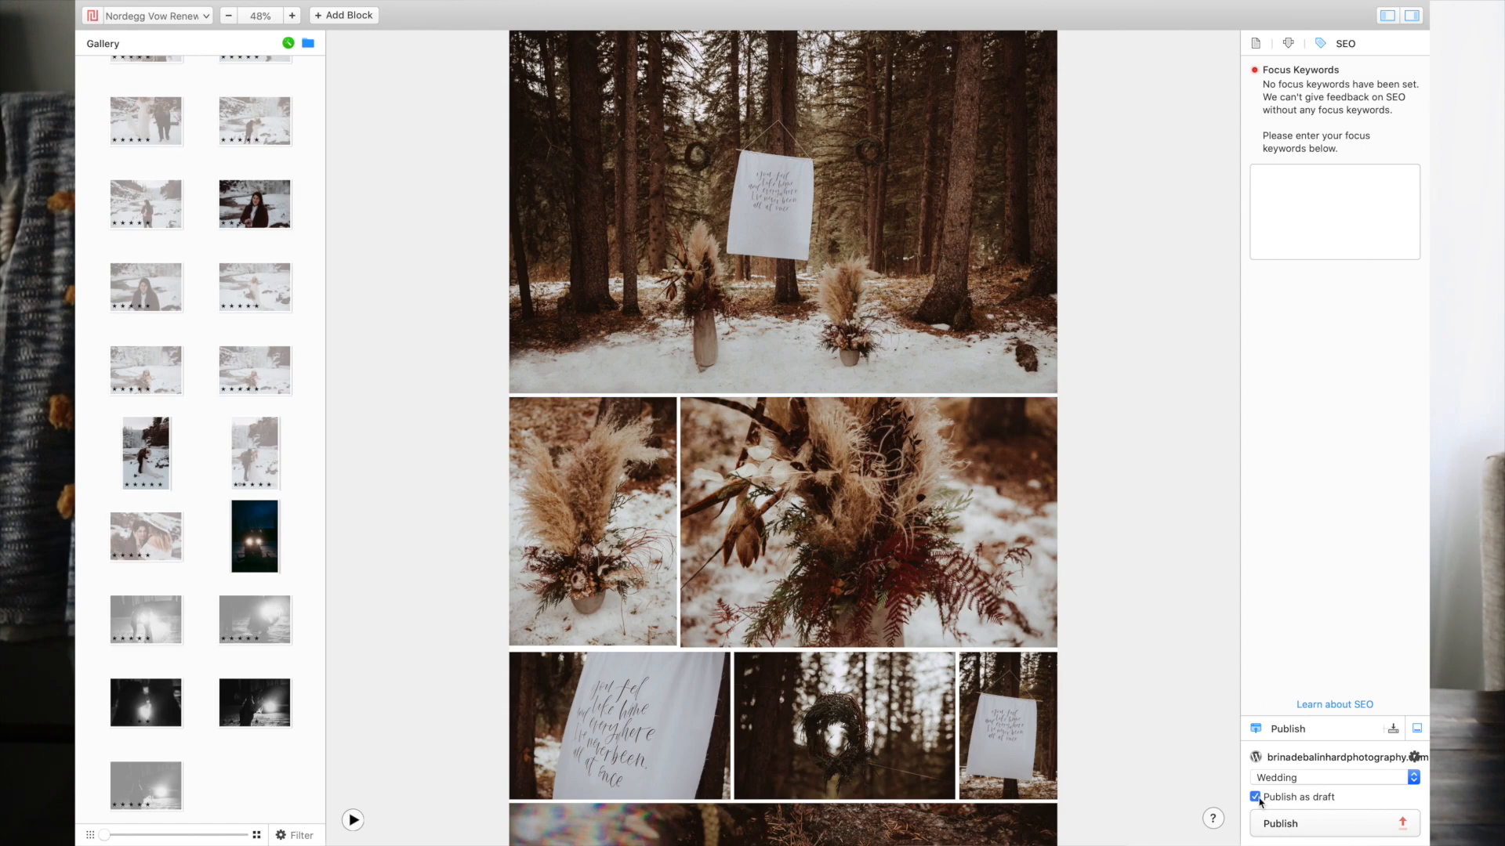
click(581, 570)
scroll(642, 486, up, 3)
scroll(641, 486, down, 10)
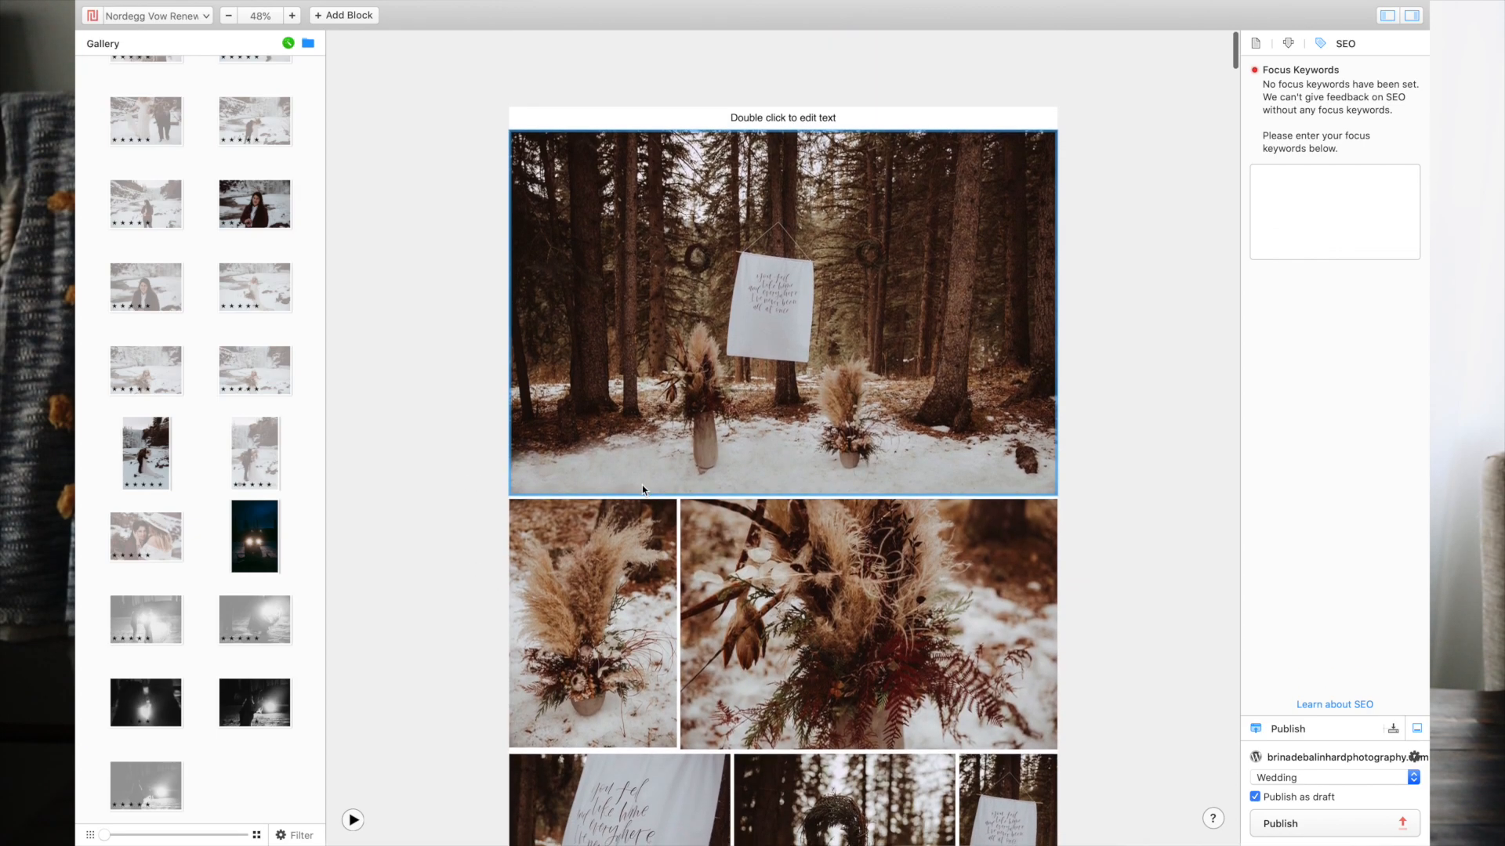
scroll(644, 491, down, 5)
scroll(643, 490, up, 15)
click(229, 16)
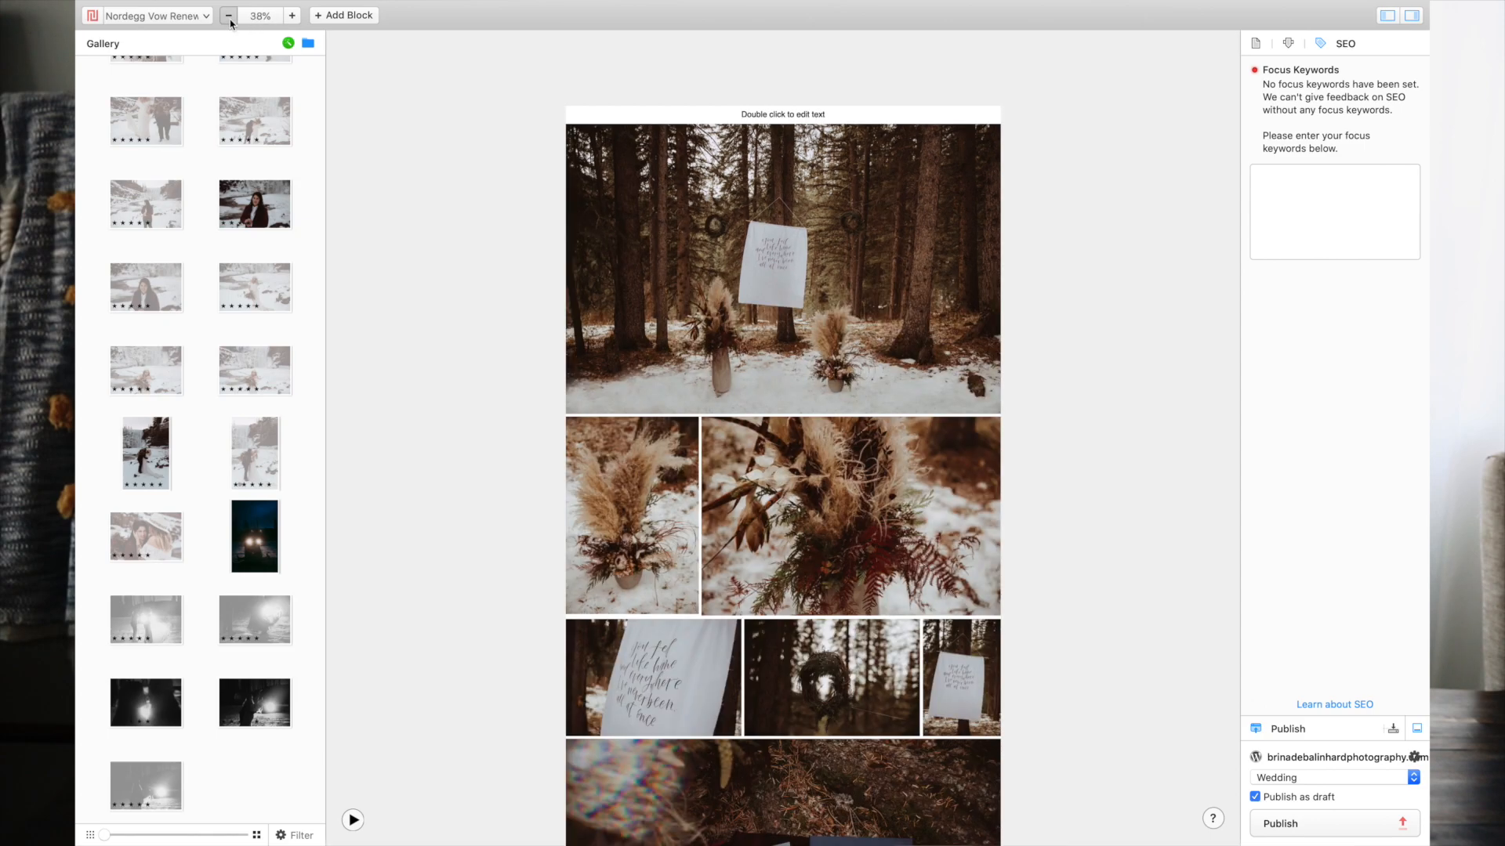
click(229, 16)
click(229, 16)
click(228, 15)
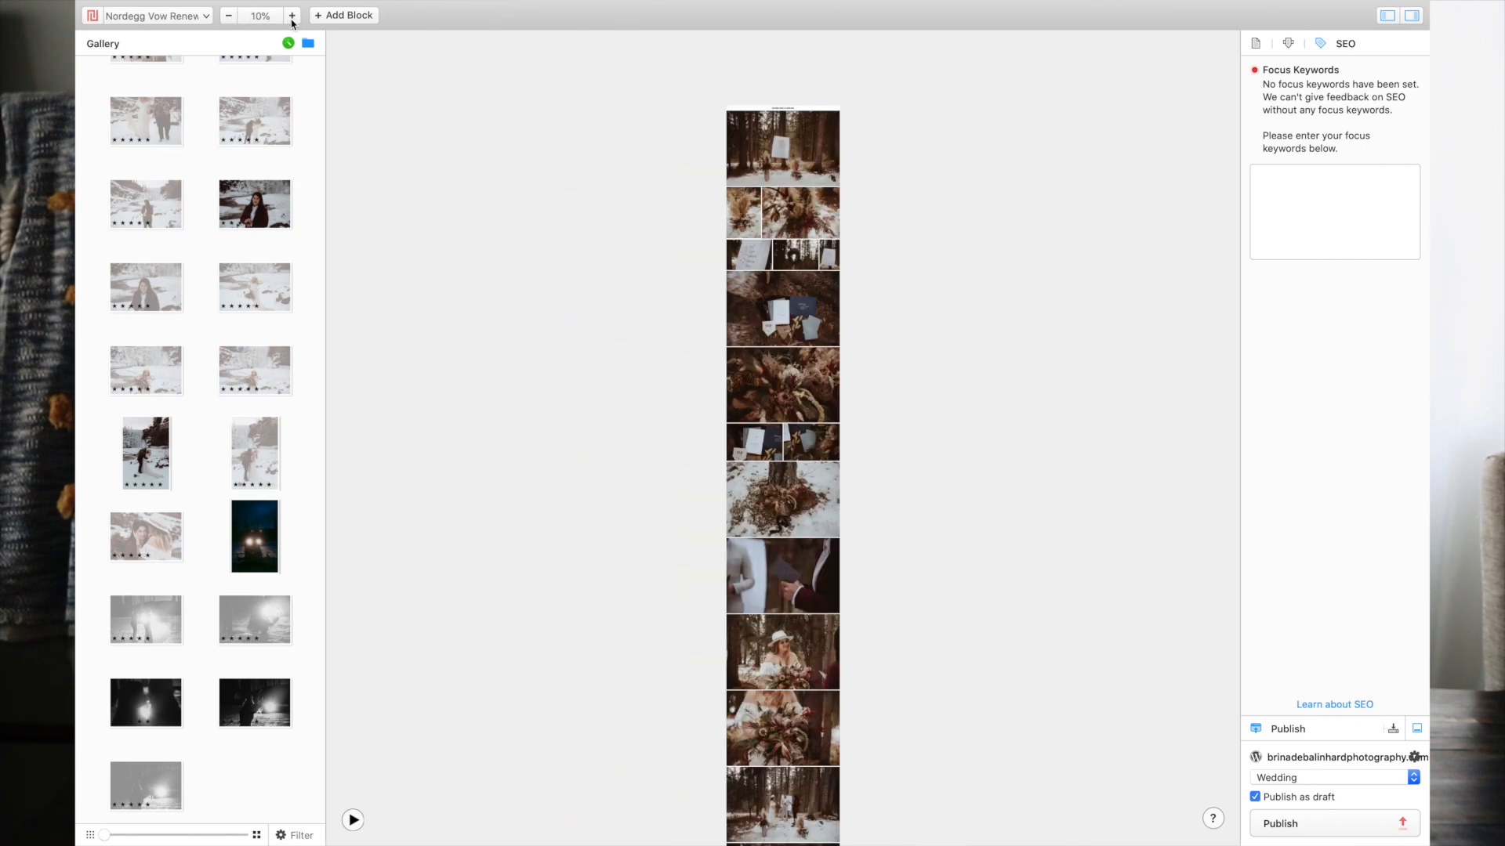
click(292, 16)
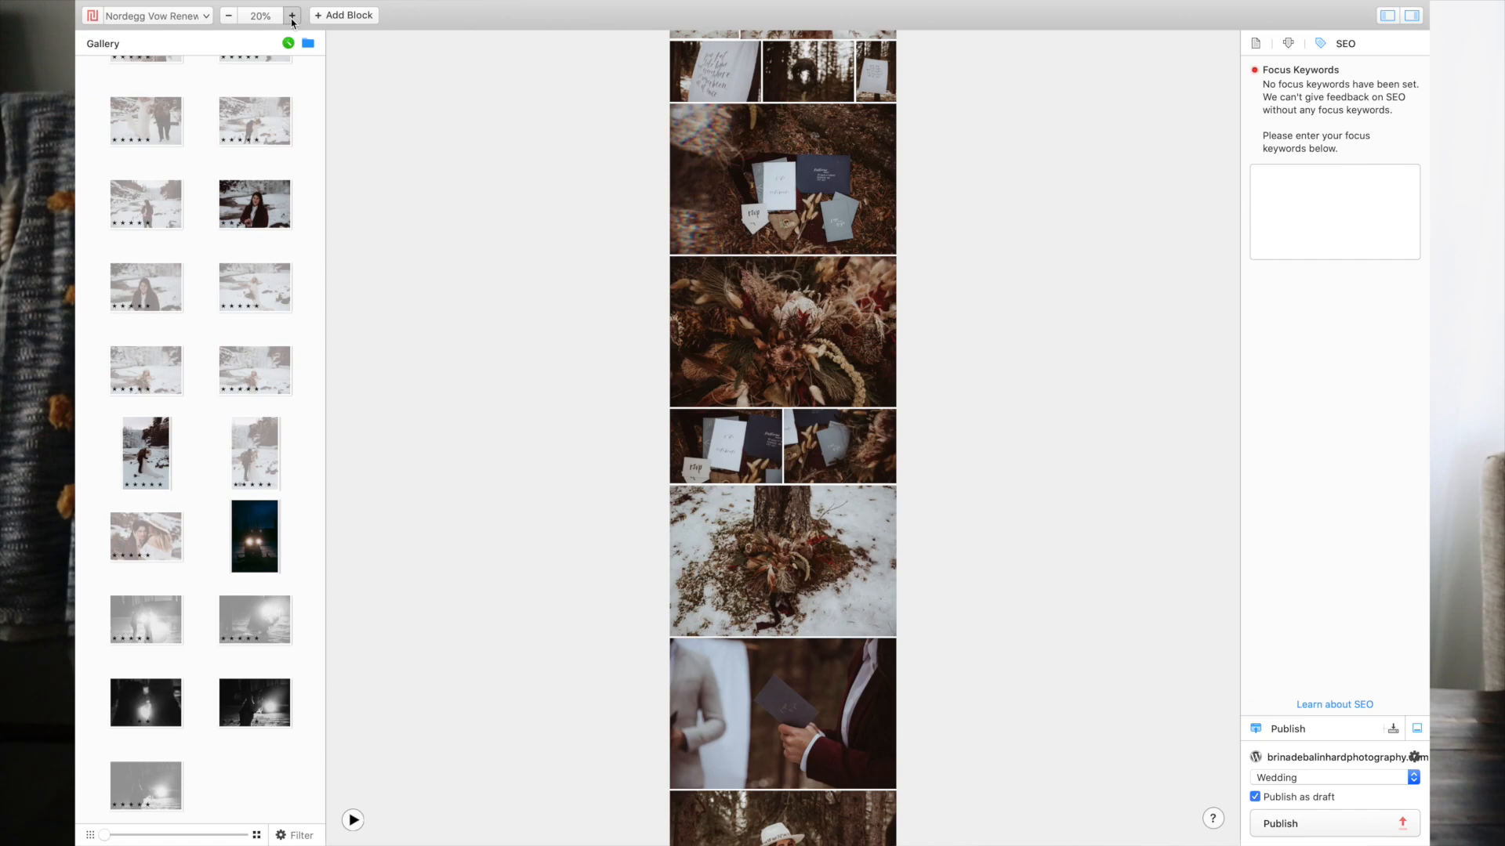
click(292, 16)
click(292, 16)
click(292, 16)
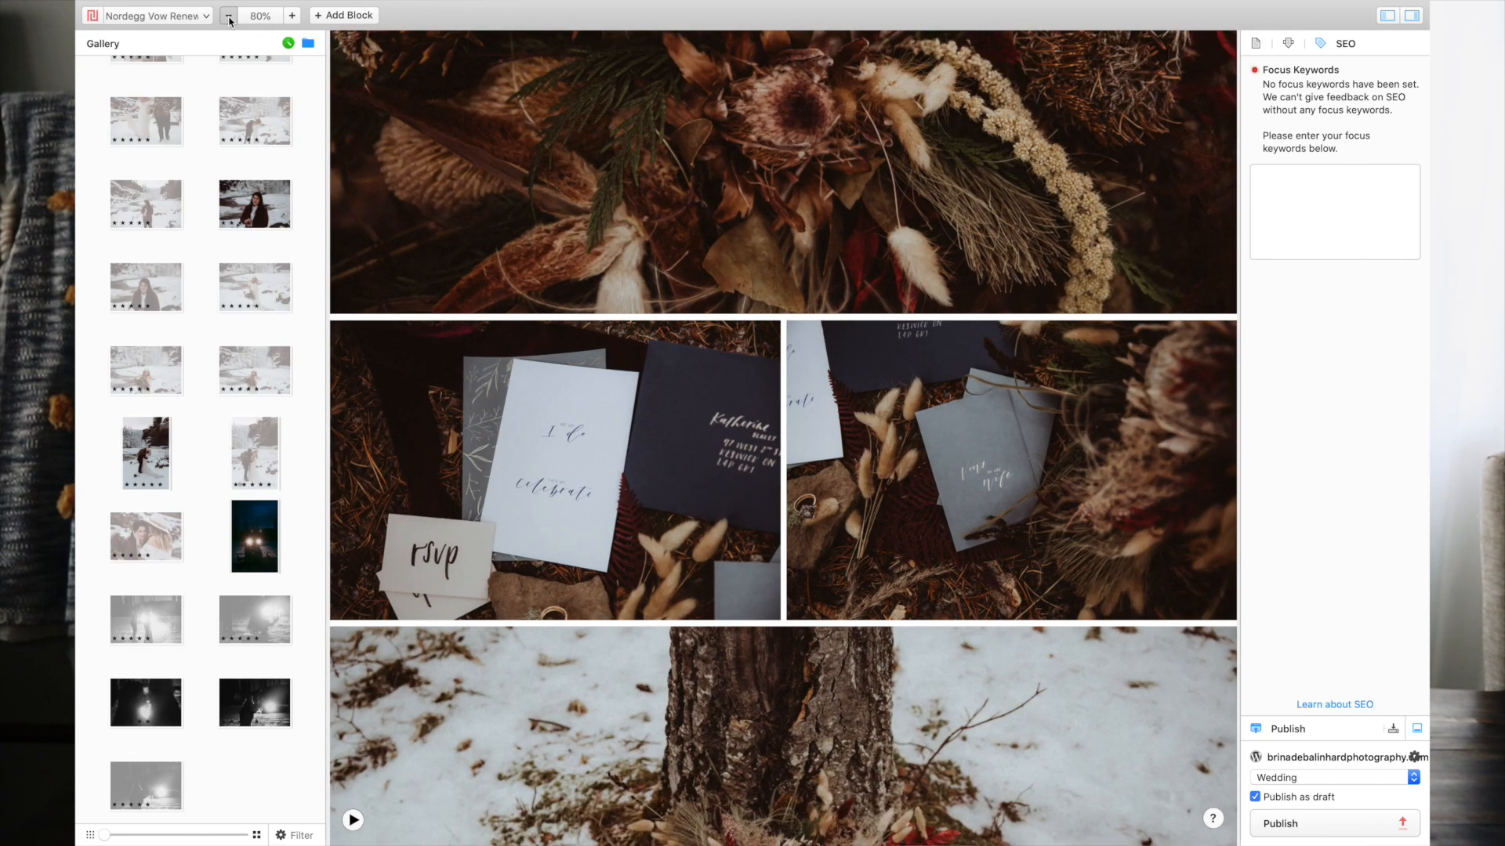
click(229, 15)
click(229, 15)
click(229, 16)
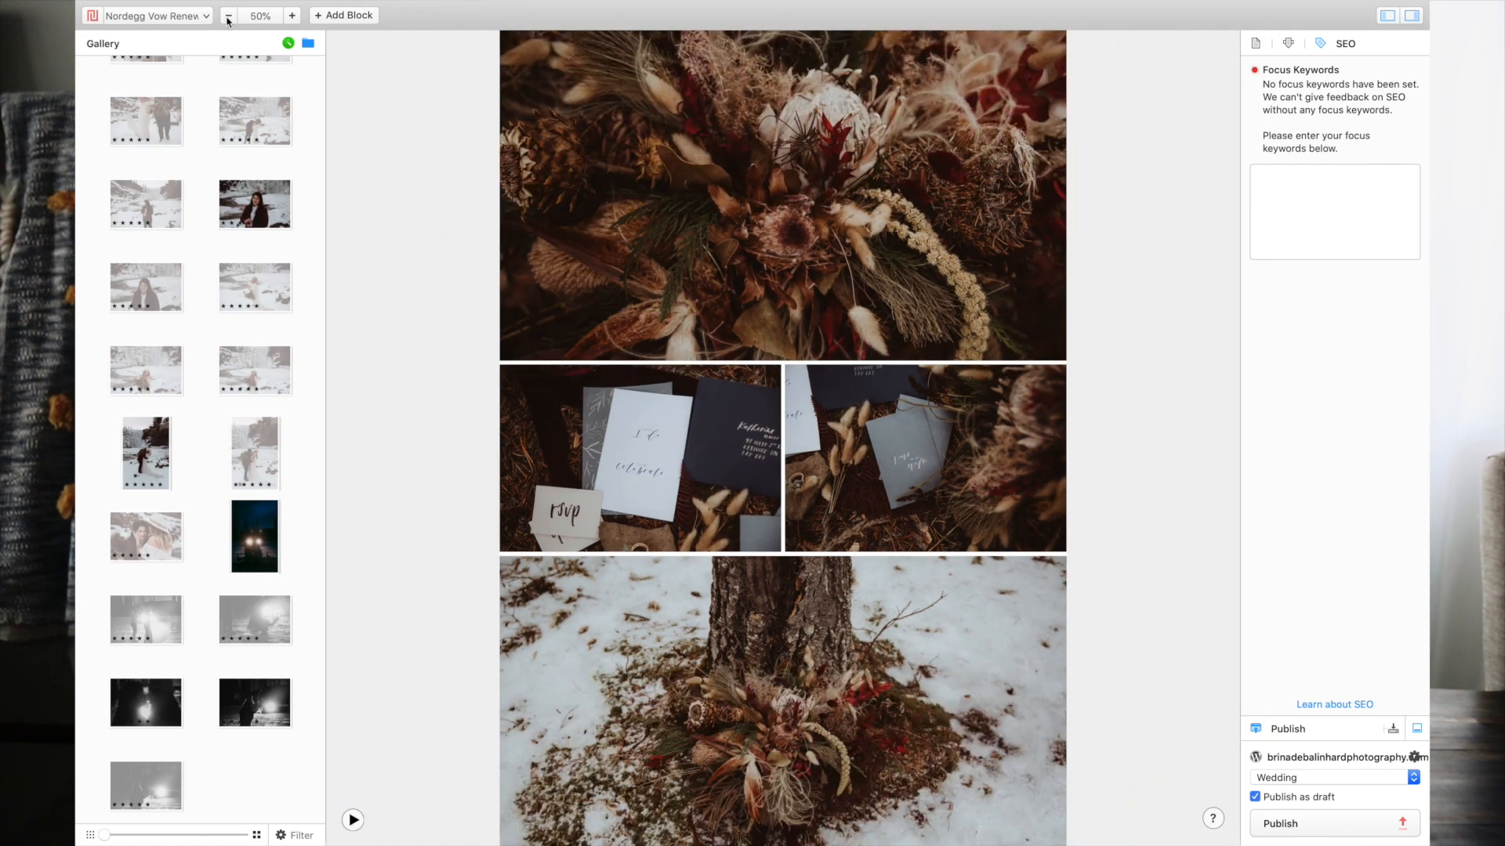
Step: Find the Nordegg vow renewal post in the blog overview, examine its management options and reopen it
click(93, 16)
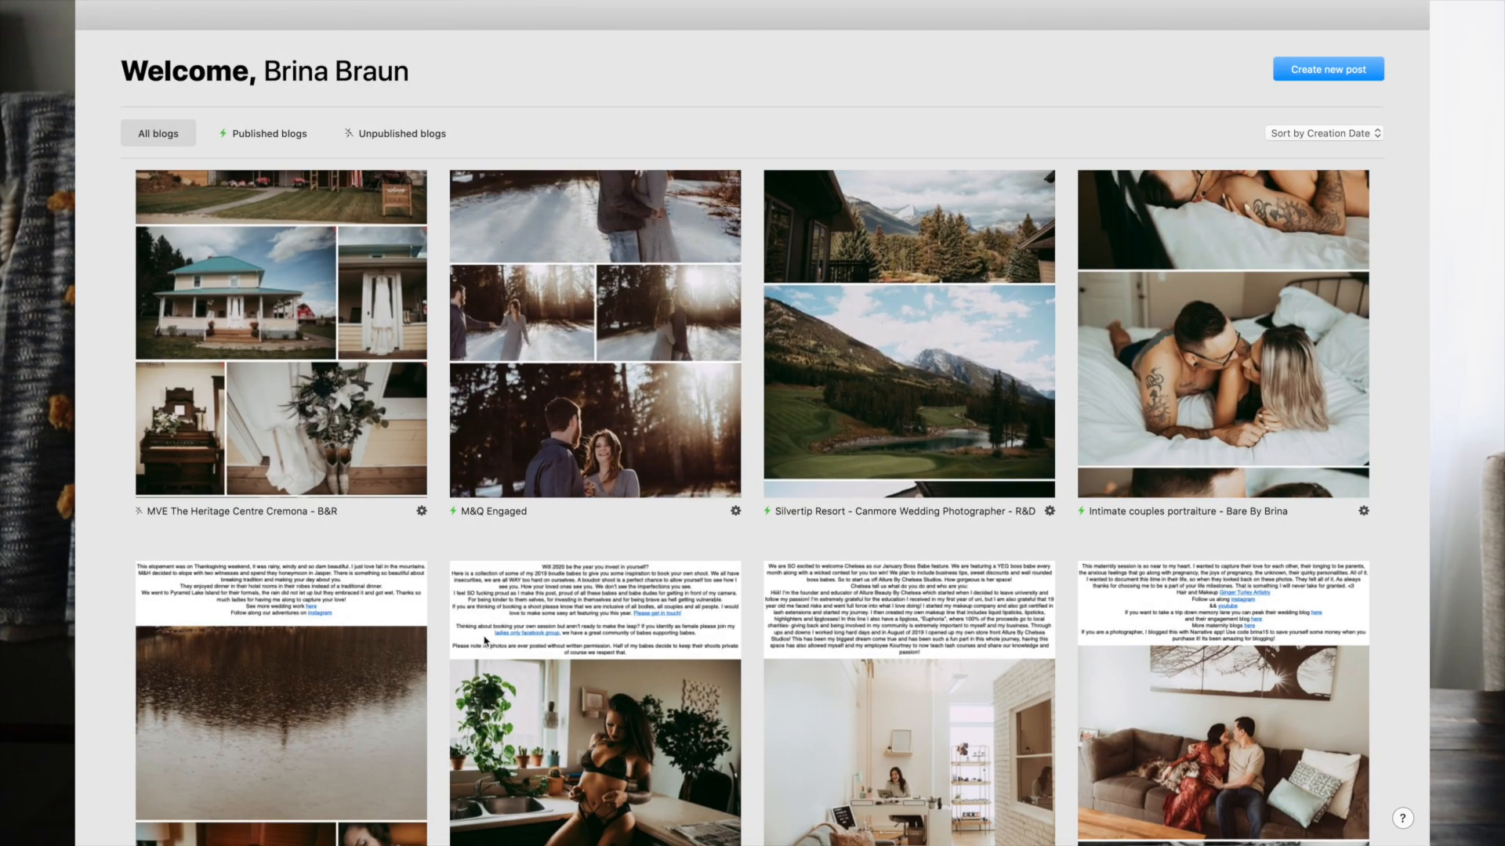
scroll(483, 638, down, 15)
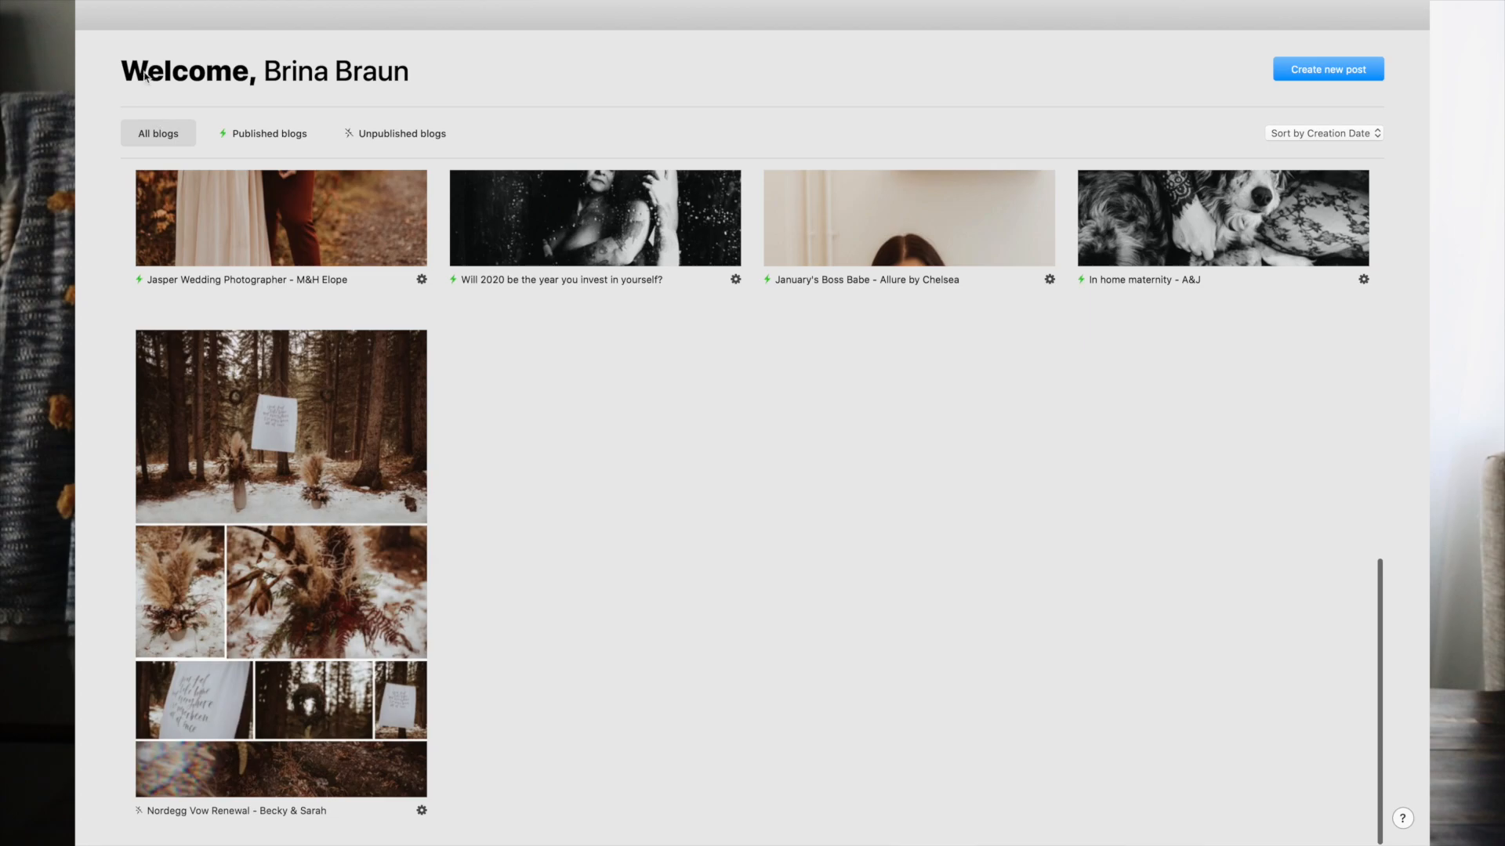
double_click(312, 552)
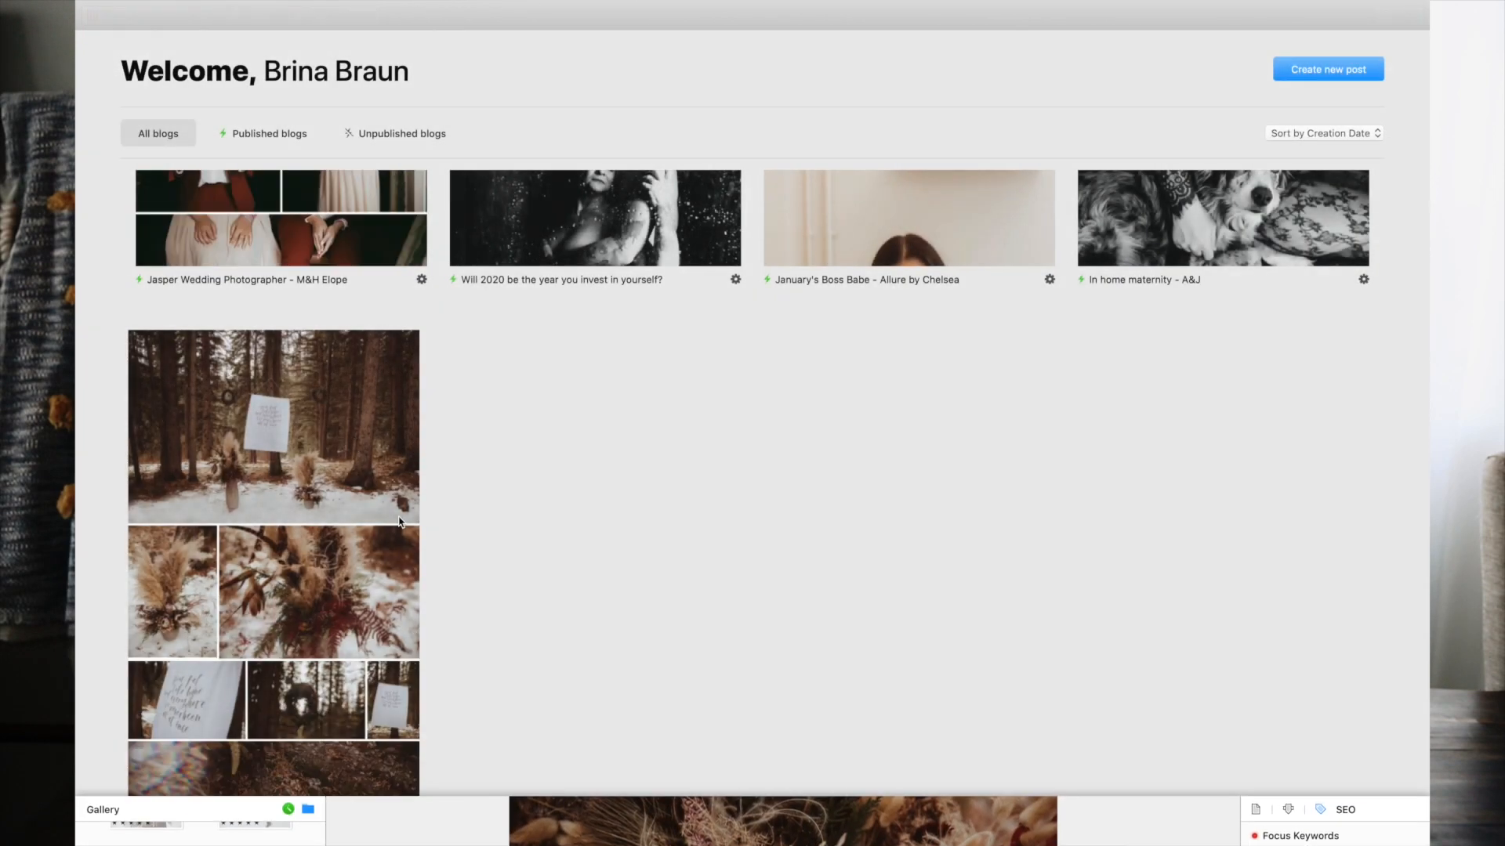
click(412, 810)
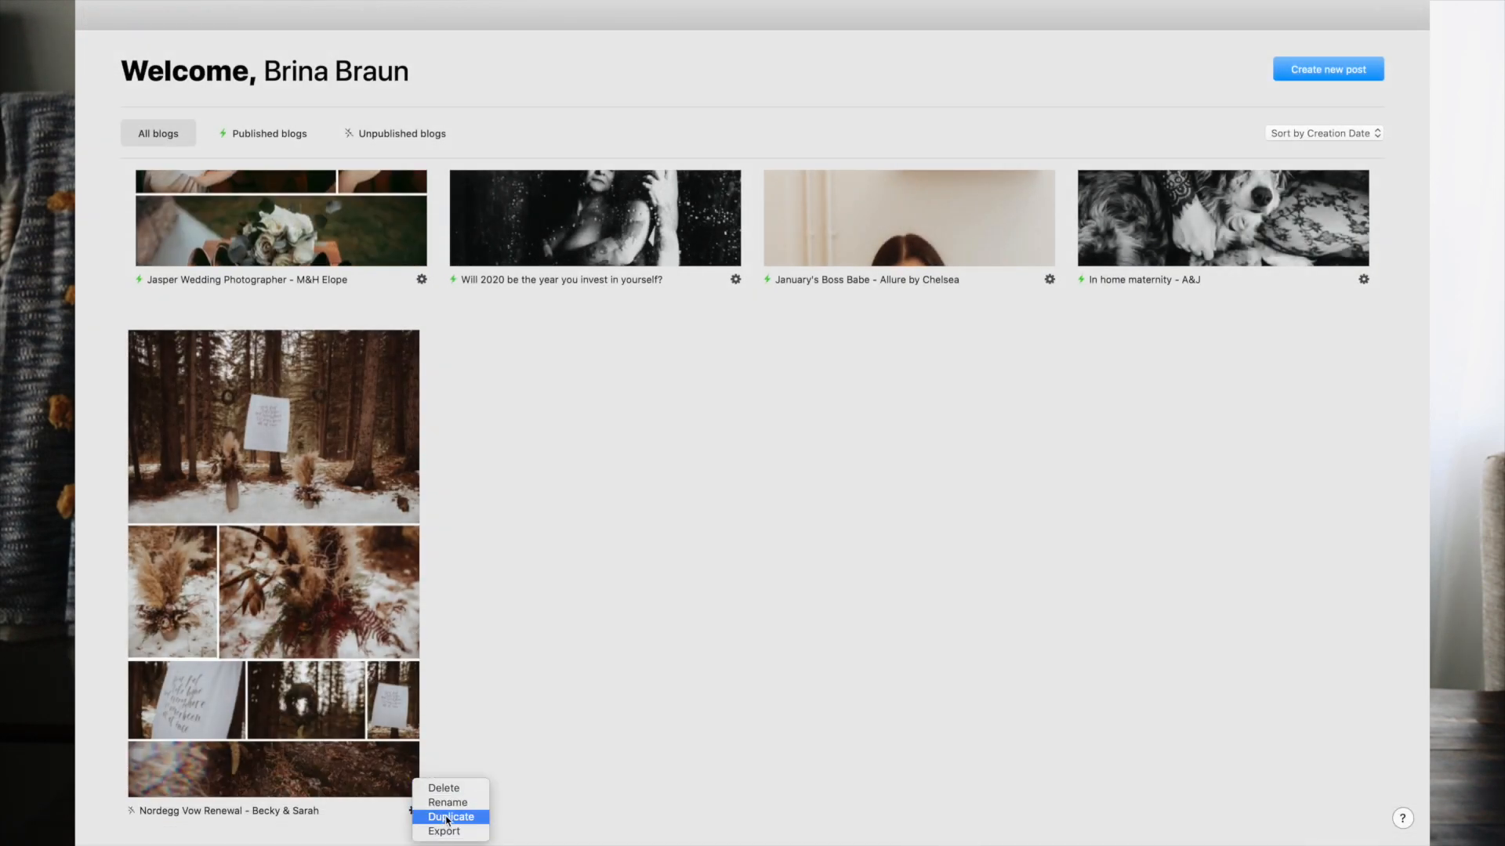
double_click(298, 622)
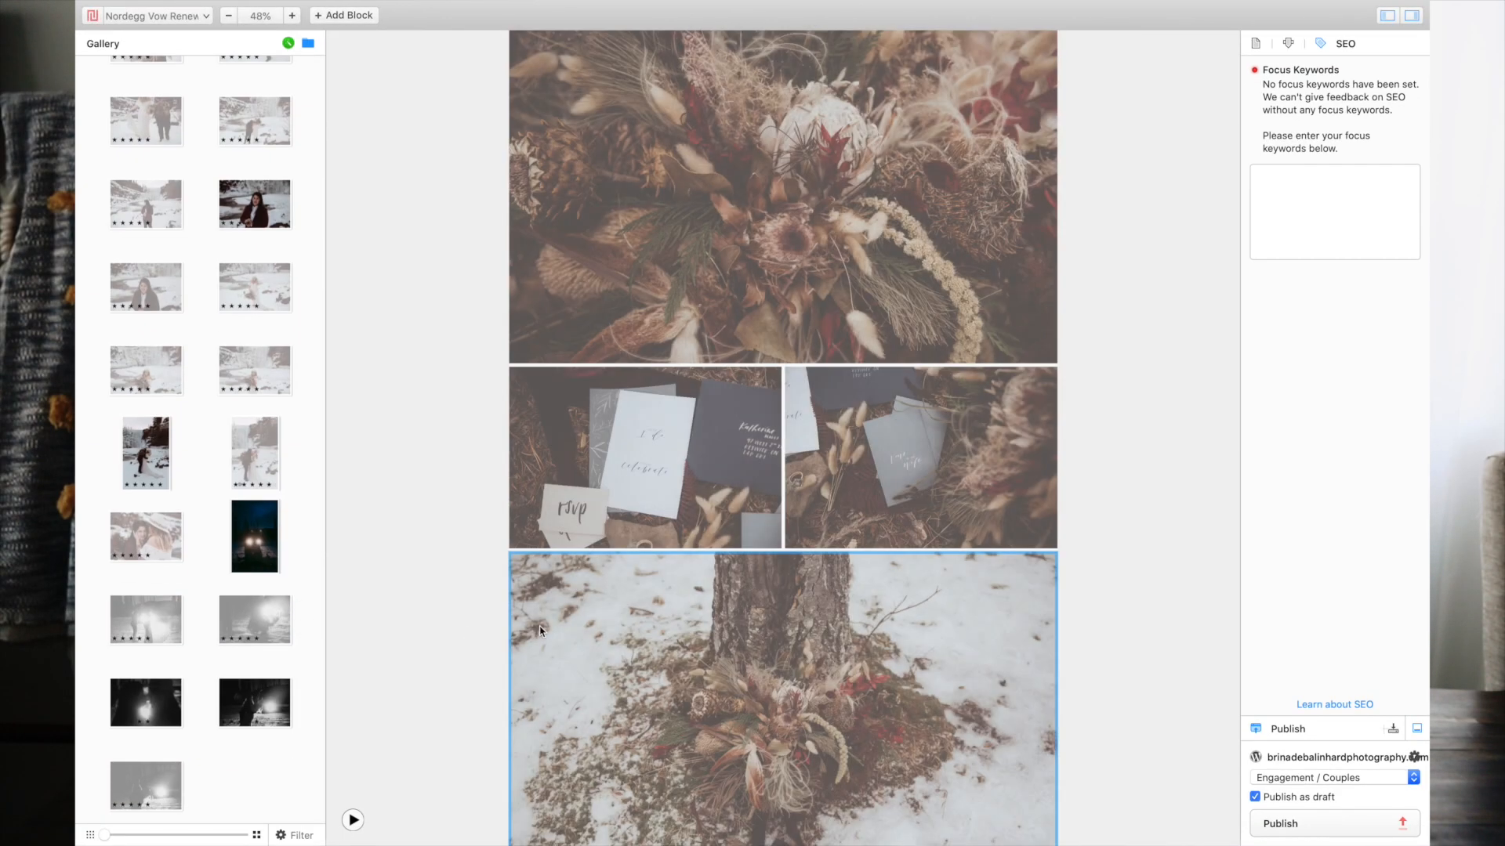
Step: Look over the gallery from its first photos and examine its thumbnail size and filter controls
scroll(280, 489, up, 15)
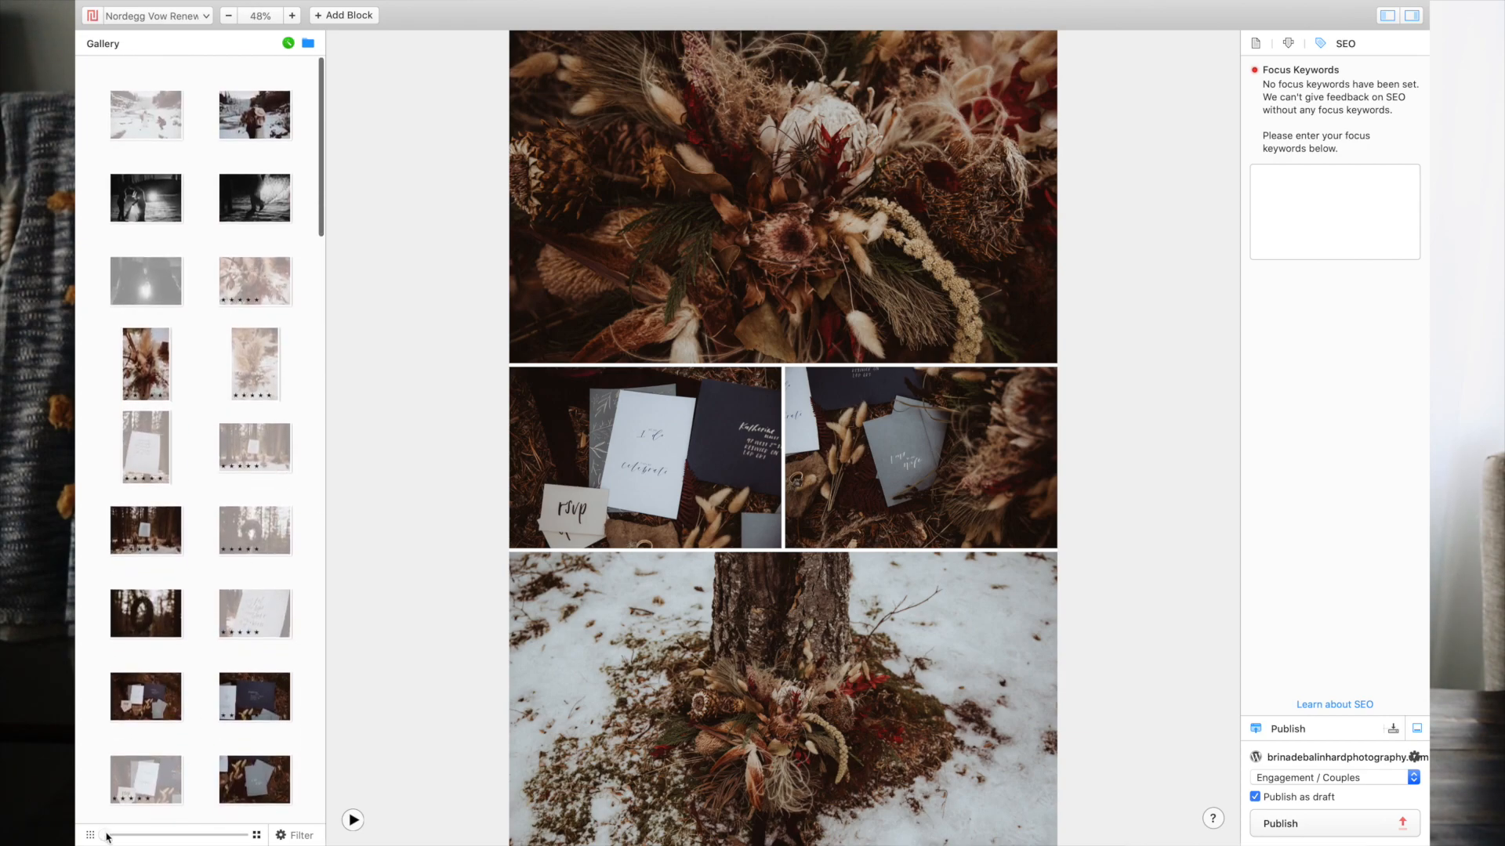
mouse_move(104, 836)
mouse_down()
mouse_move(195, 836)
mouse_move(104, 836)
mouse_up()
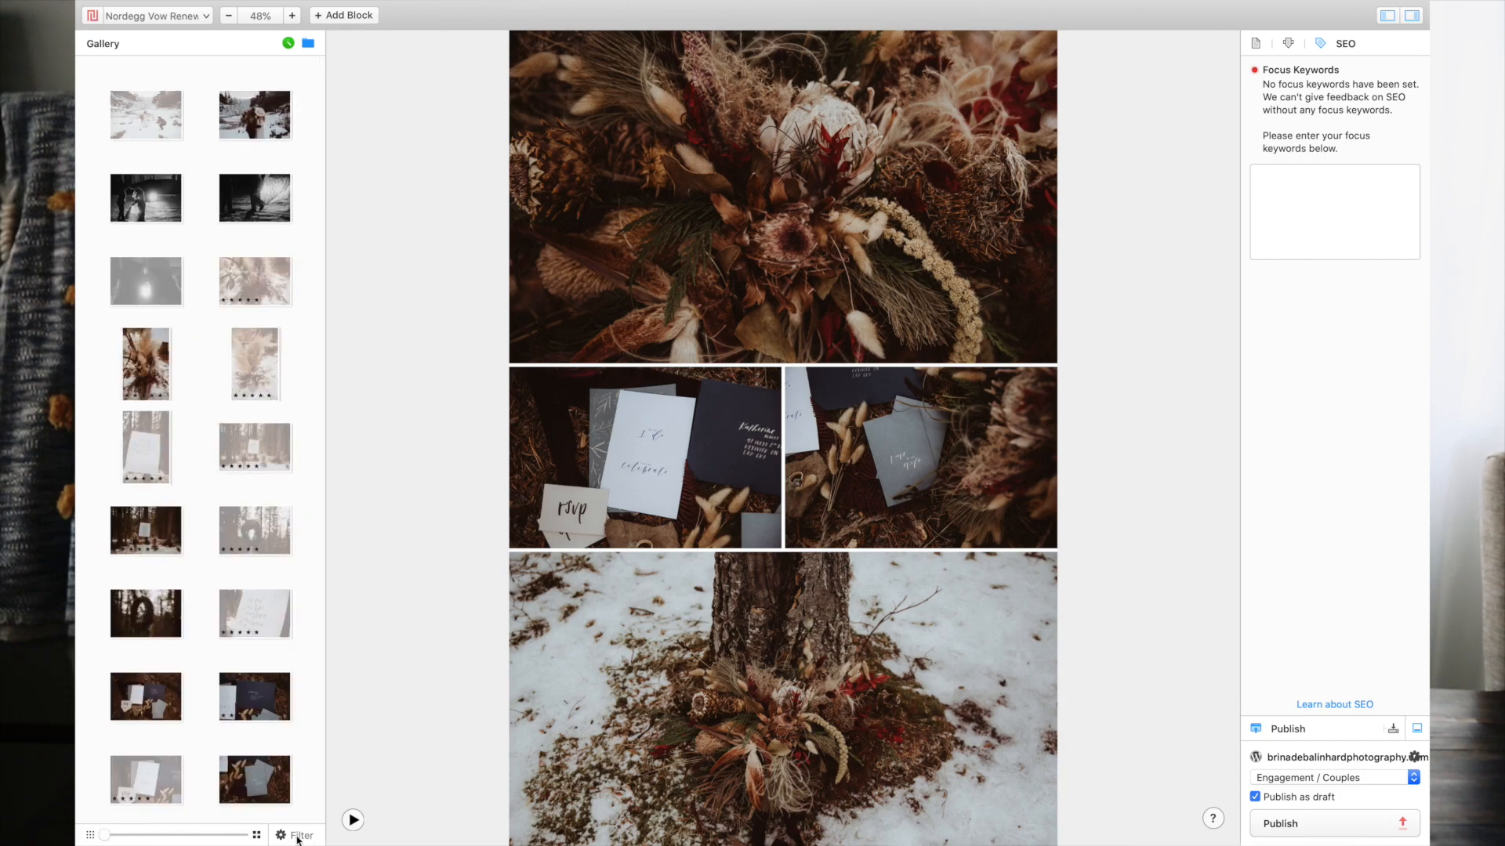
click(981, 511)
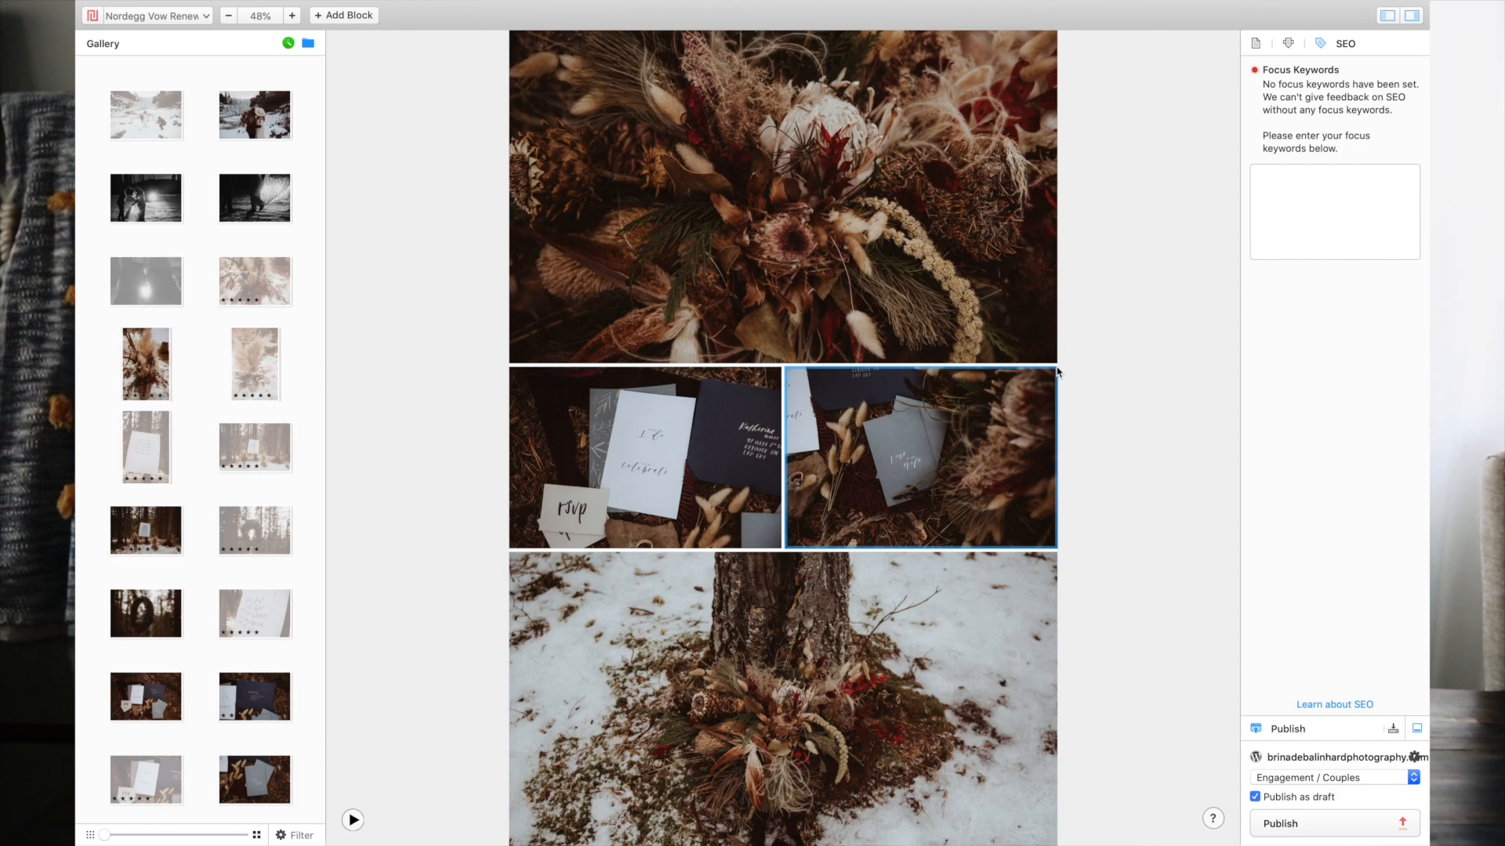
click(821, 149)
Step: Review the finished post from its closing photos to the linked introduction text and the forest ceremony photos
scroll(815, 173, up, 4)
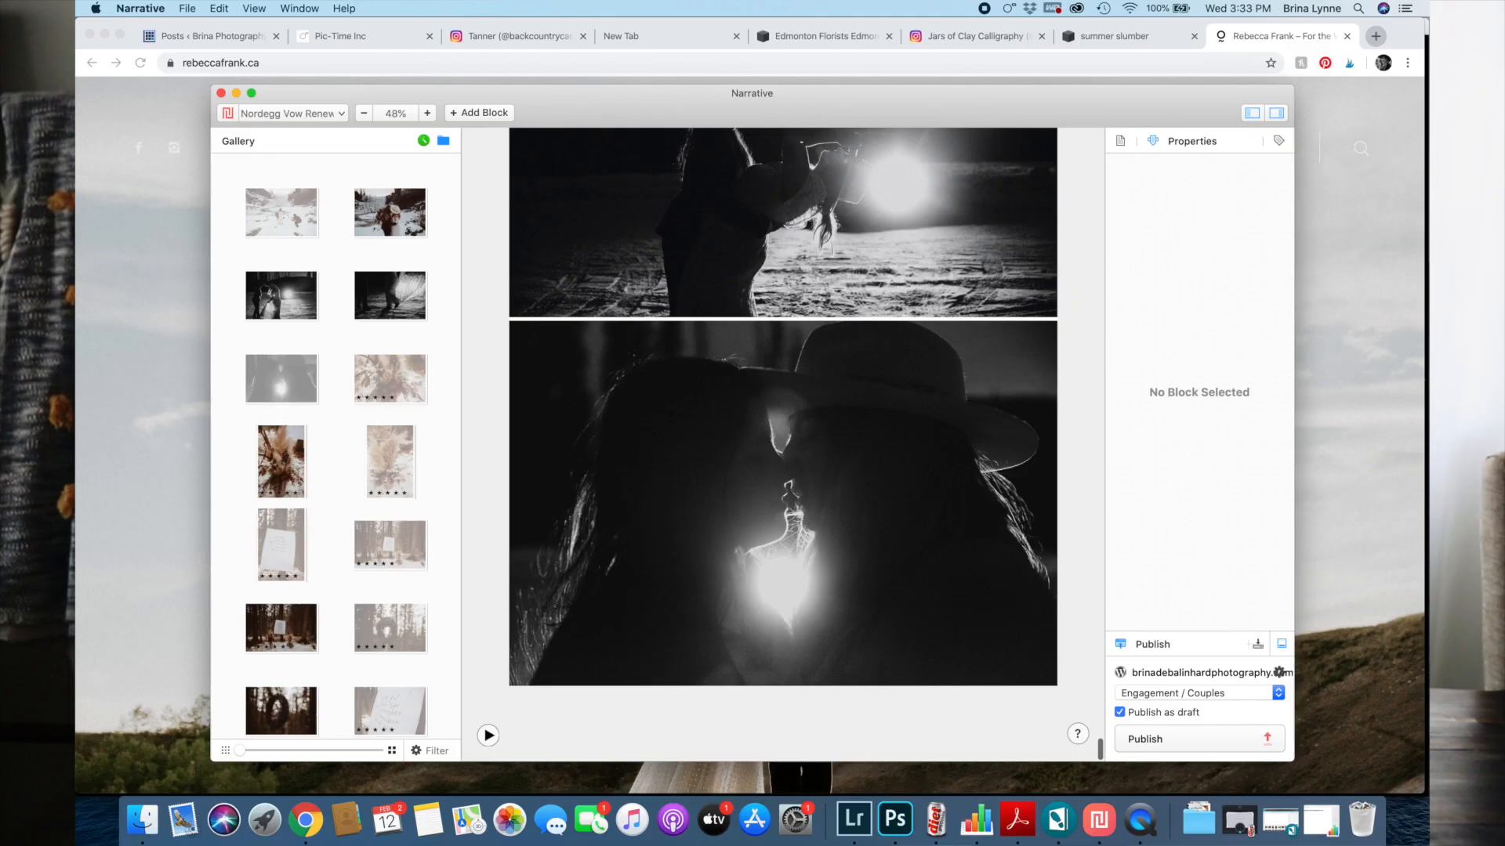
scroll(783, 439, up, 20)
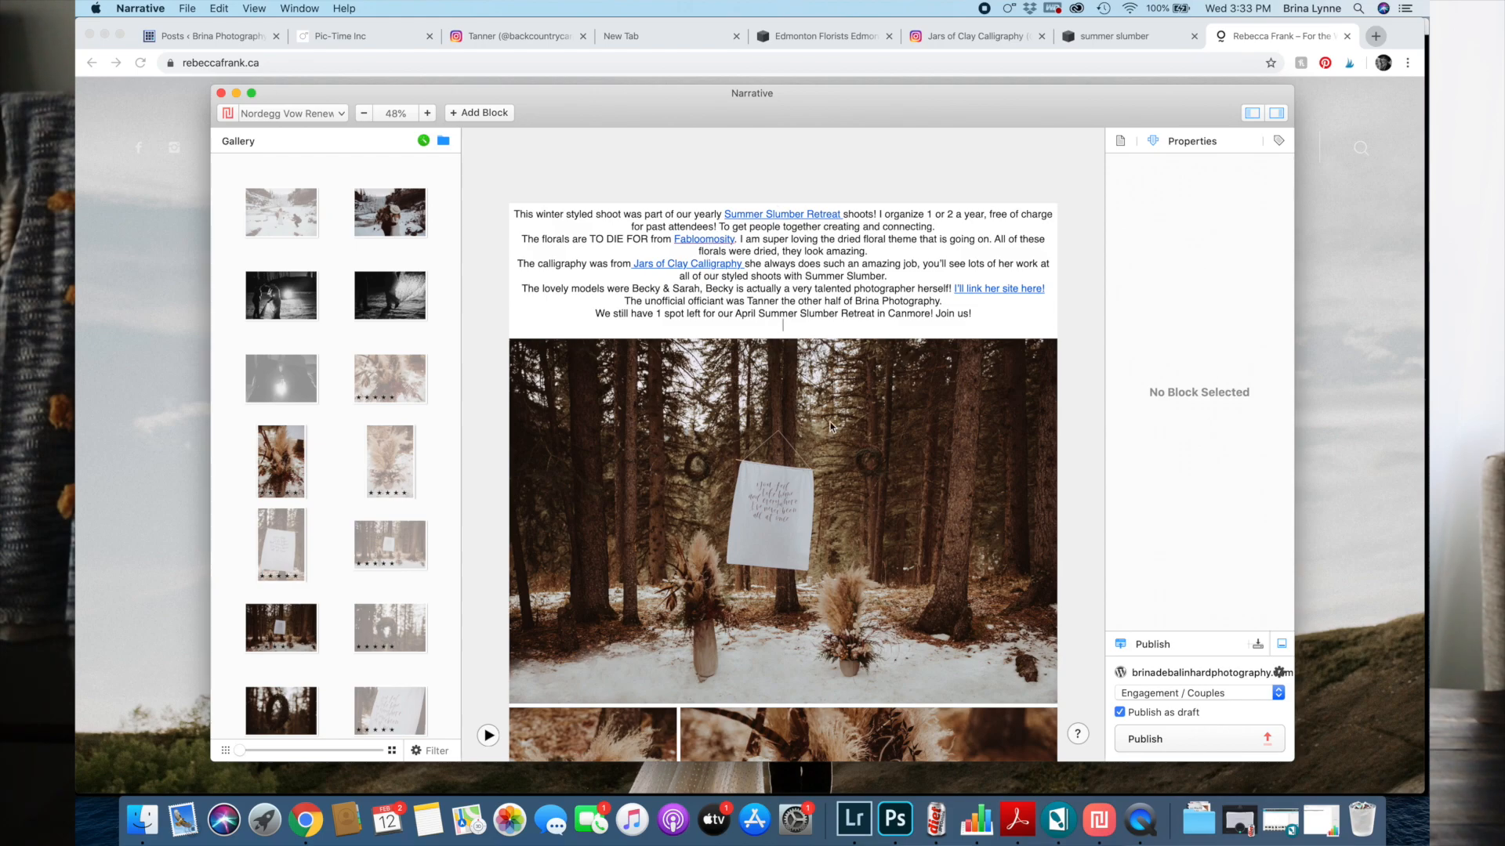
scroll(831, 427, down, 15)
scroll(832, 426, down, 10)
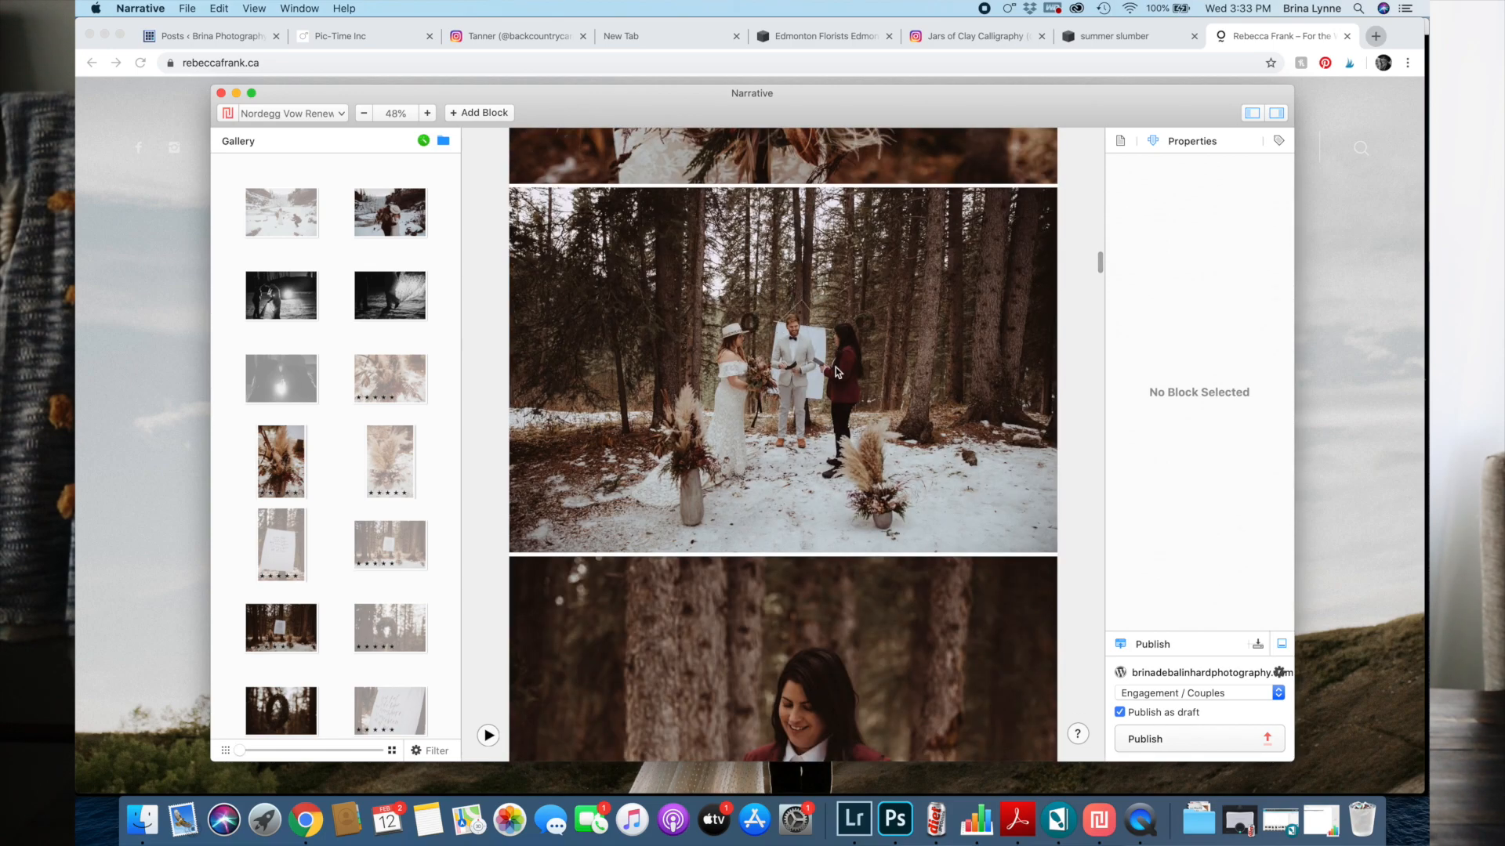
scroll(792, 357, up, 15)
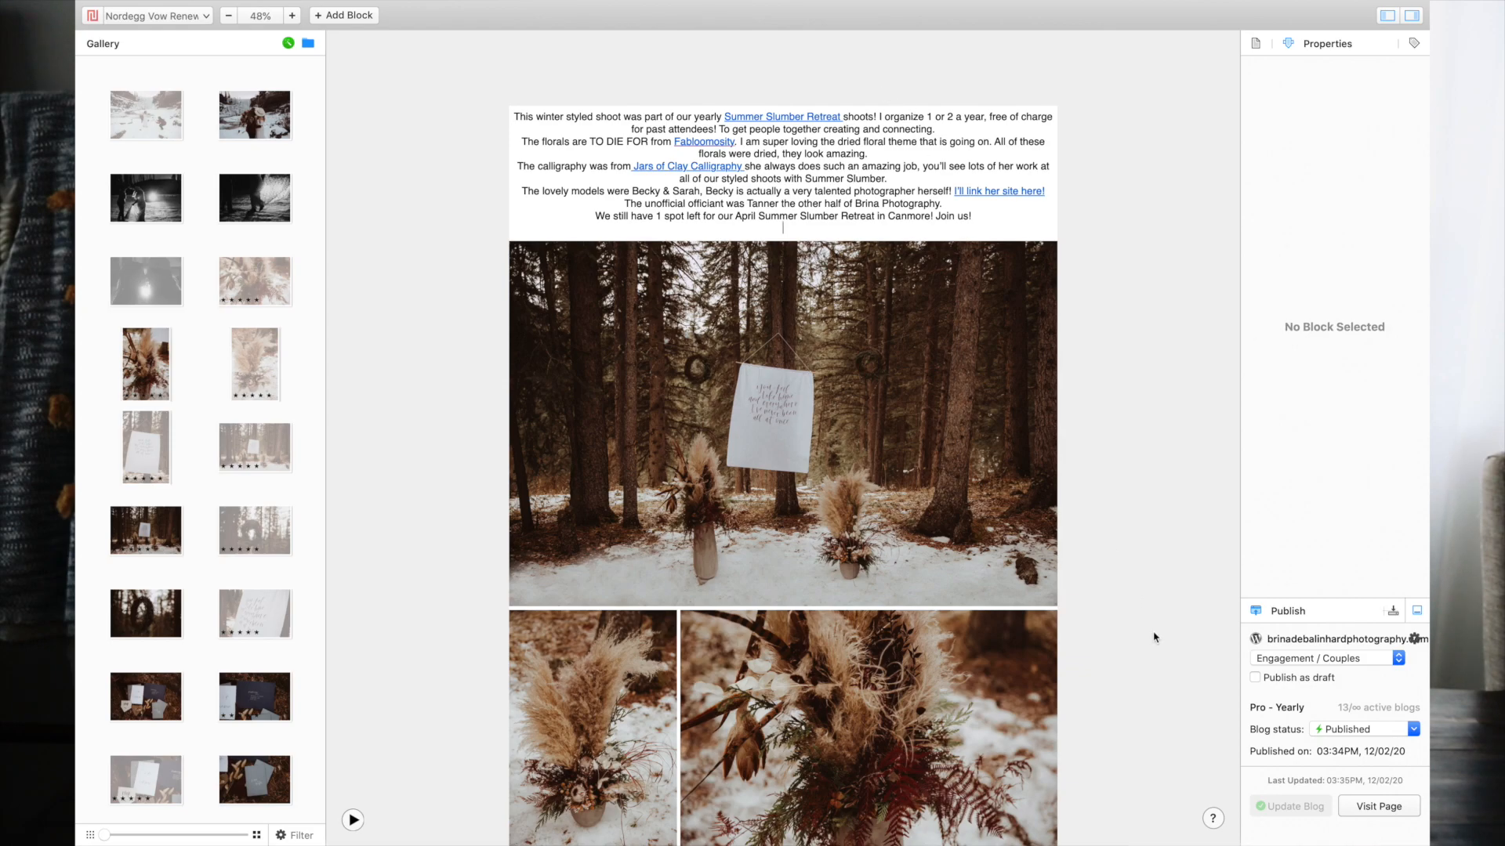
Step: Open the published post on the website and check its introduction text, opening photo and Pinterest save button
click(1381, 807)
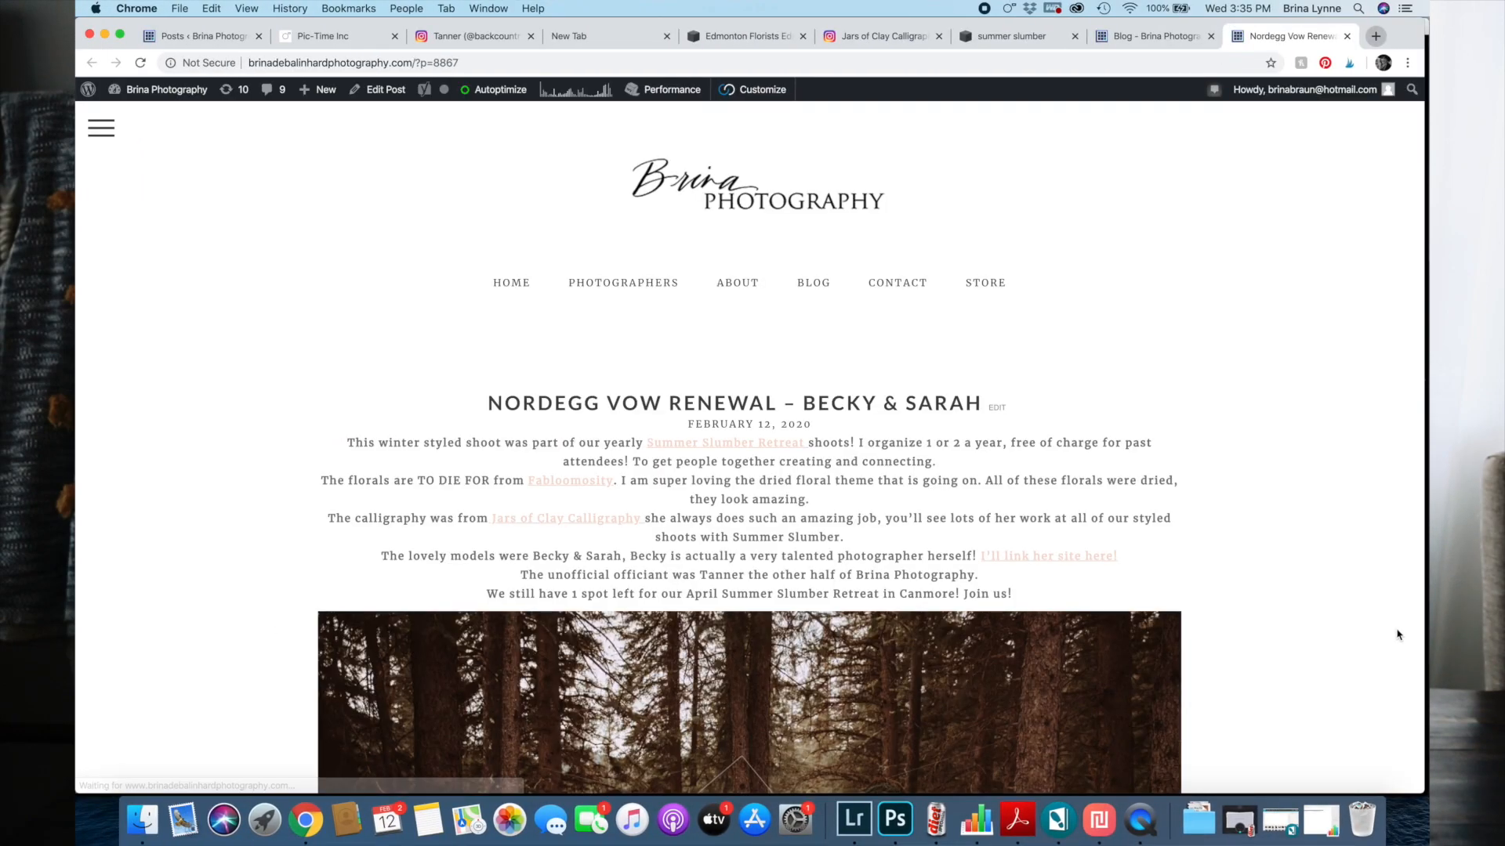
scroll(1366, 536, down, 4)
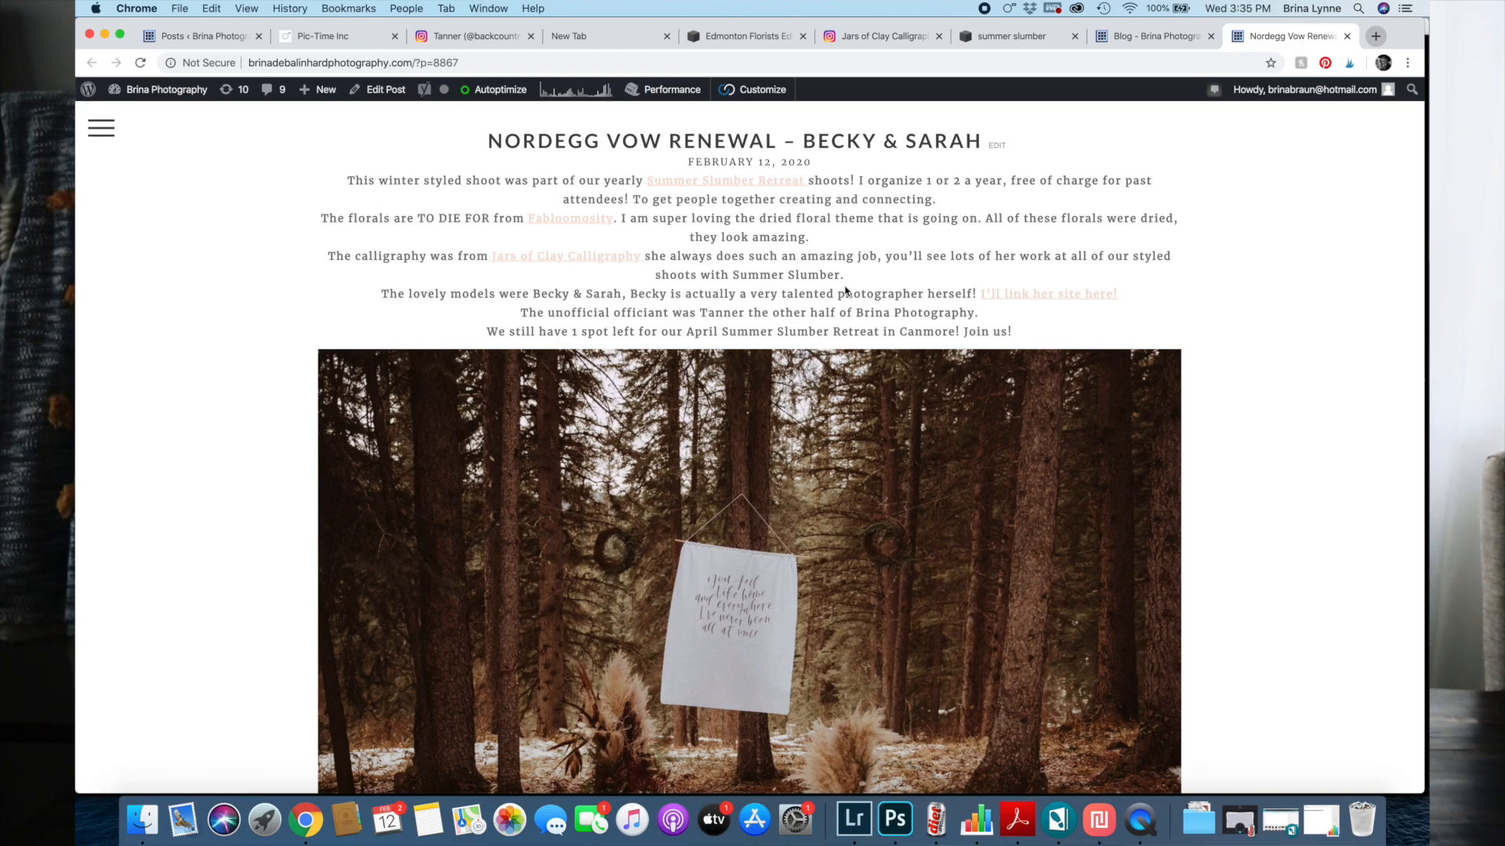
scroll(988, 486, down, 5)
scroll(989, 486, up, 3)
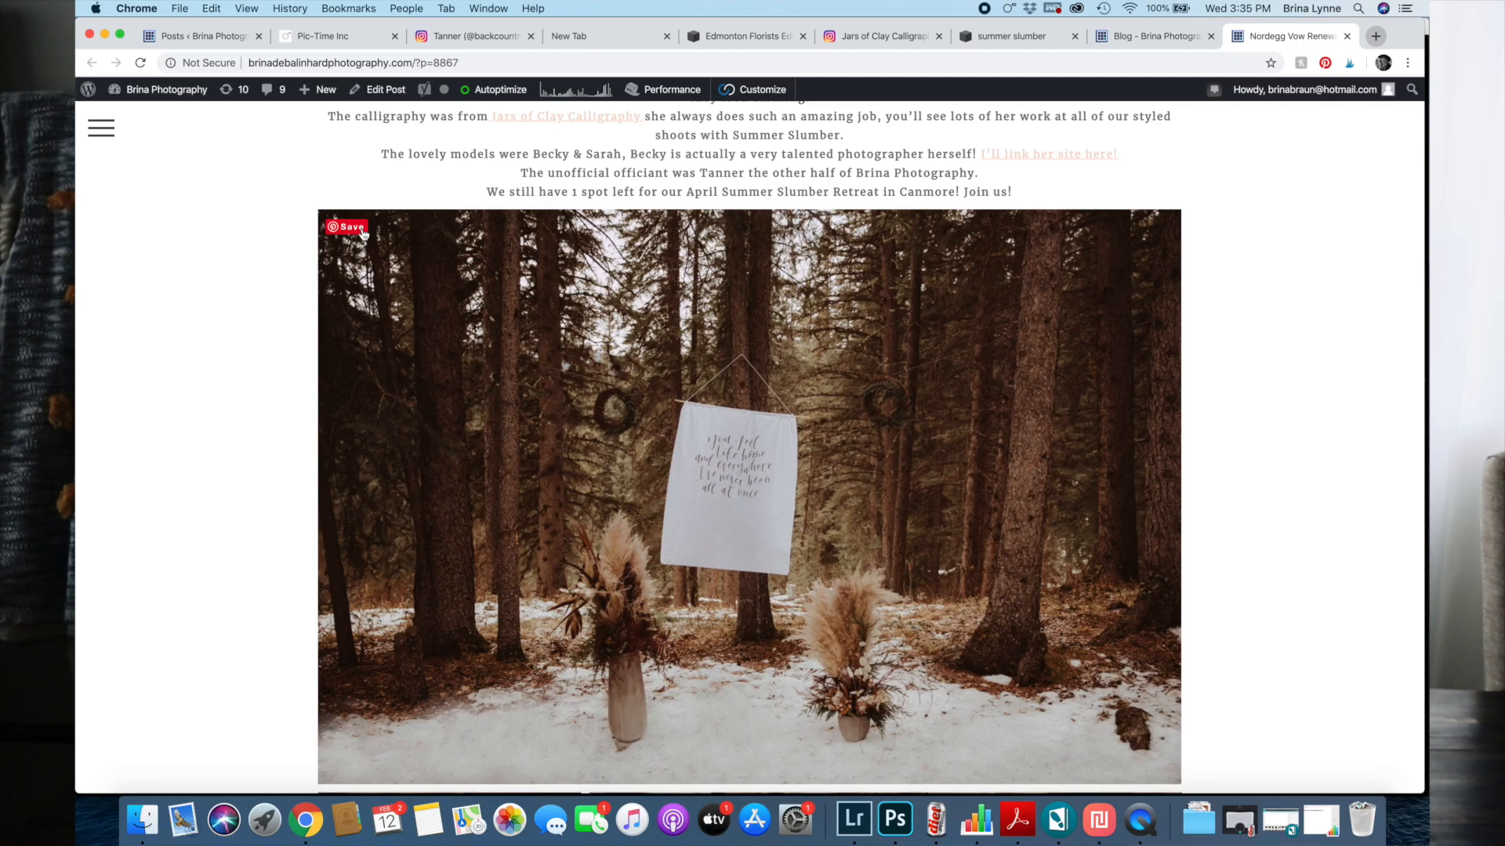
Step: Review the published post's detail photos, from the dried florals and calligraphy banner to the stationery and the bouquet beneath the tree
scroll(255, 260, down, 8)
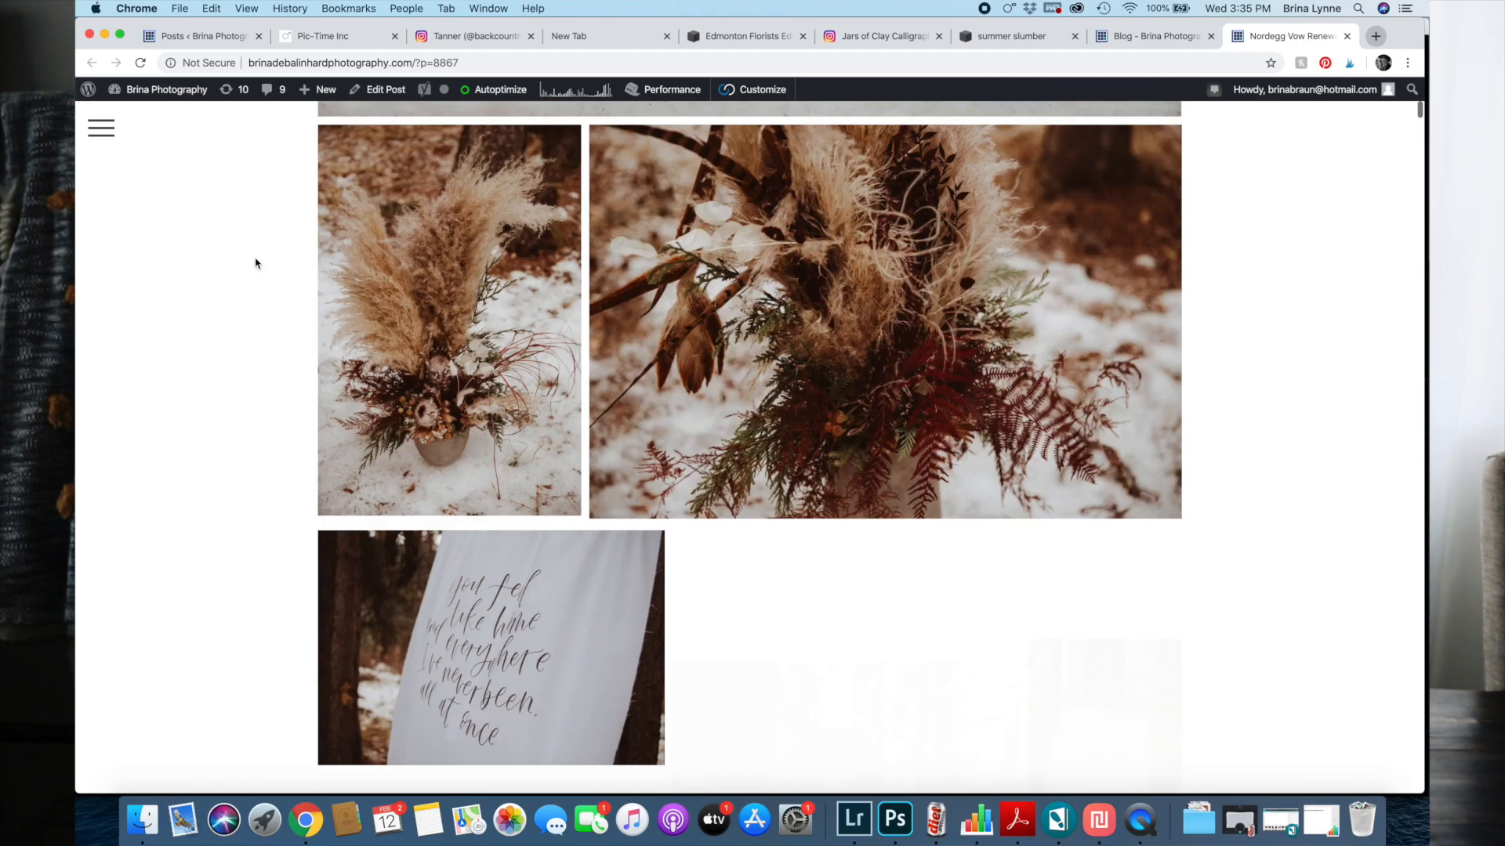
scroll(256, 263, down, 12)
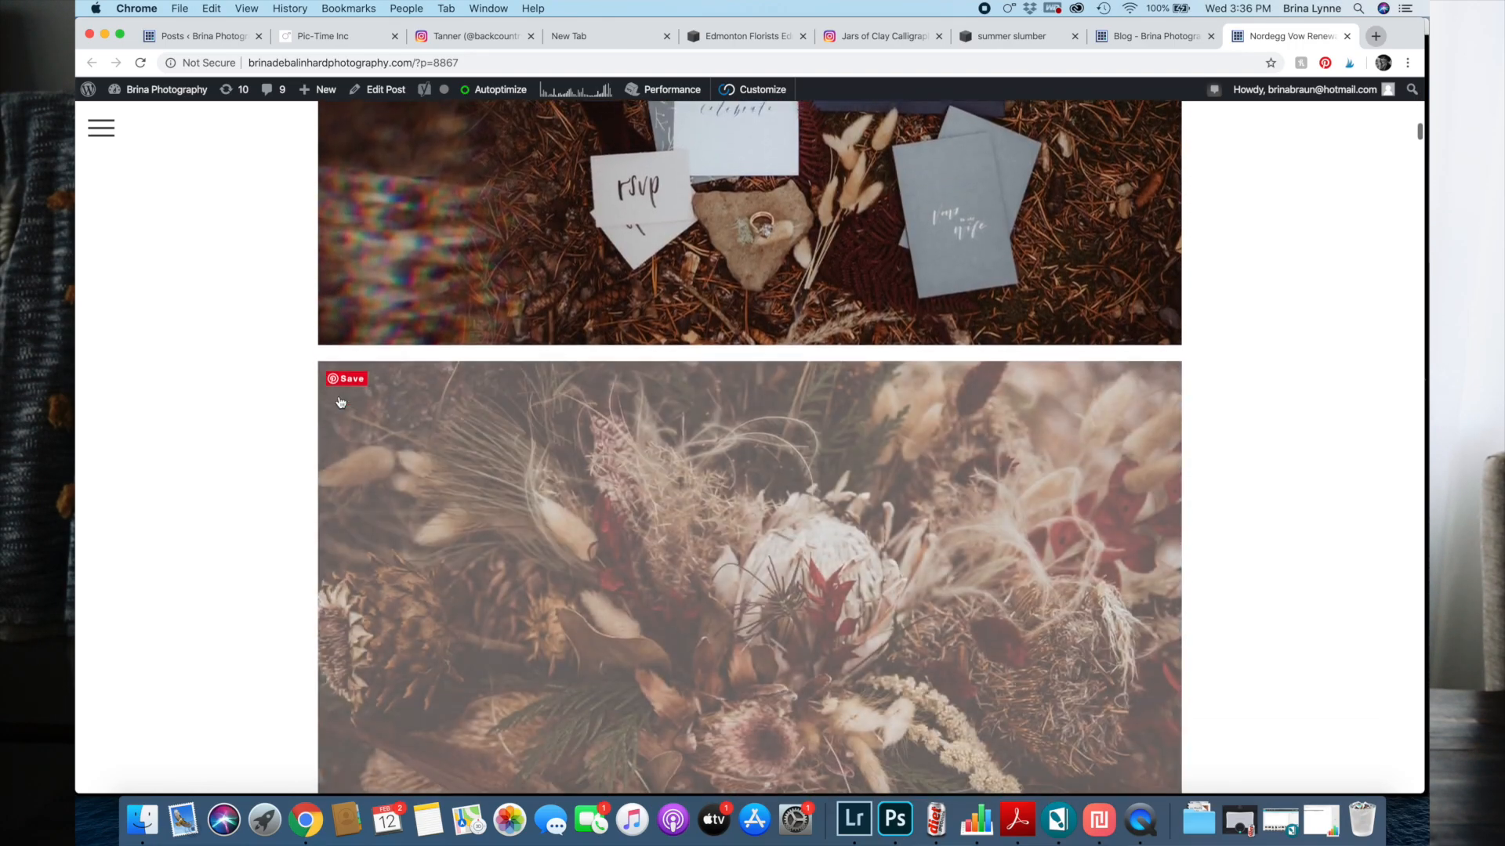
scroll(340, 402, down, 15)
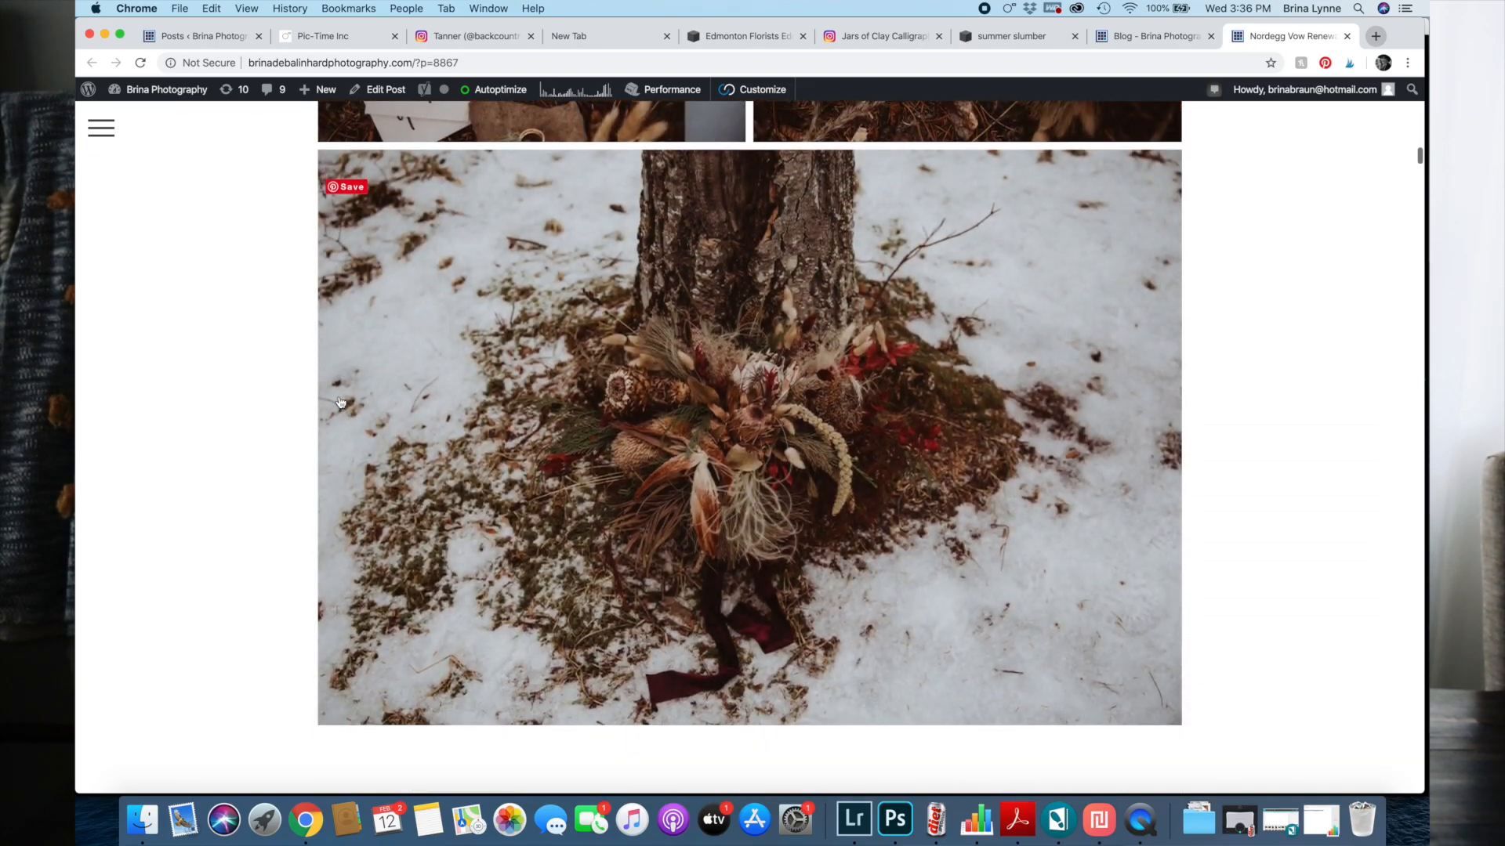
scroll(340, 403, down, 15)
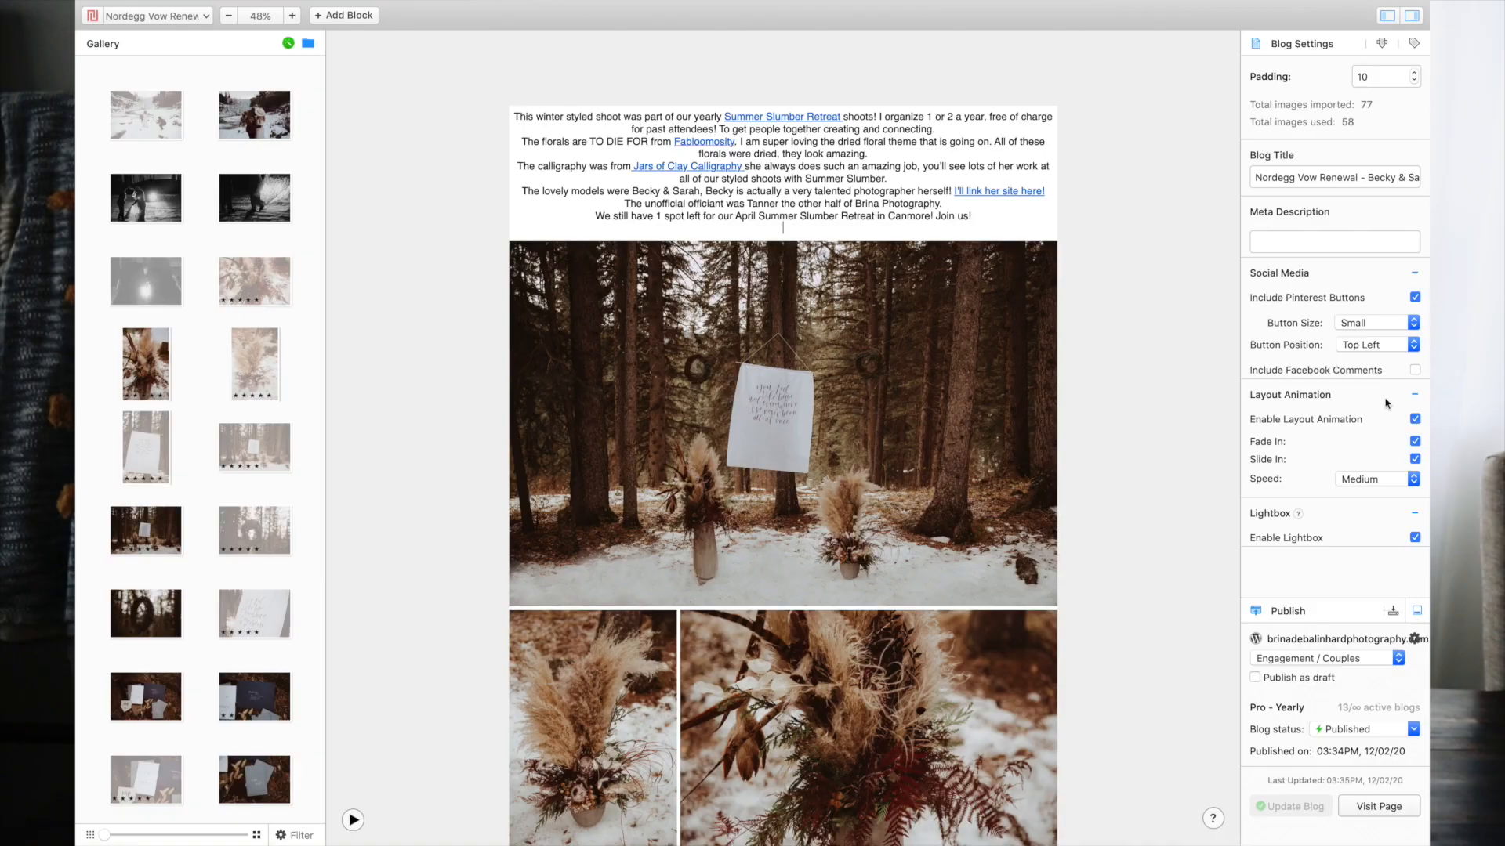
Step: Take the Narrative editor out of full screen and return to the published post in Chrome
mouse_move(395, 4)
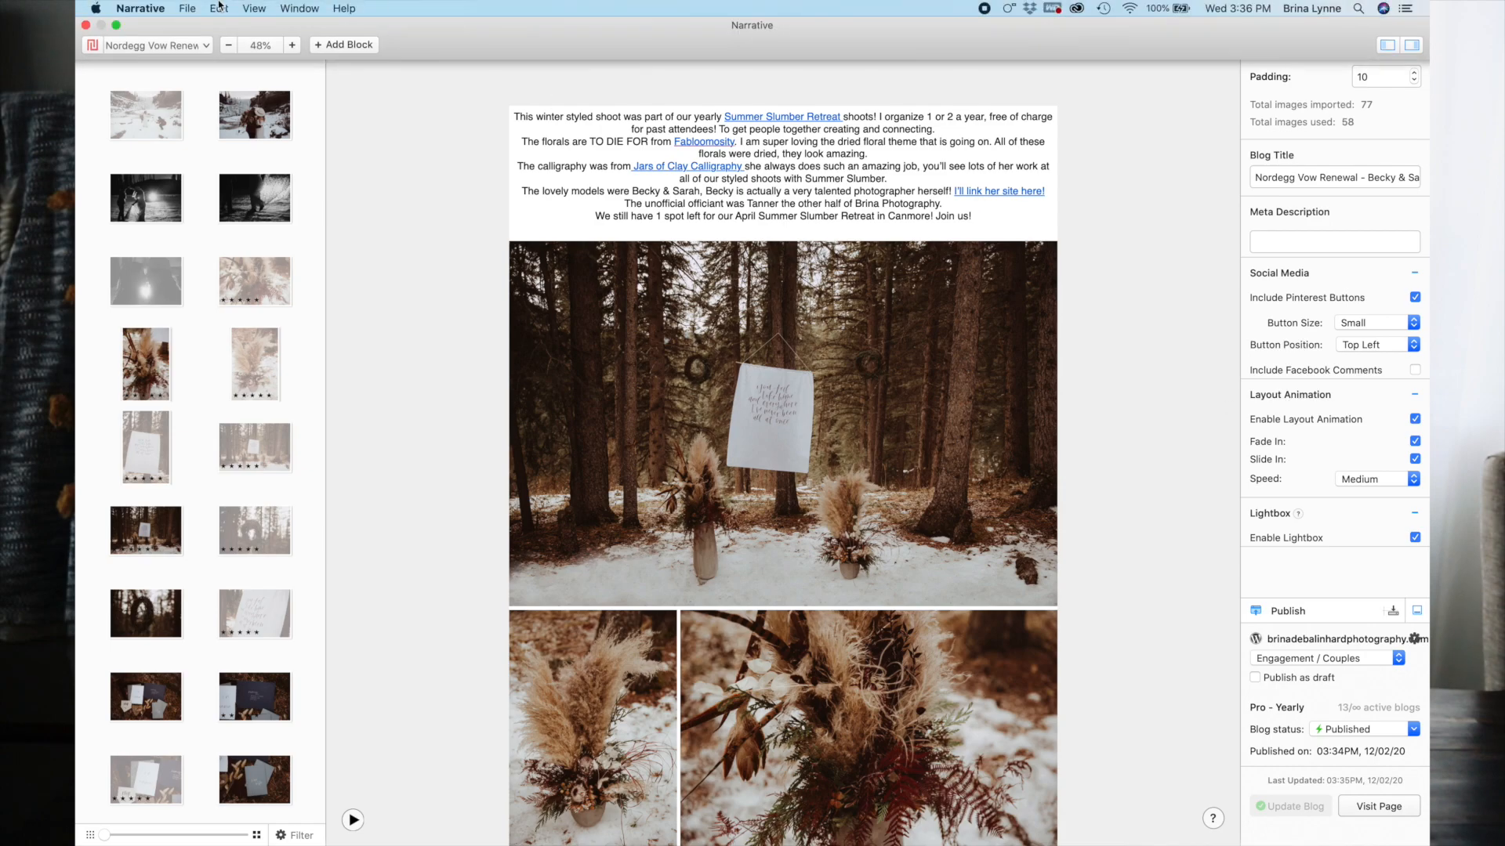
click(116, 25)
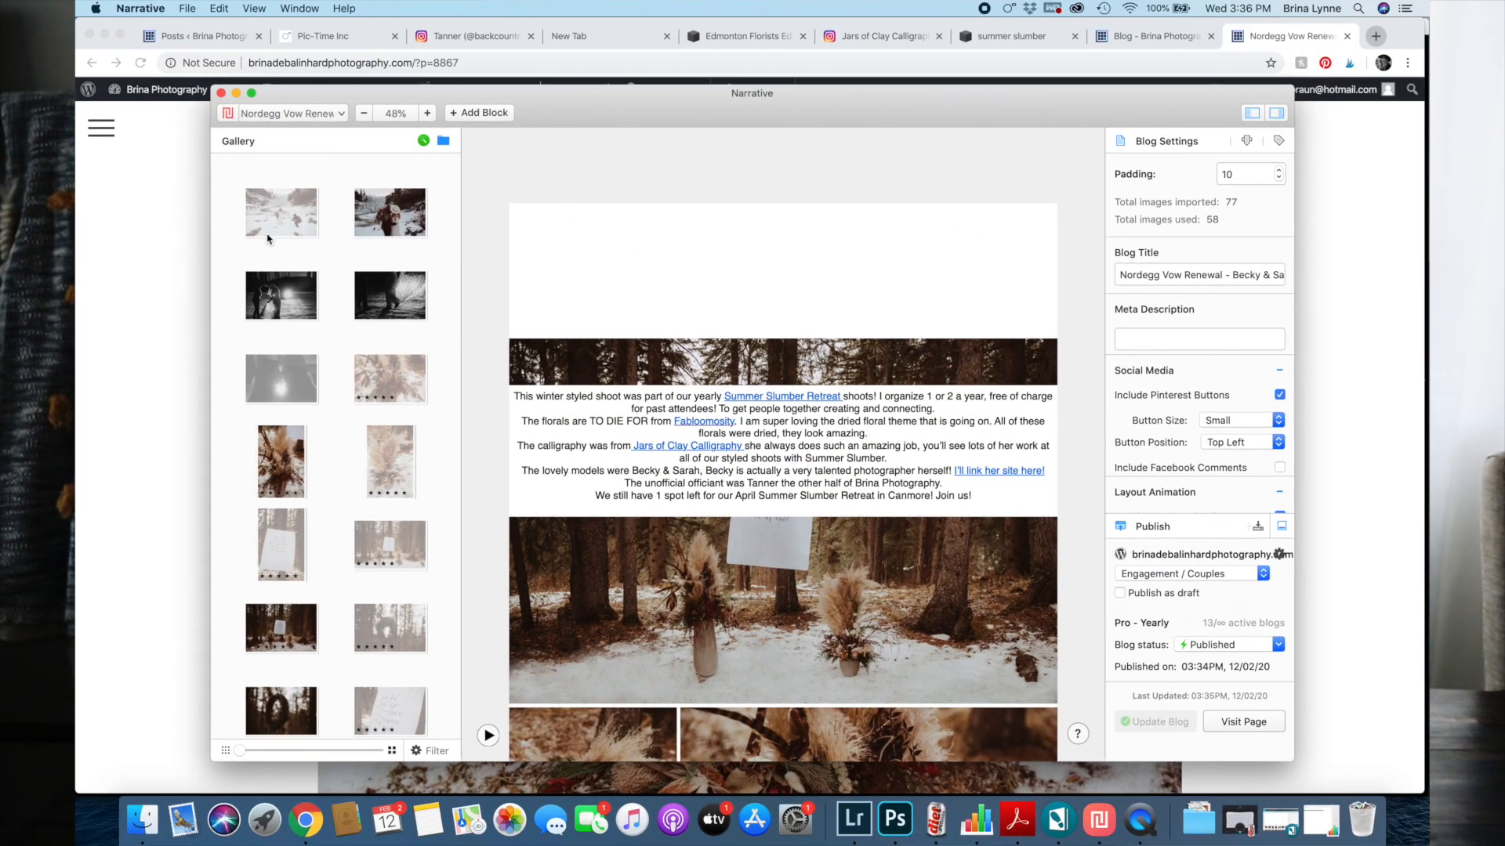
click(165, 253)
Step: Open the bouquet-under-the-tree photo in the lightbox and browse through the ceremony photos that follow it
click(631, 581)
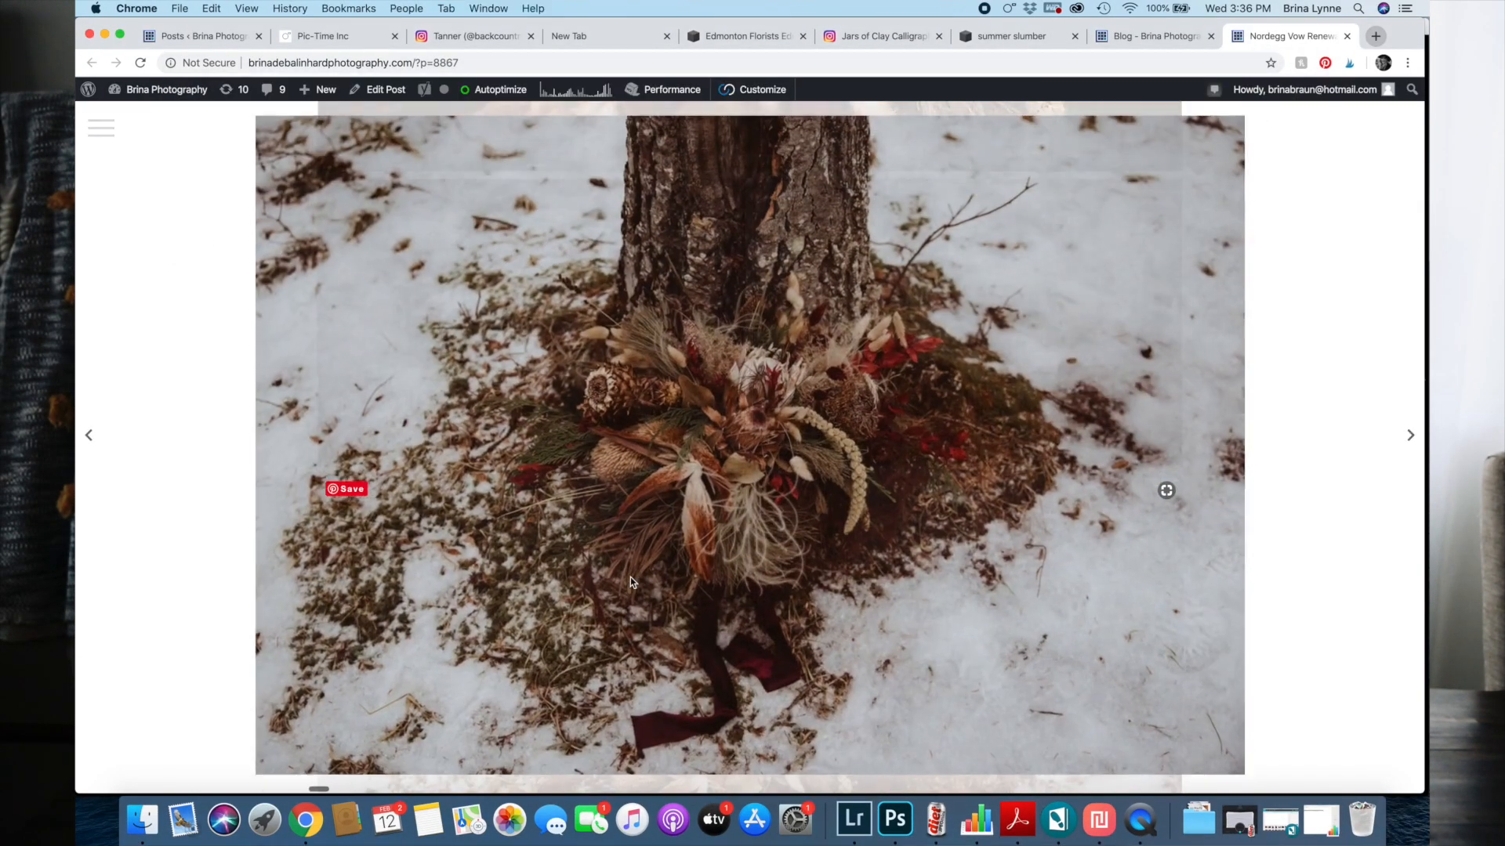
scroll(630, 577, right, 5)
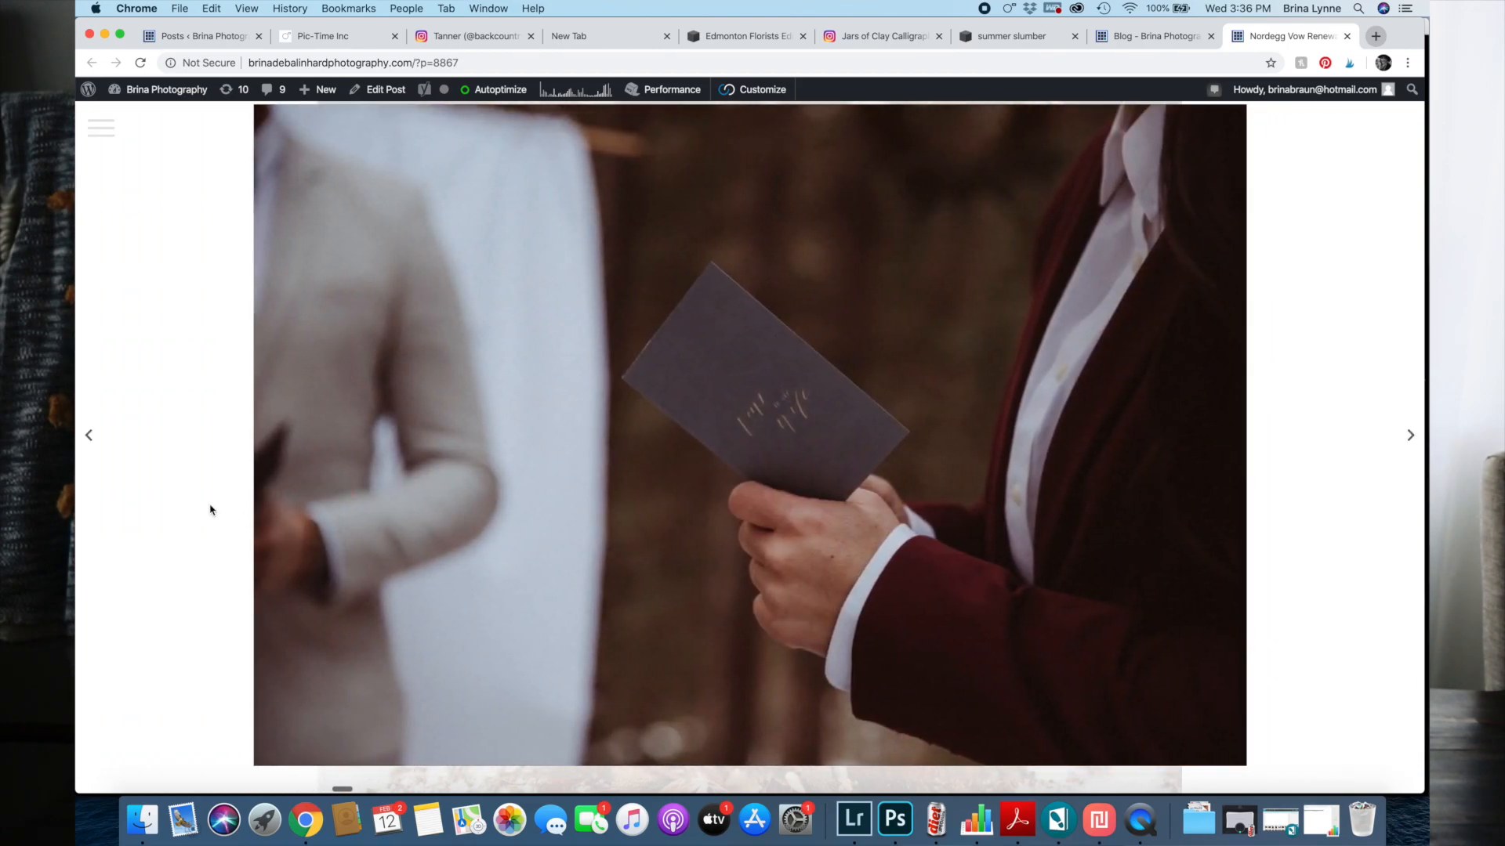
scroll(210, 509, right, 10)
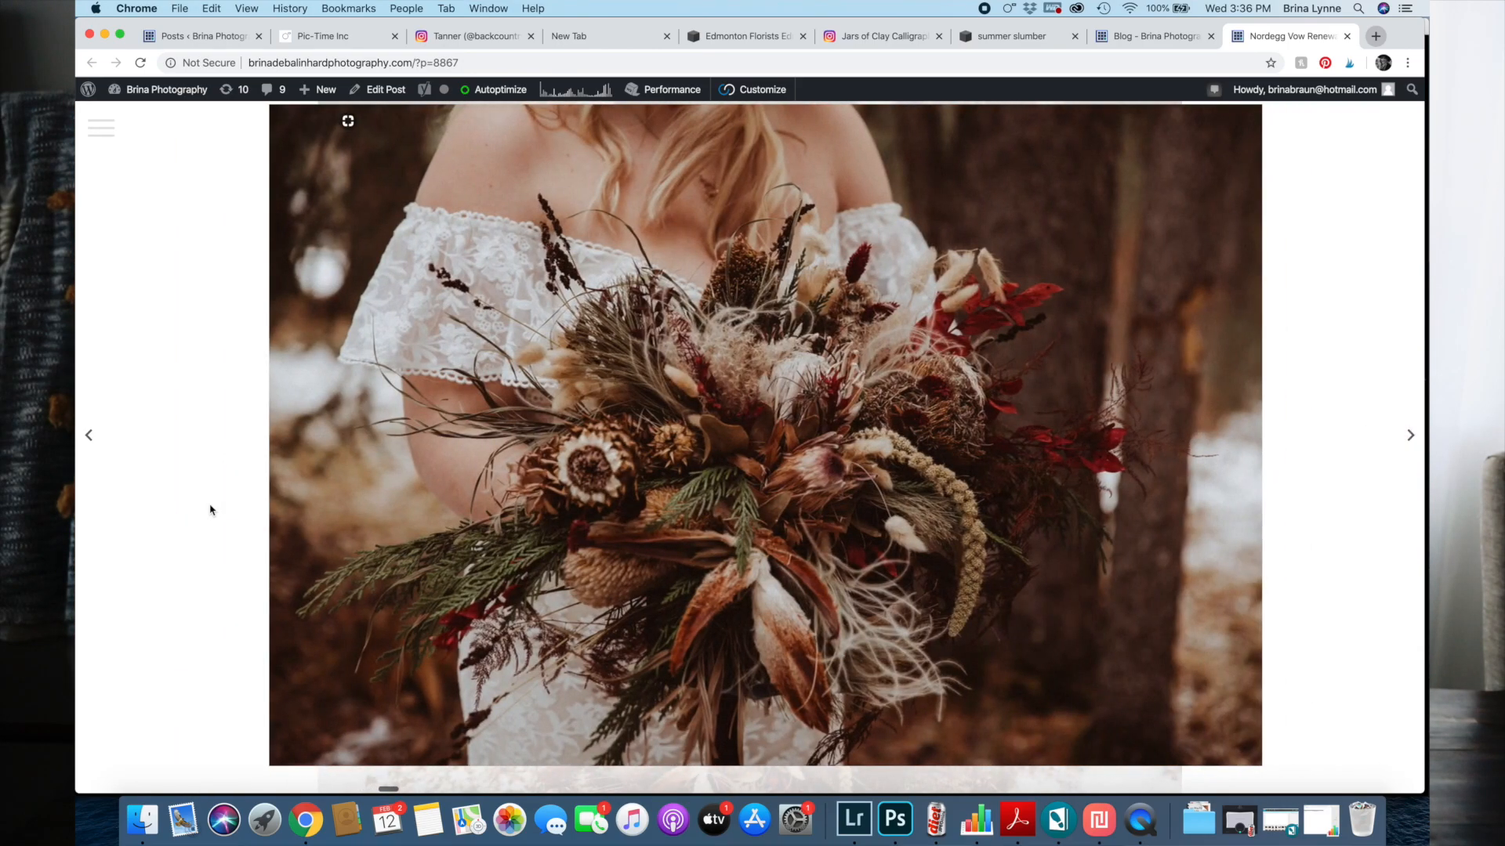
scroll(210, 509, right, 10)
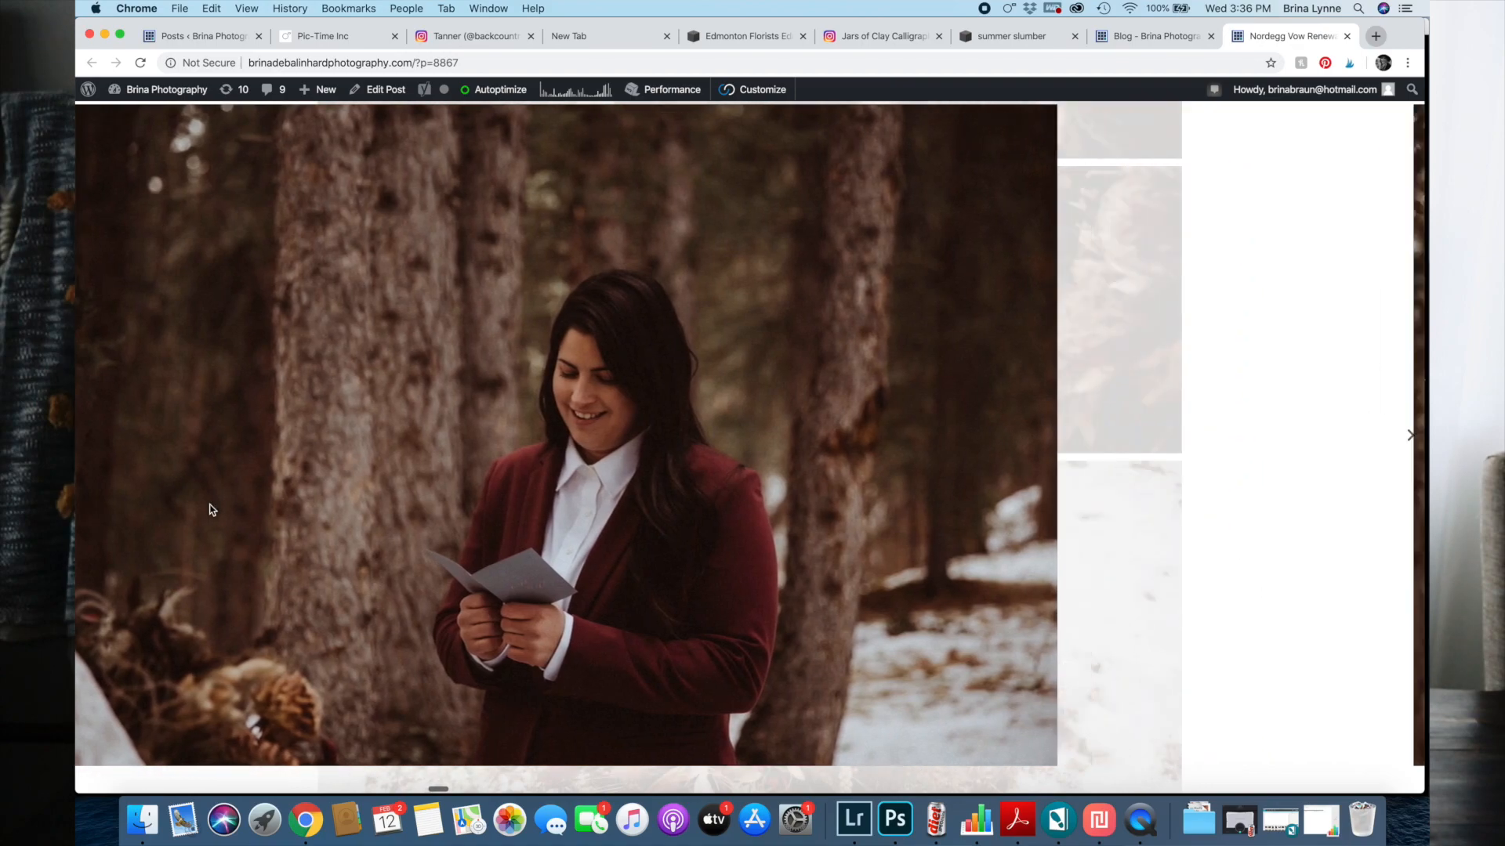
scroll(210, 509, right, 10)
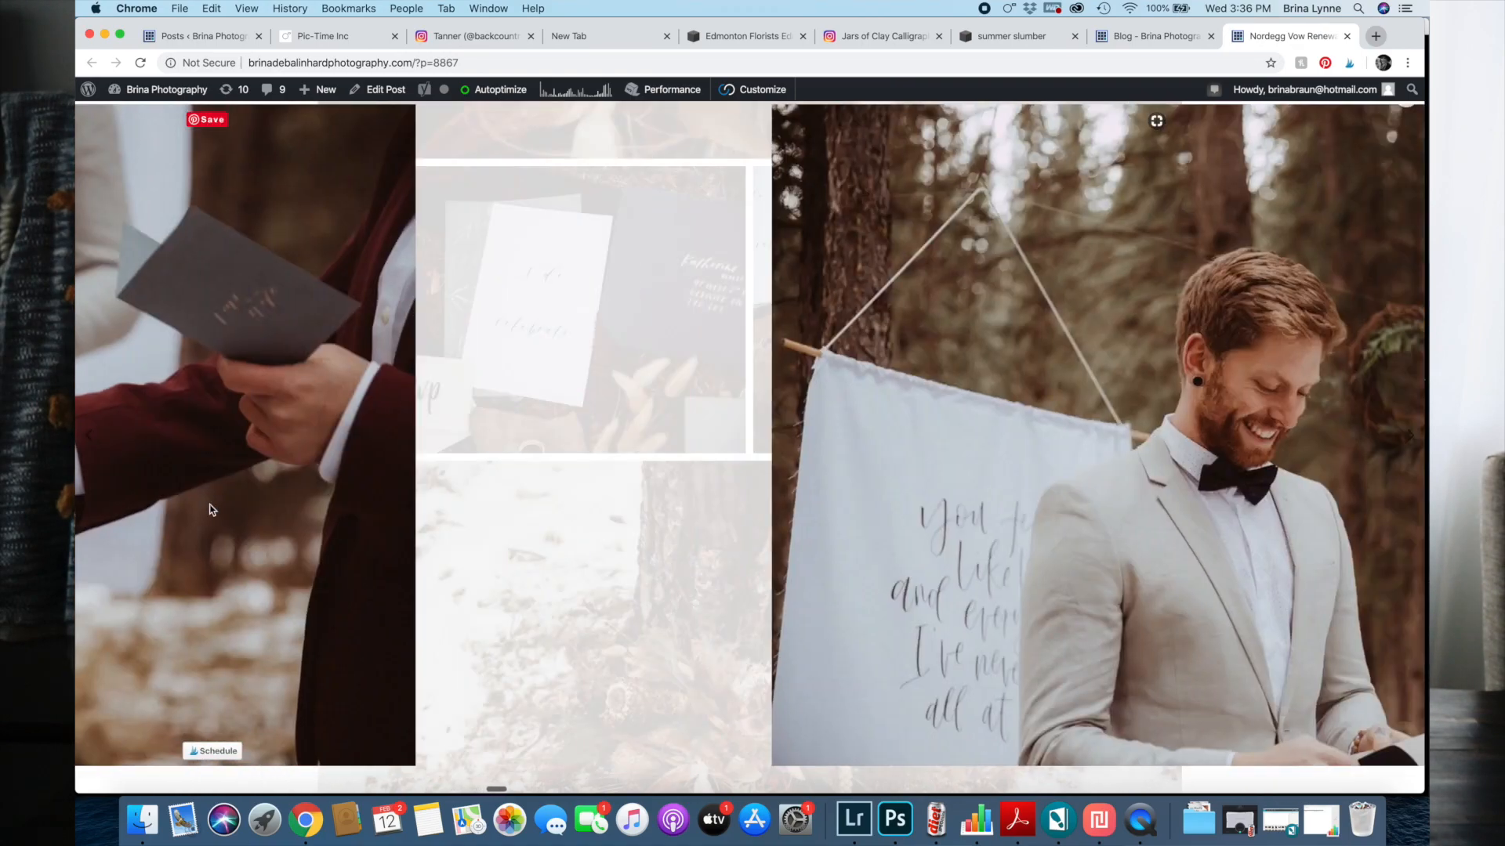
scroll(210, 510, right, 5)
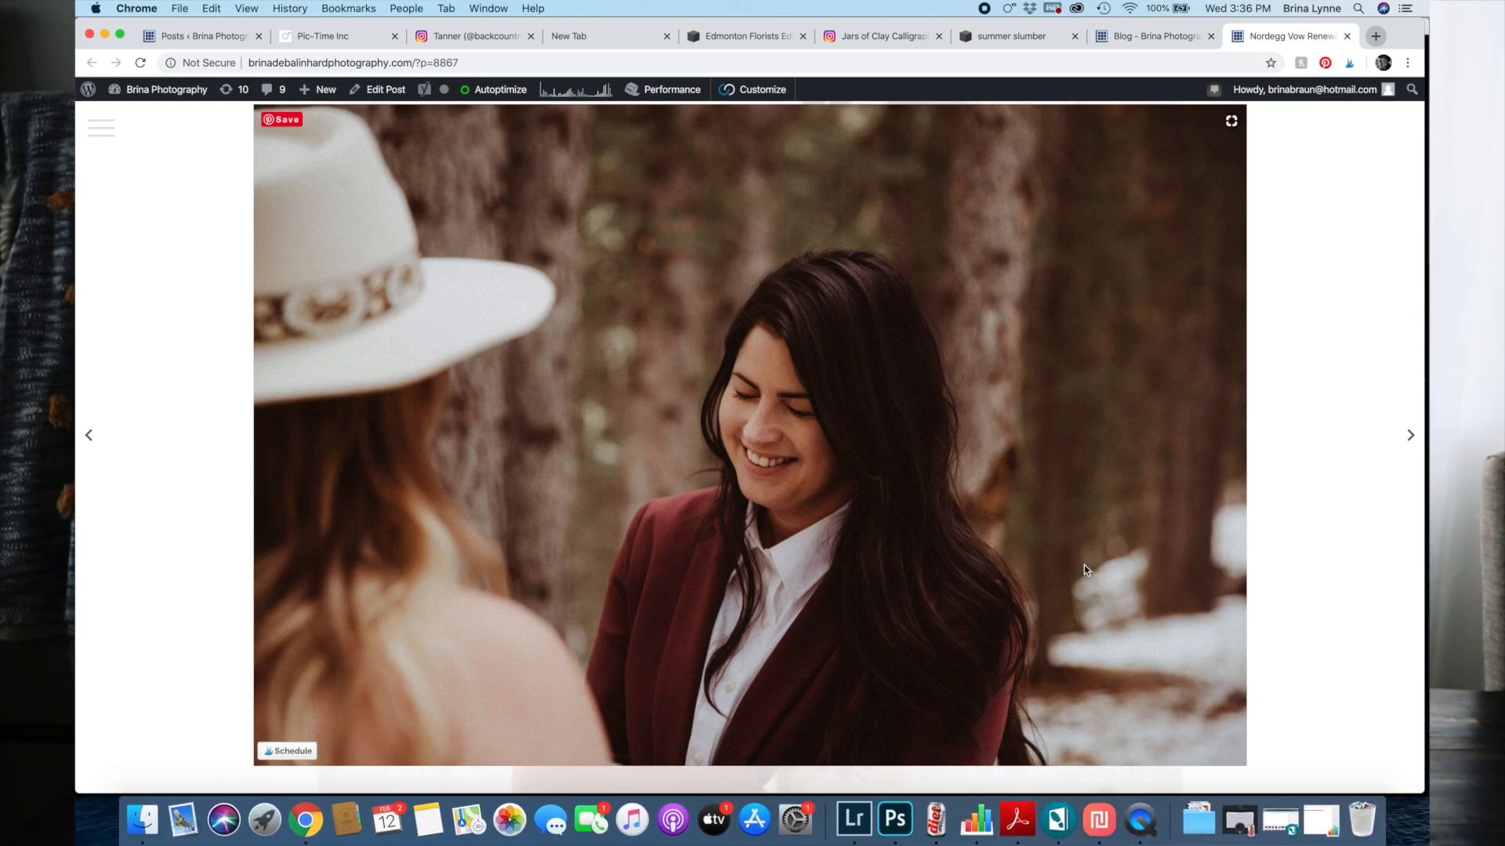
Step: Switch to Narrative, examine the block types available for the post and look over the waterfall photos in the layout
click(1102, 813)
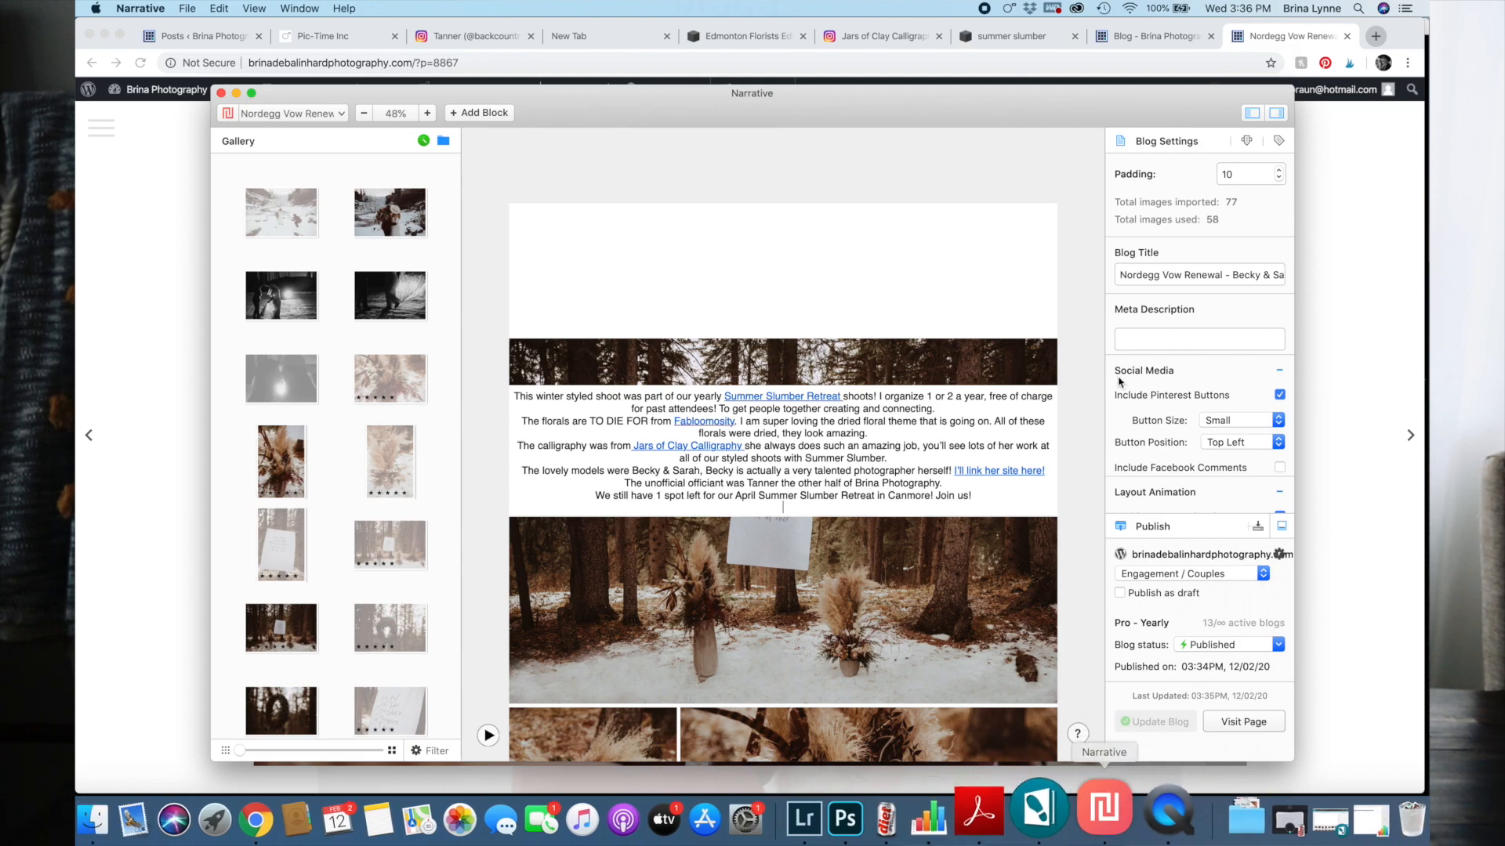
click(464, 118)
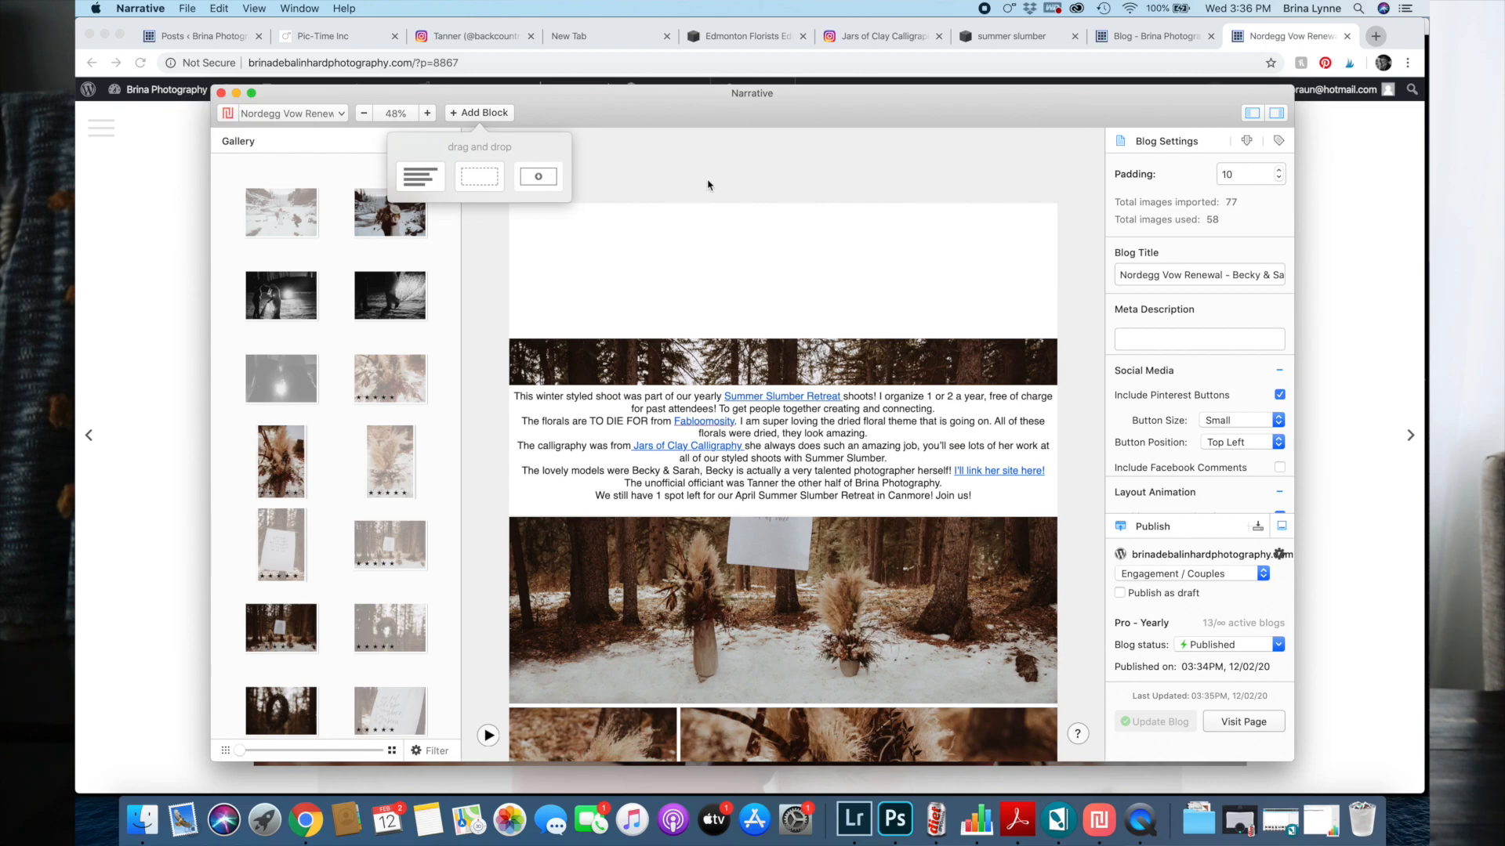
drag(707, 185, 783, 508)
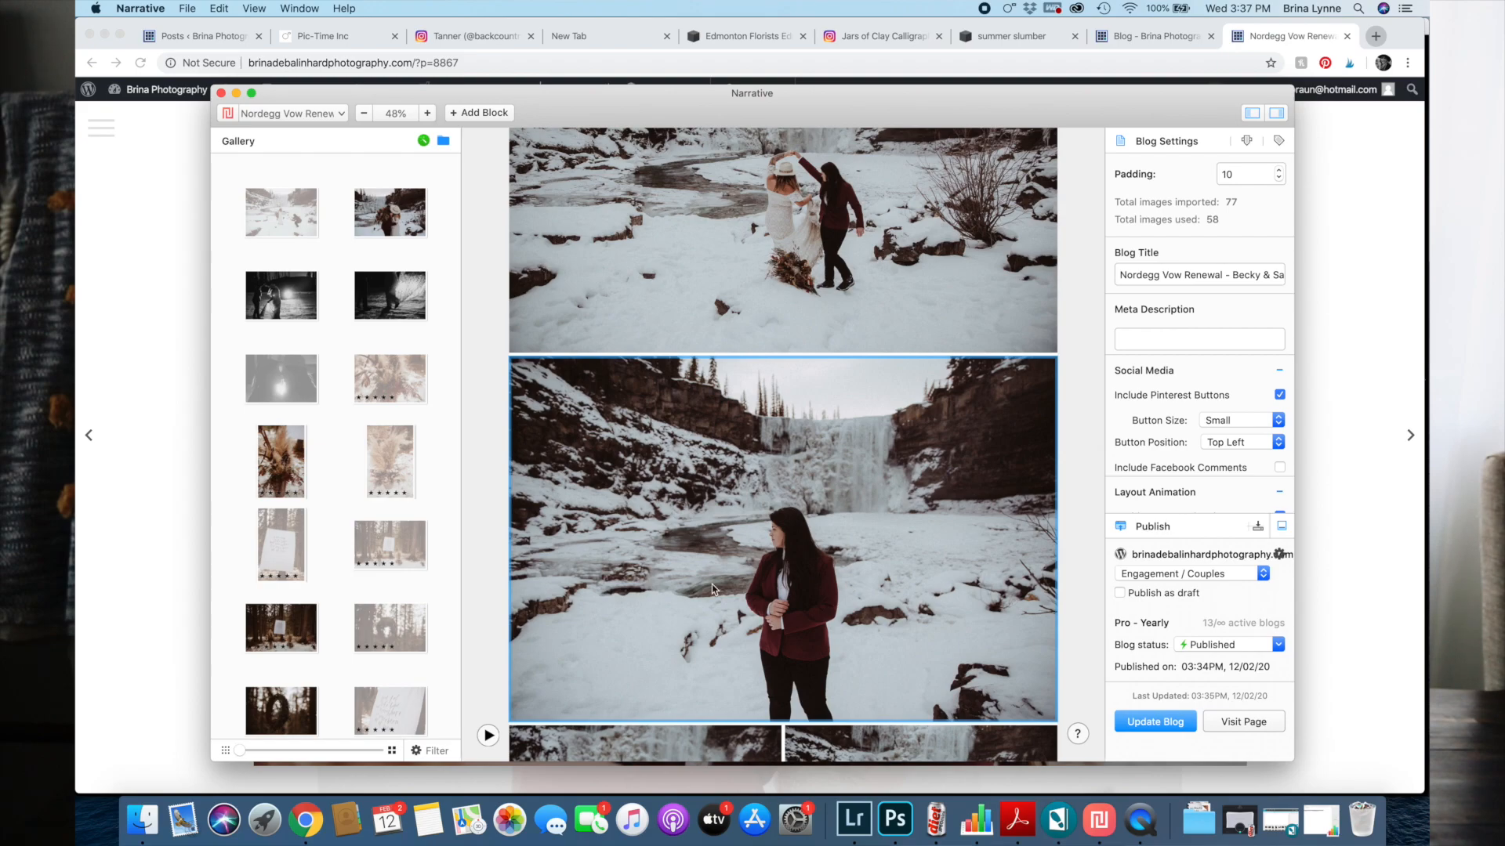
Step: Return to the published post in Chrome, leave the lightbox and review the remaining photos down to the related posts
click(124, 304)
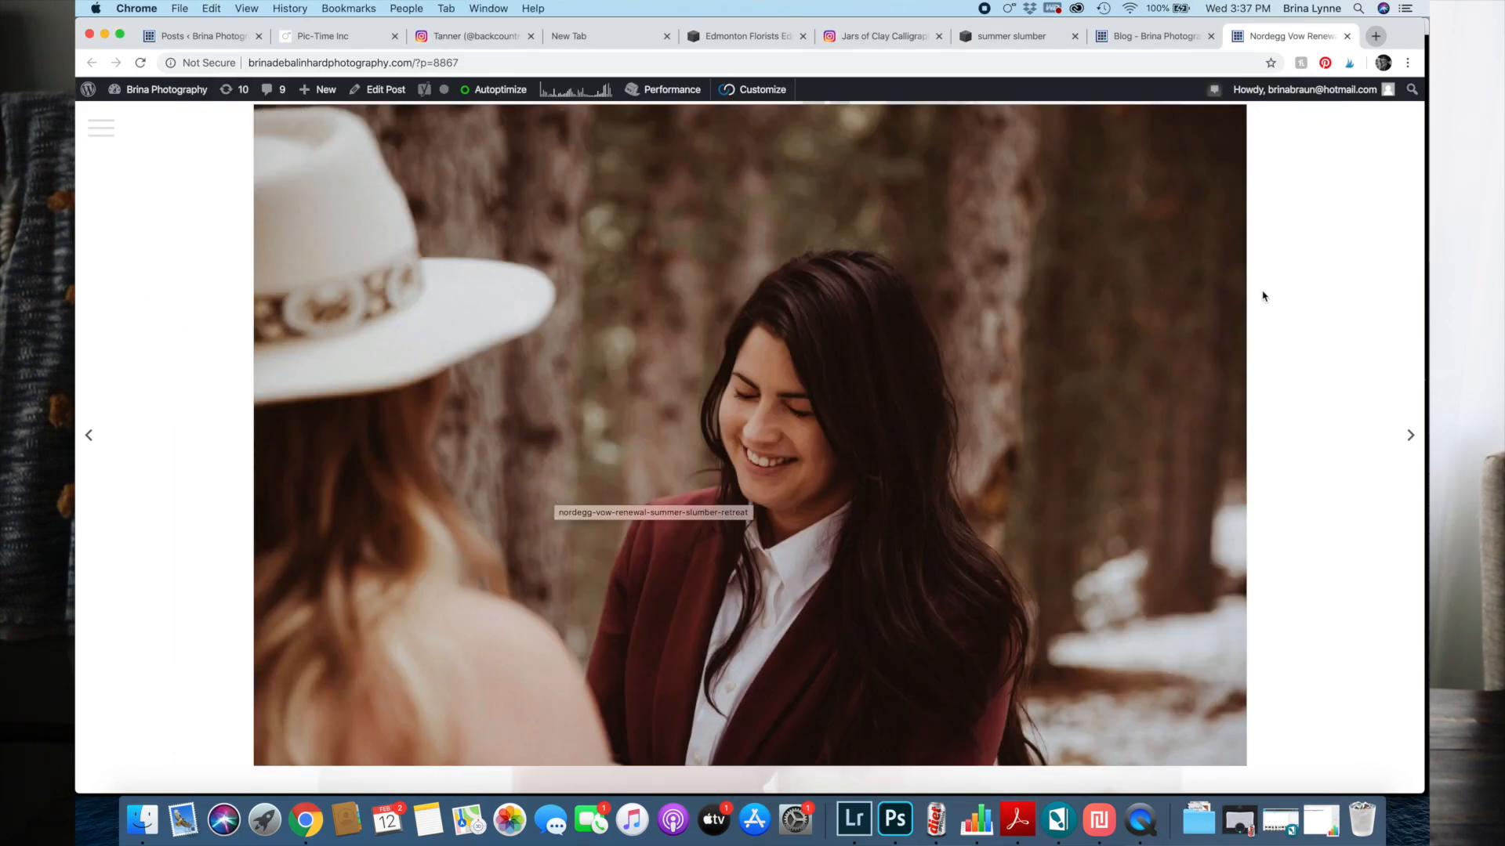
scroll(1375, 262, down, 15)
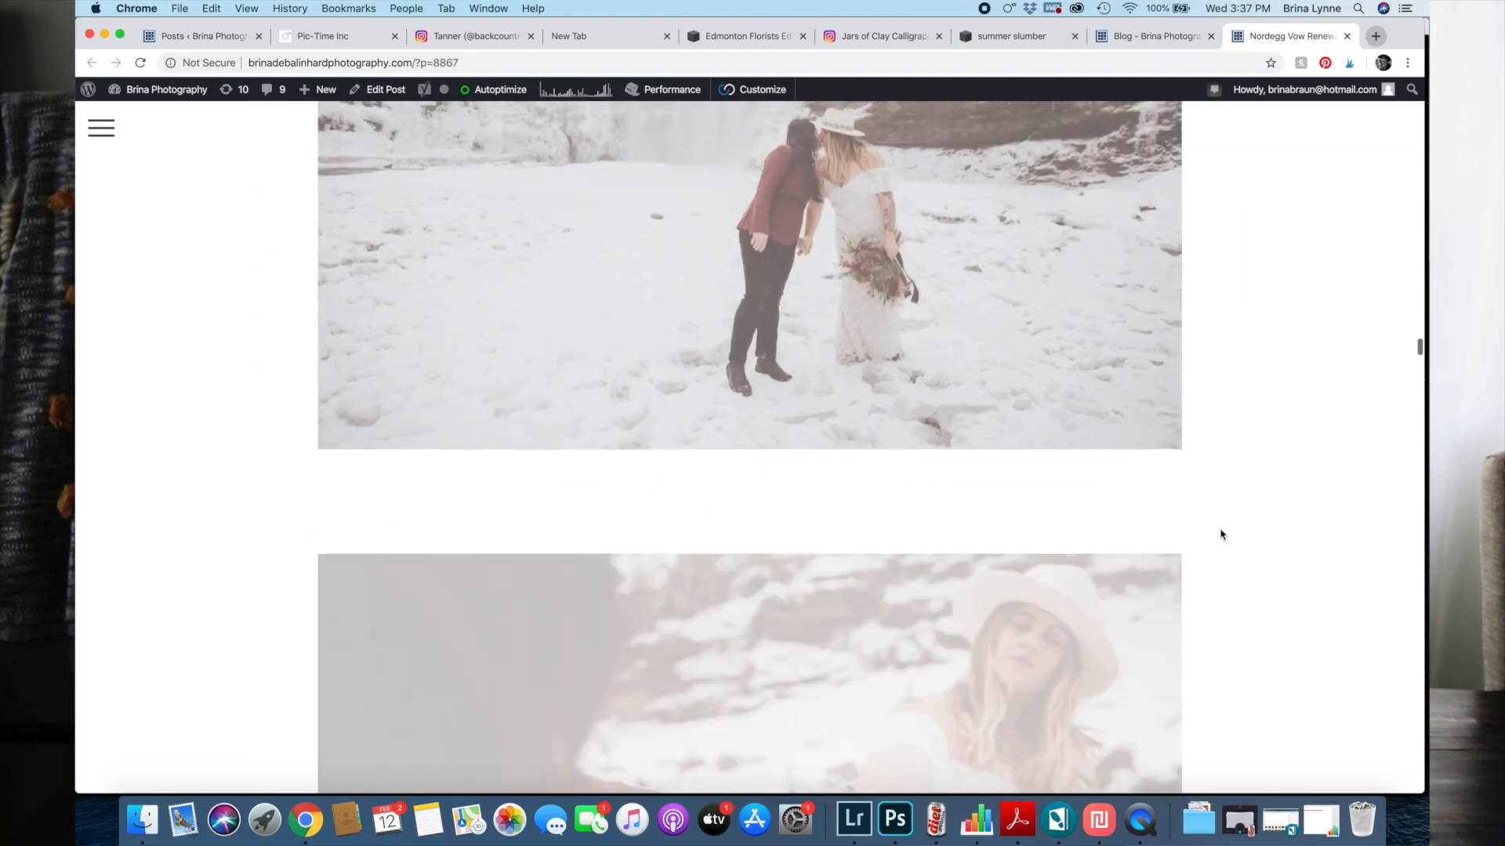
scroll(1220, 534, down, 8)
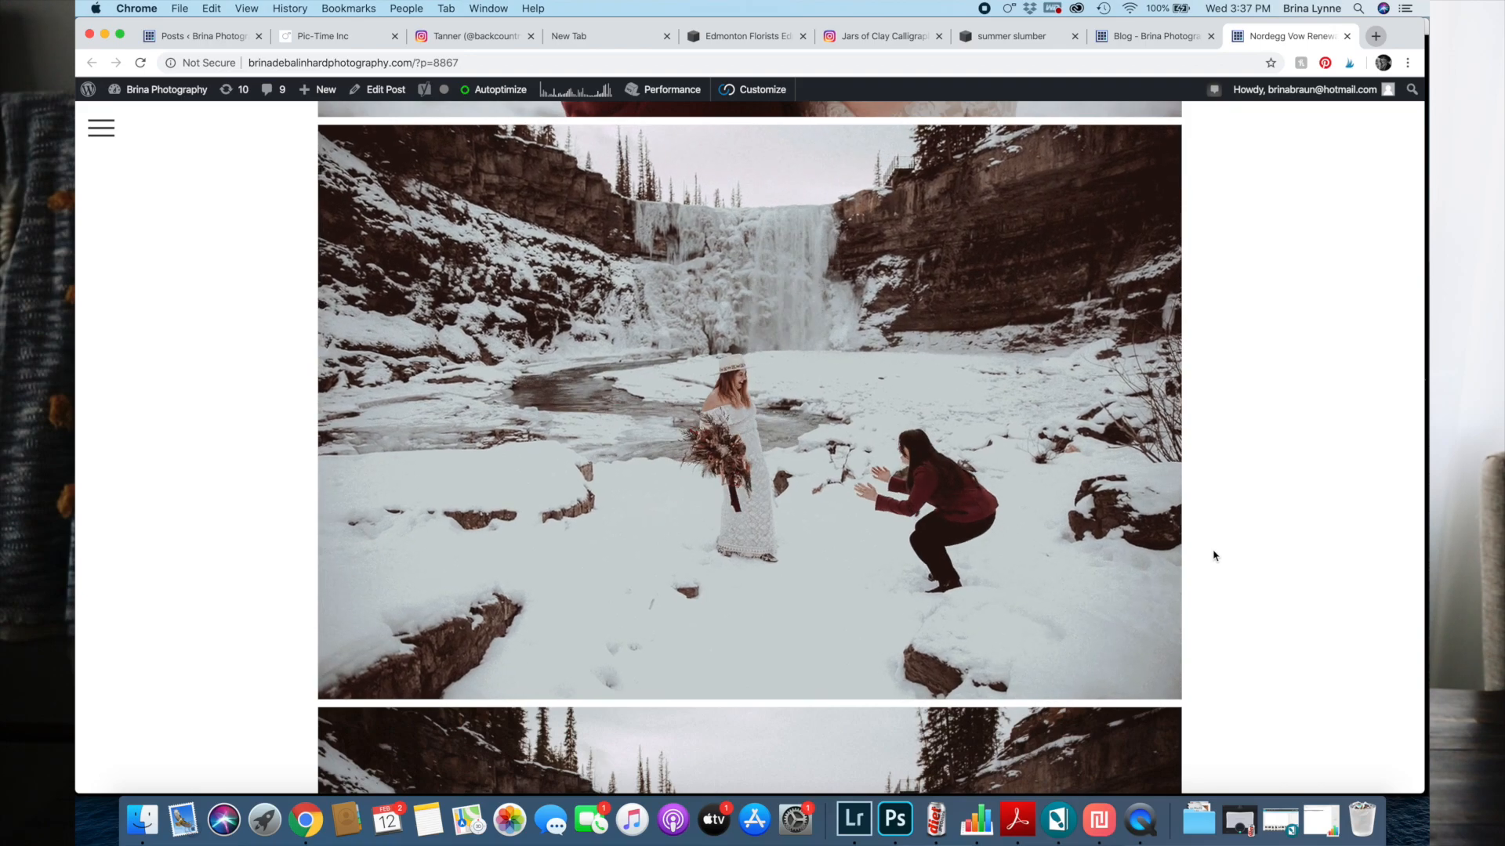
scroll(1297, 515, down, 15)
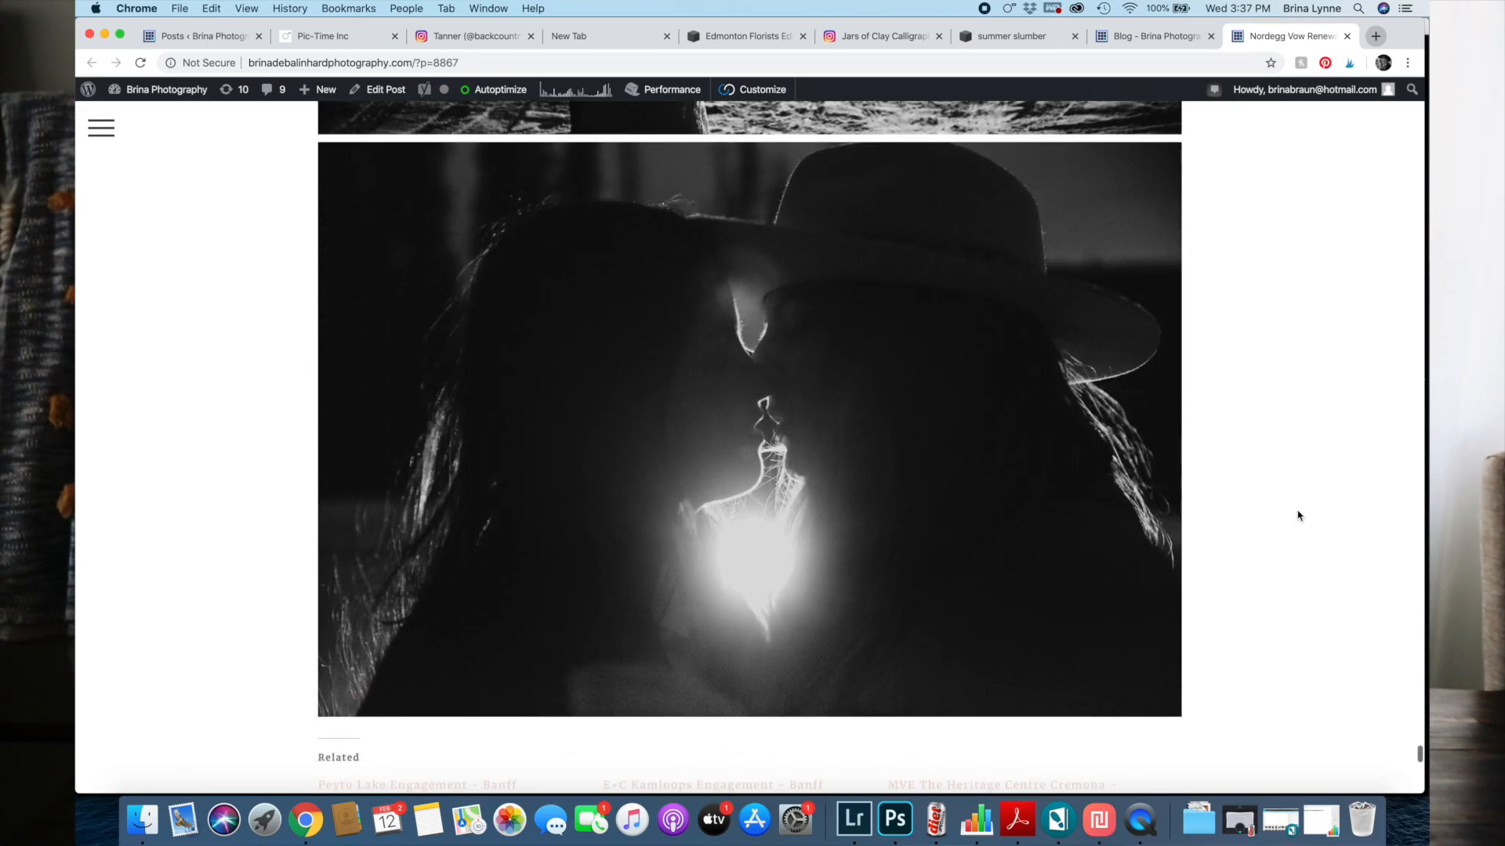